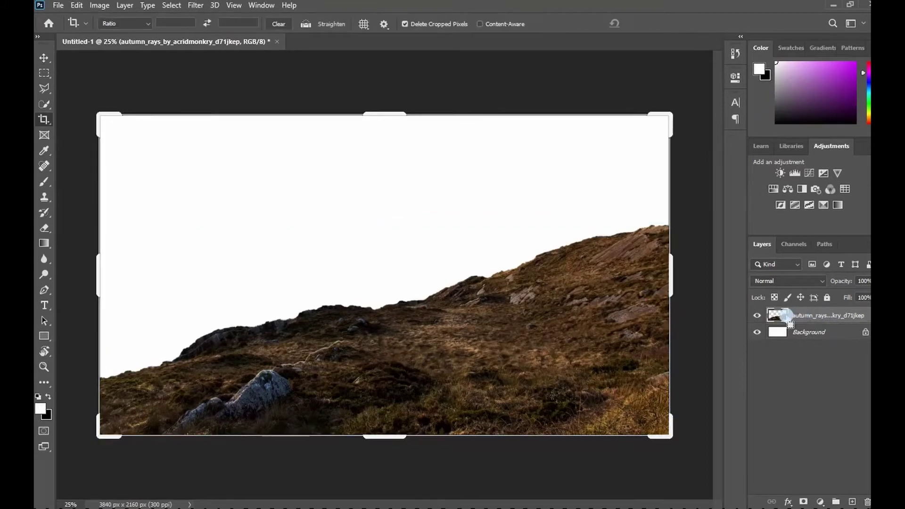
- Reduce the saturation of the autumn_rays hillside layer to -38 with Hue/Saturation
key(ctrl+z)
key(v)
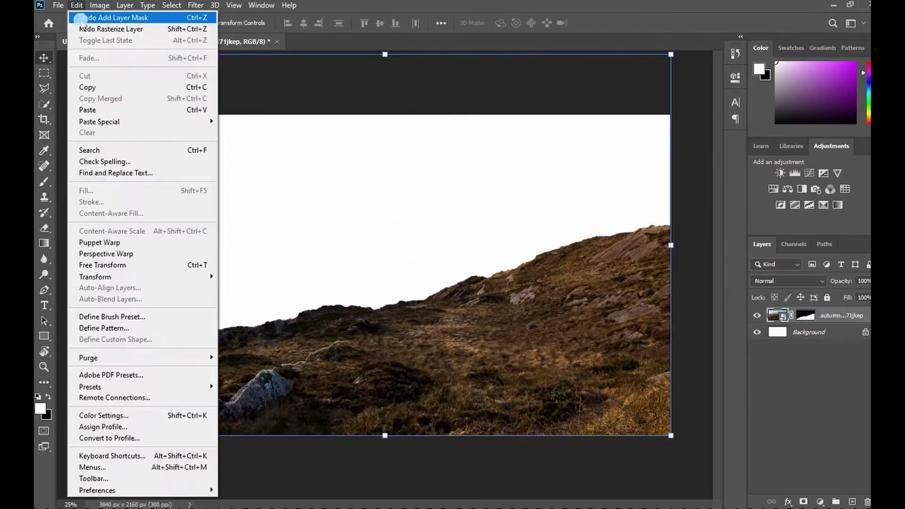
key(ctrl+u)
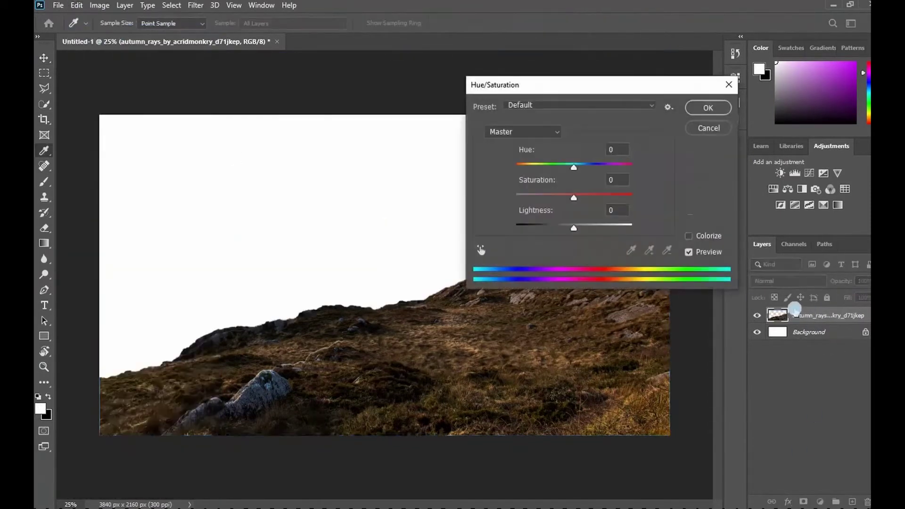
drag(573, 197, 553, 198)
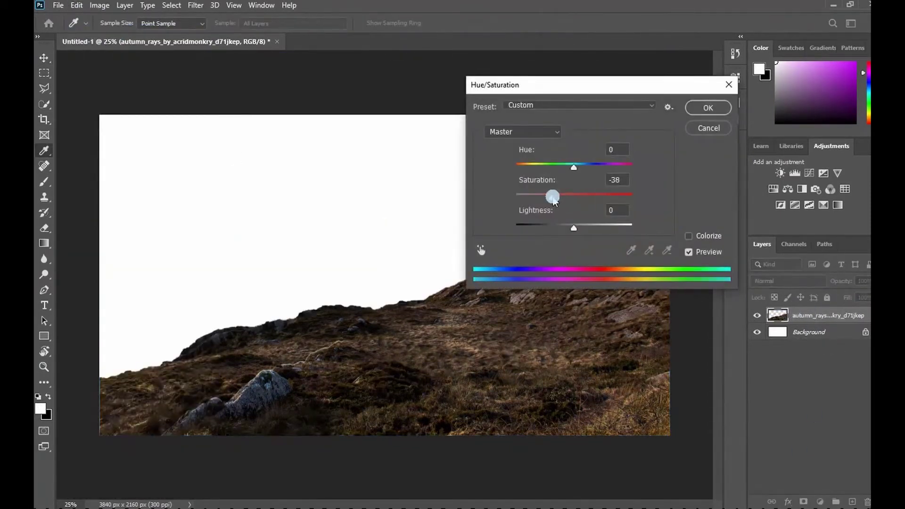
click(707, 108)
click(688, 202)
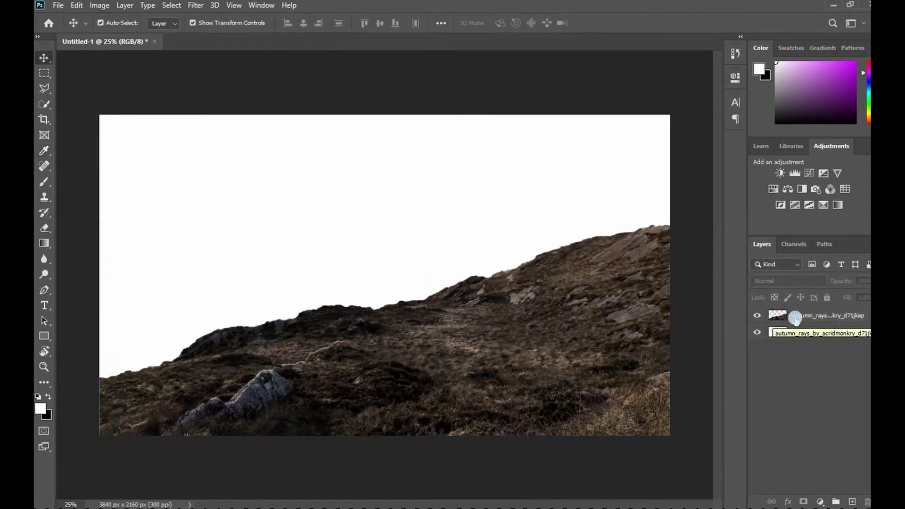
- Place the storm_cloud stock image from the IMAGES folder into the composition as an embedded image
click(58, 5)
click(83, 241)
scroll(358, 221, down, 15)
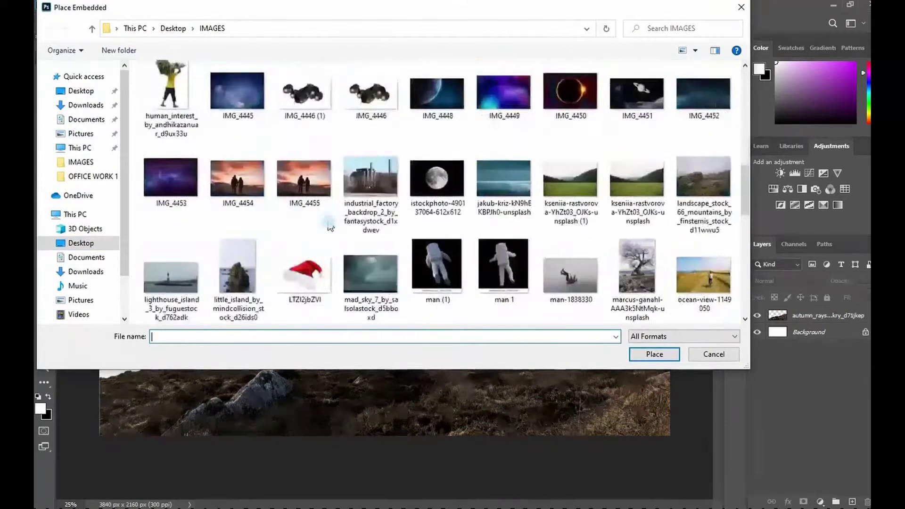
scroll(398, 245, up, 10)
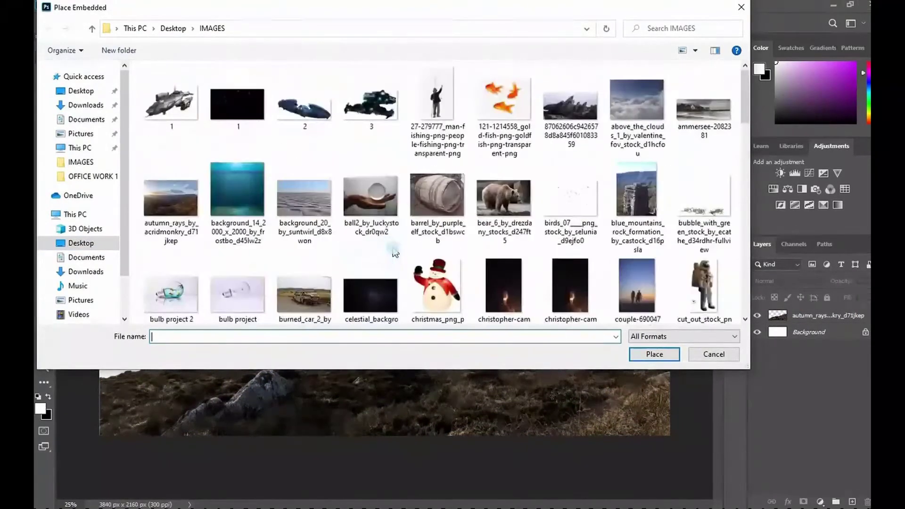
scroll(399, 238, down, 4)
scroll(399, 236, down, 10)
scroll(398, 207, up, 8)
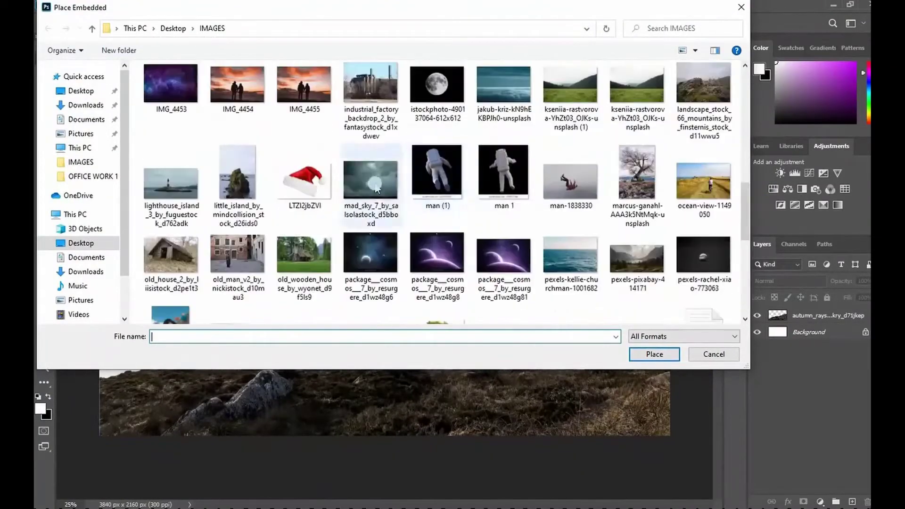
scroll(400, 207, down, 8)
double_click(585, 140)
- Scale the storm cloud image to cover the canvas and put its layer beneath the hillside layer
drag(621, 116, 691, 66)
drag(594, 177, 534, 177)
drag(631, 67, 673, 40)
click(600, 22)
drag(822, 315, 823, 339)
click(683, 302)
- Move the hillside layer slightly down and reduce its height a little so more sky shows above the ridge
drag(615, 290, 616, 302)
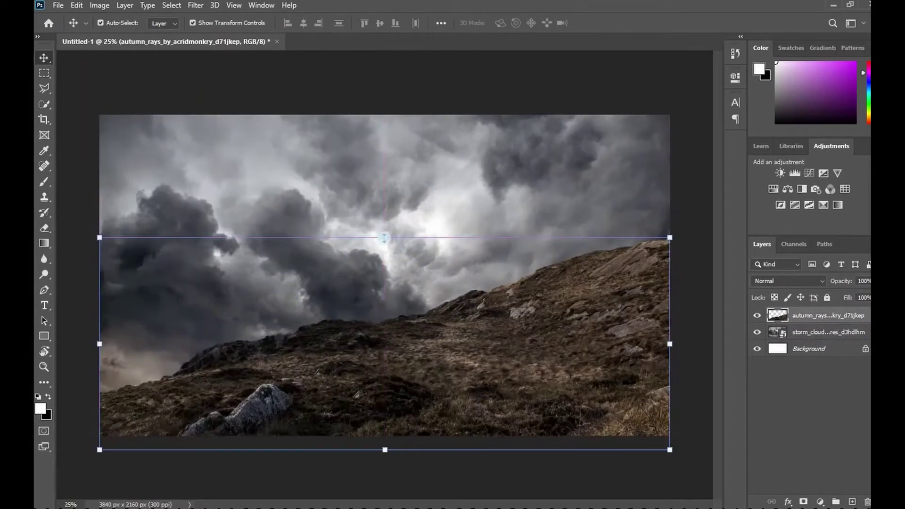
drag(385, 238, 385, 250)
drag(525, 318, 525, 314)
click(620, 22)
click(455, 72)
- Resize the storm cloud layer to about 101% and shift it slightly down to fill the sky area
click(370, 244)
drag(93, 434, 100, 431)
drag(258, 235, 258, 241)
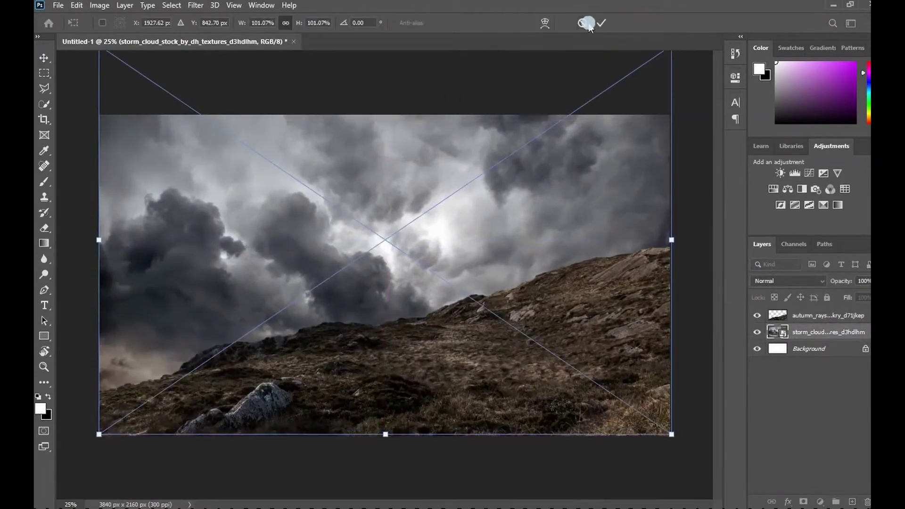
click(600, 22)
click(93, 69)
- Darken the storm cloud layer with Levels by strongly lowering the white output level
click(782, 330)
key(ctrl+l)
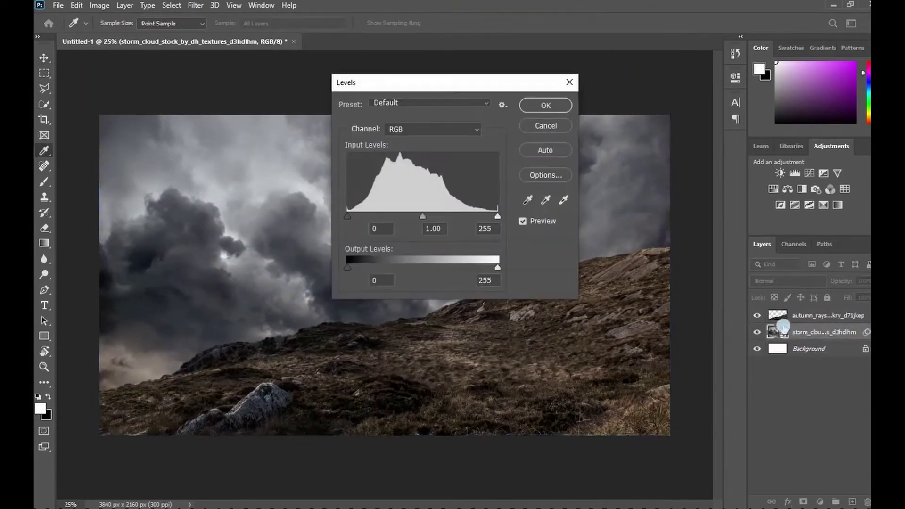
drag(497, 267, 394, 269)
click(545, 105)
- With the hillside layer selected, bring in the old_house_2_by_liisistock_d2pe1t3 image from the IMAGES folder
click(817, 315)
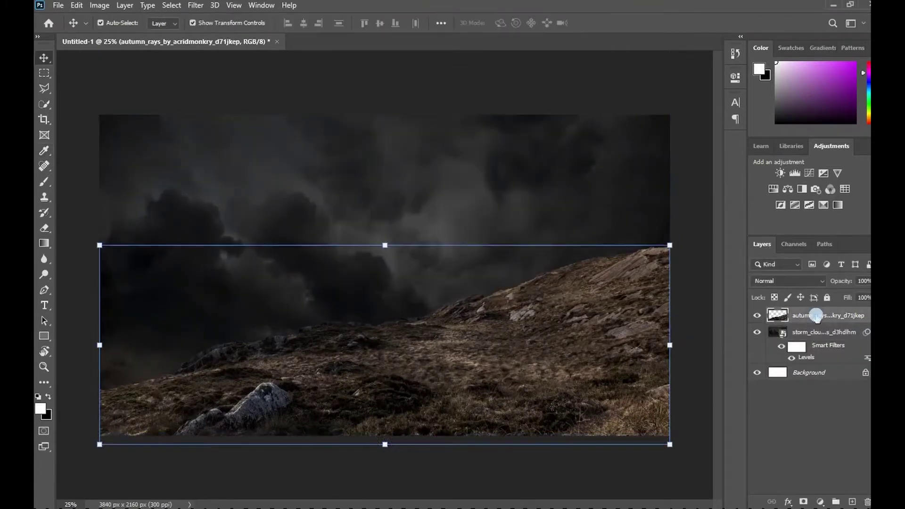
click(58, 5)
click(108, 238)
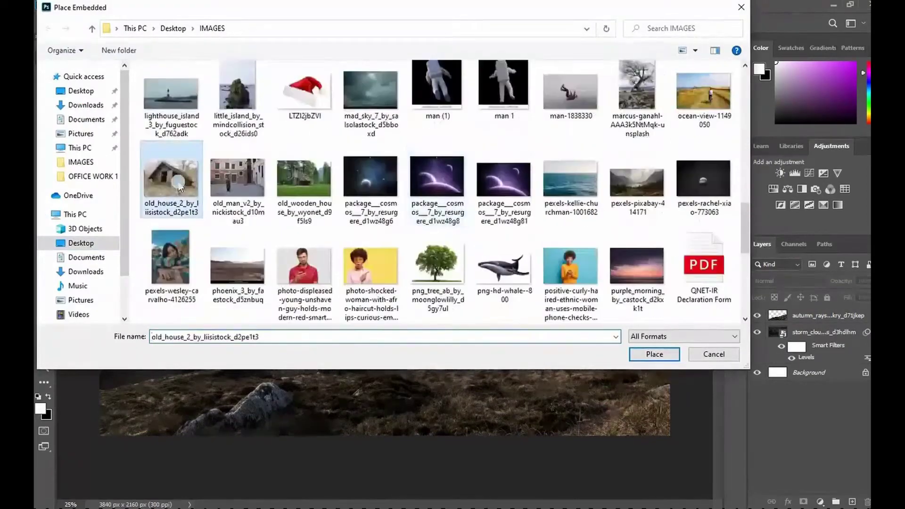
key(Return)
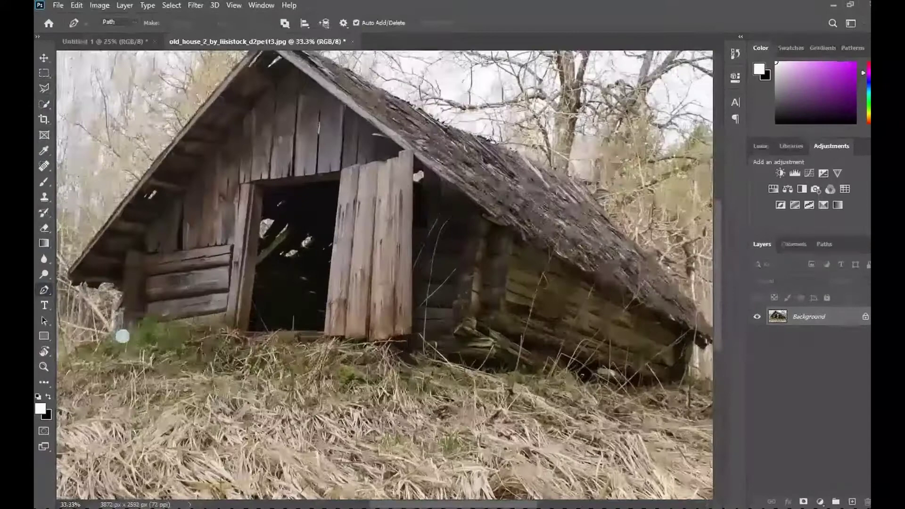
- Trace a closed Pen tool path around the old wooden house, following the roof, both sides and the grass below it
click(120, 345)
click(123, 310)
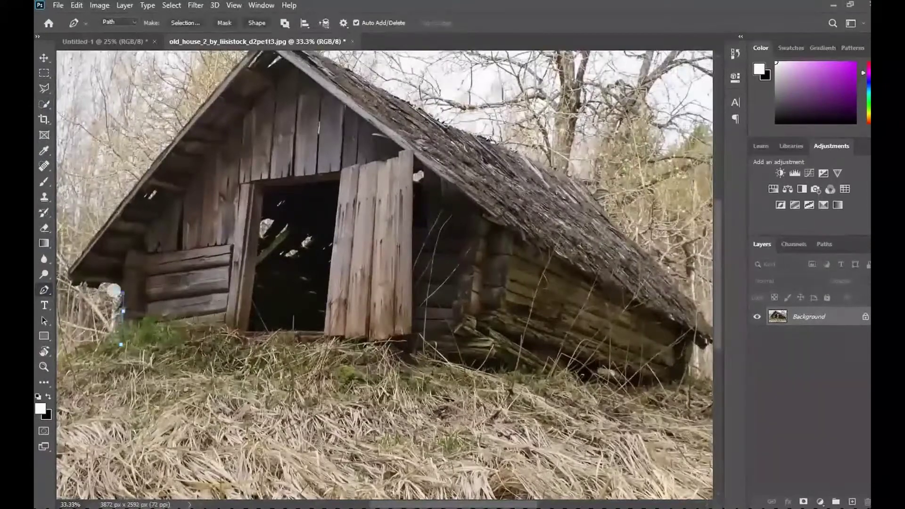
scroll(65, 276, up, 2)
click(173, 187)
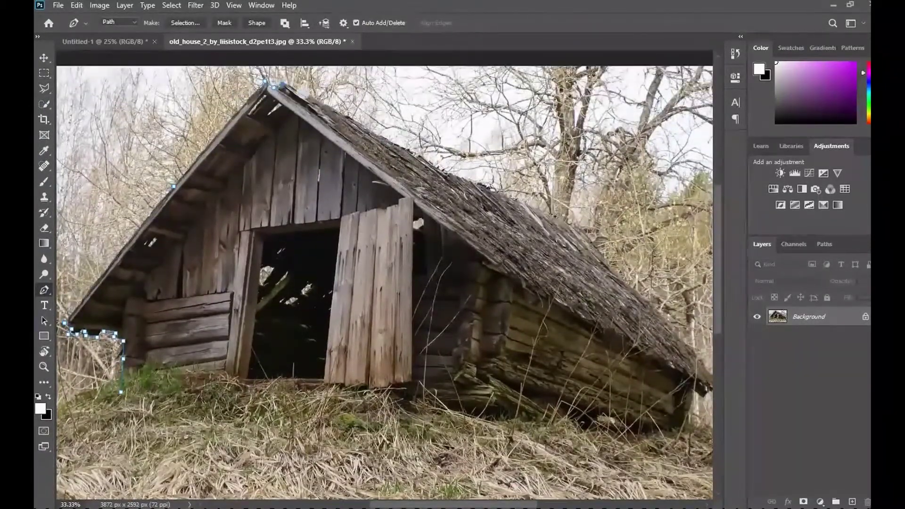
click(555, 216)
drag(557, 216, 377, 188)
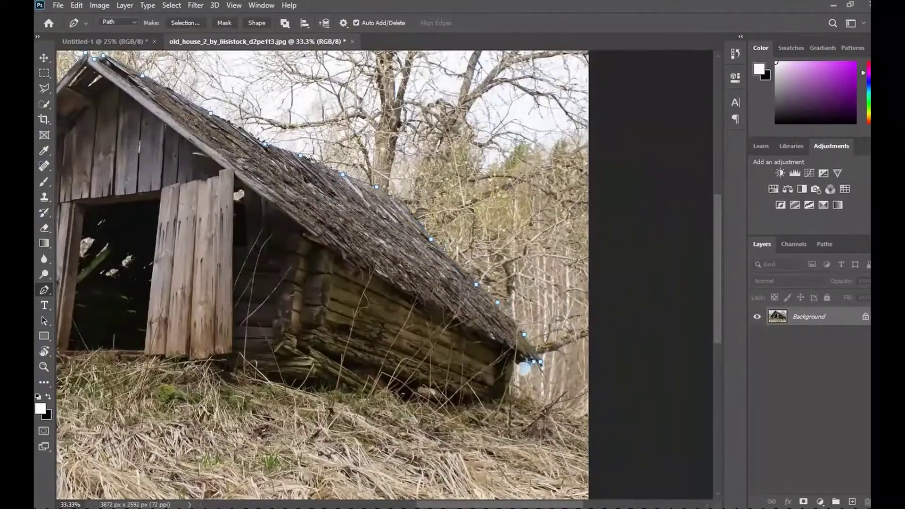
click(512, 409)
scroll(226, 457, up, 1)
click(159, 428)
scroll(158, 428, left, 6)
click(196, 392)
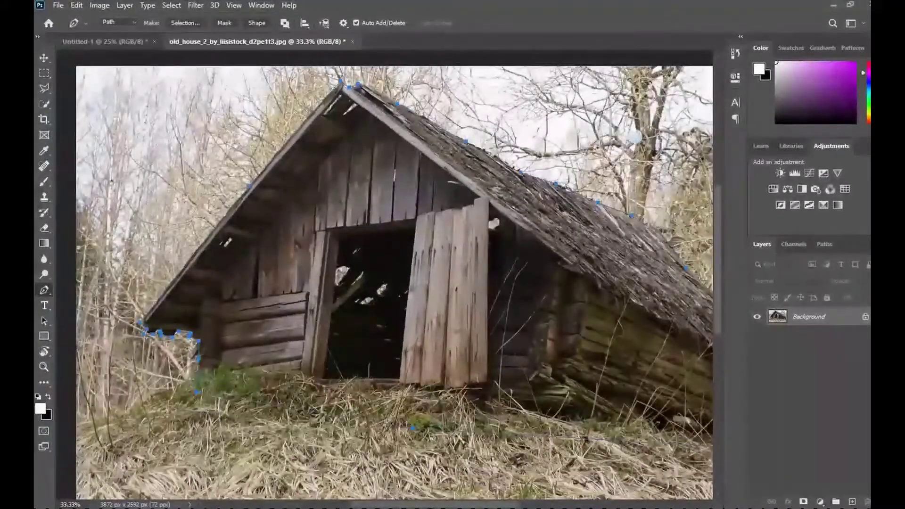
- Bring the cut-out house into the Untitled-1 composition, scaled down and flipped horizontally
key(v)
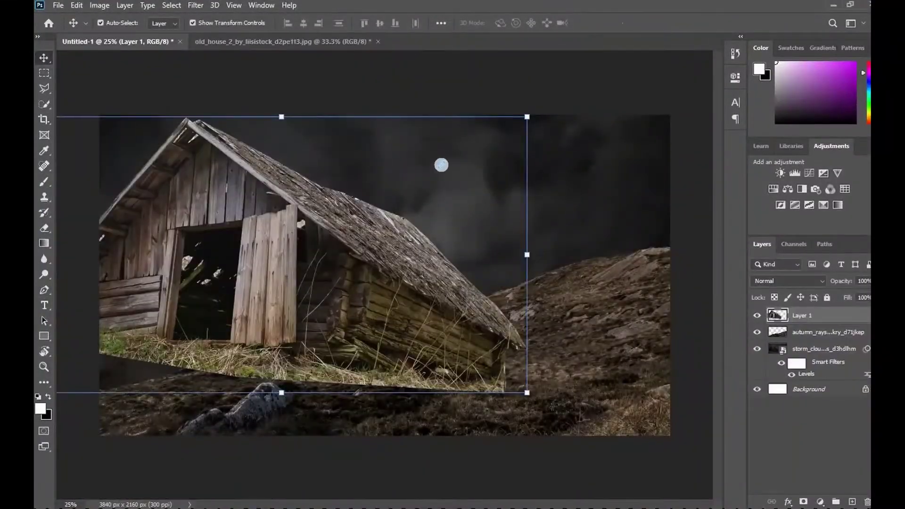
drag(526, 117, 428, 172)
drag(252, 289, 355, 266)
right_click(355, 267)
click(402, 466)
click(622, 22)
- Shrink the house further and position it on the ridge of the hill near the middle of the canvas
drag(533, 149, 434, 203)
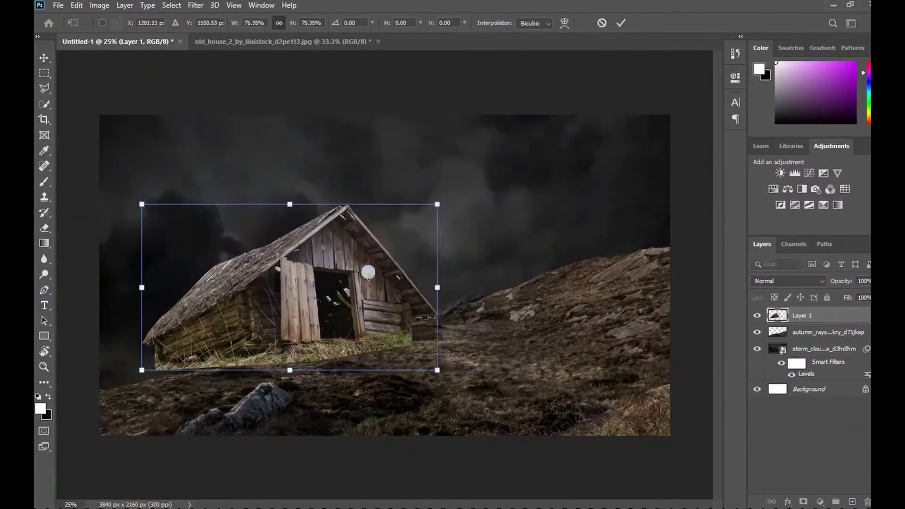
drag(365, 264, 416, 267)
drag(496, 191, 470, 206)
drag(413, 274, 479, 271)
drag(533, 200, 520, 209)
drag(472, 250, 502, 237)
drag(549, 194, 522, 209)
drag(482, 247, 501, 262)
click(619, 23)
drag(544, 191, 539, 181)
click(619, 22)
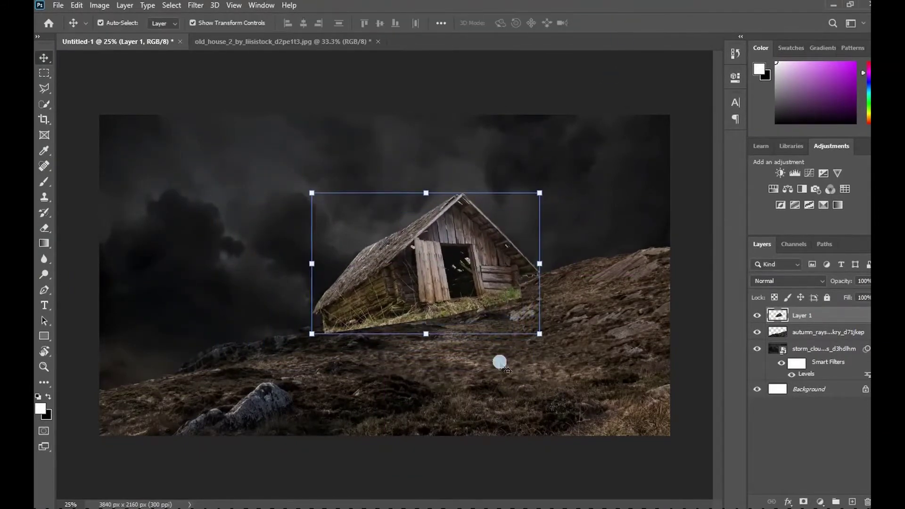
click(576, 193)
click(565, 288)
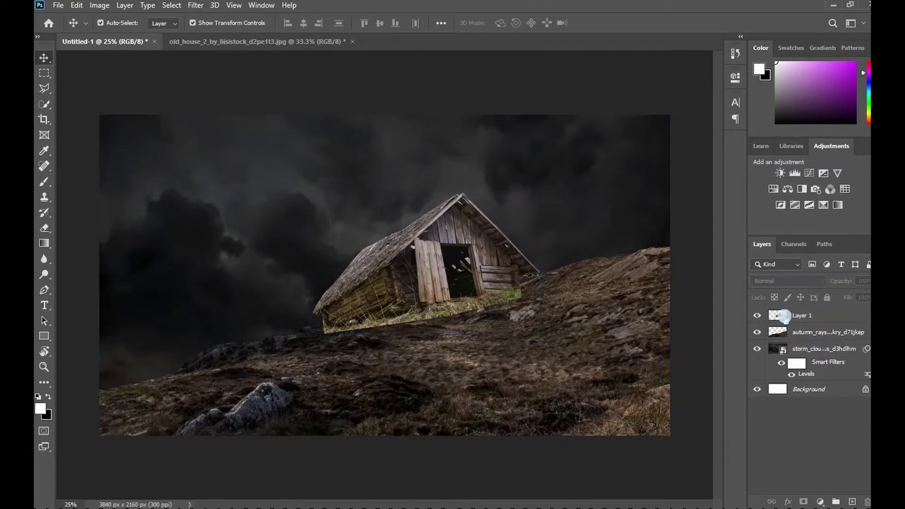
- Erase the green grass along the base of the house on Layer 1 using the Eraser at size 35 and 15% flow
click(801, 315)
right_click(820, 316)
click(707, 171)
key(b)
right_click(45, 229)
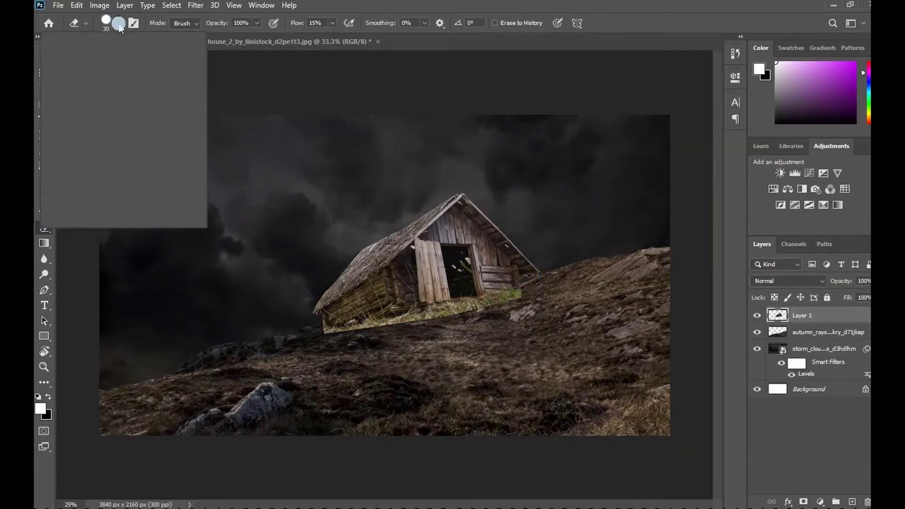
click(67, 115)
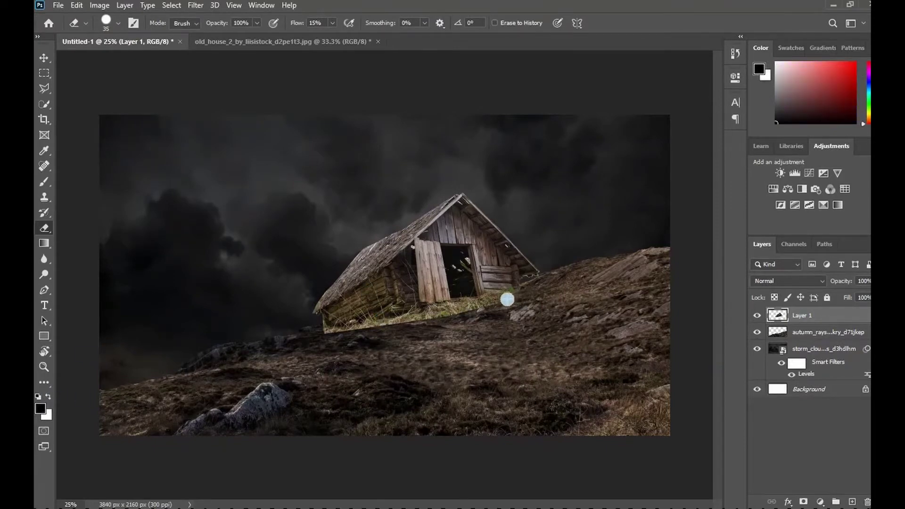
key(ctrl+plus)
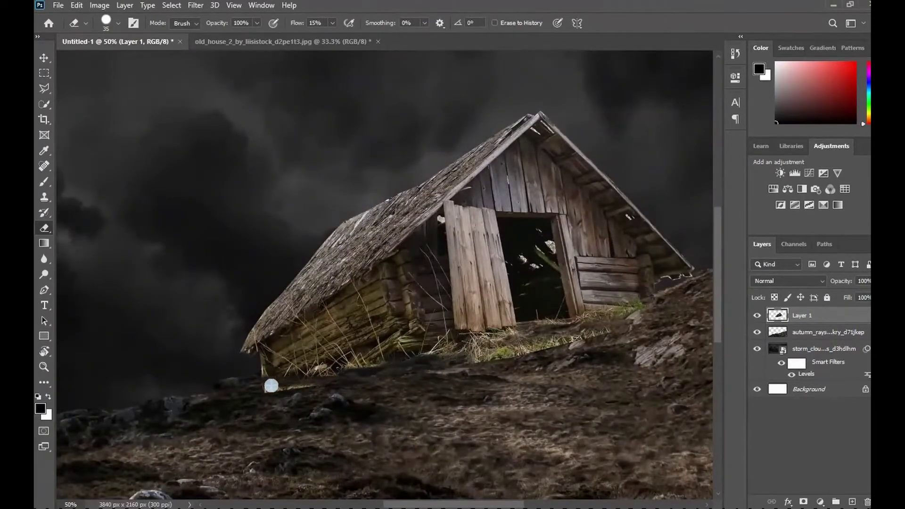
drag(481, 337, 505, 349)
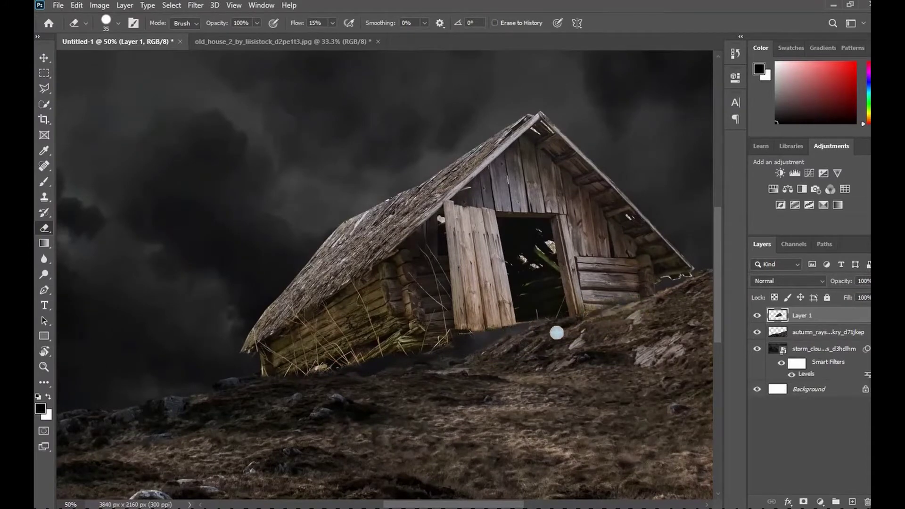
key(ctrl+plus)
key(ctrl+minus)
key(ctrl+minus)
key(ctrl+minus)
- Move the house slightly down onto the hillside and reduce its saturation with Hue/Saturation
click(44, 58)
drag(435, 262, 432, 275)
key(ctrl+u)
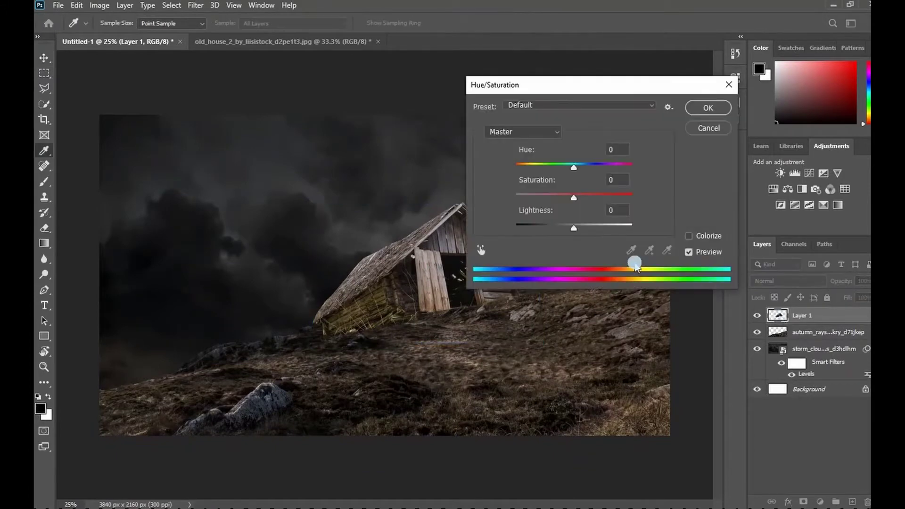
key(Return)
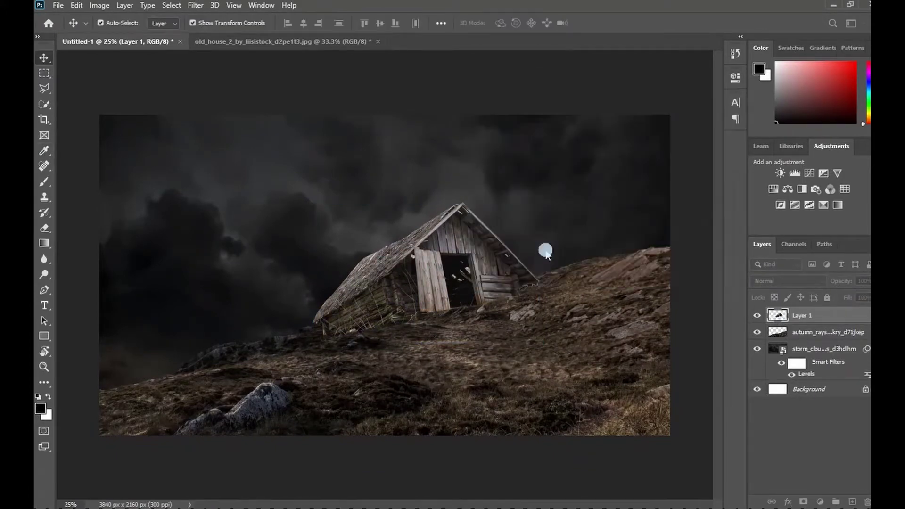
- Add a Brightness/Contrast adjustment clipped to the house layer, with brightness -50 and contrast about 18
click(819, 501)
click(815, 343)
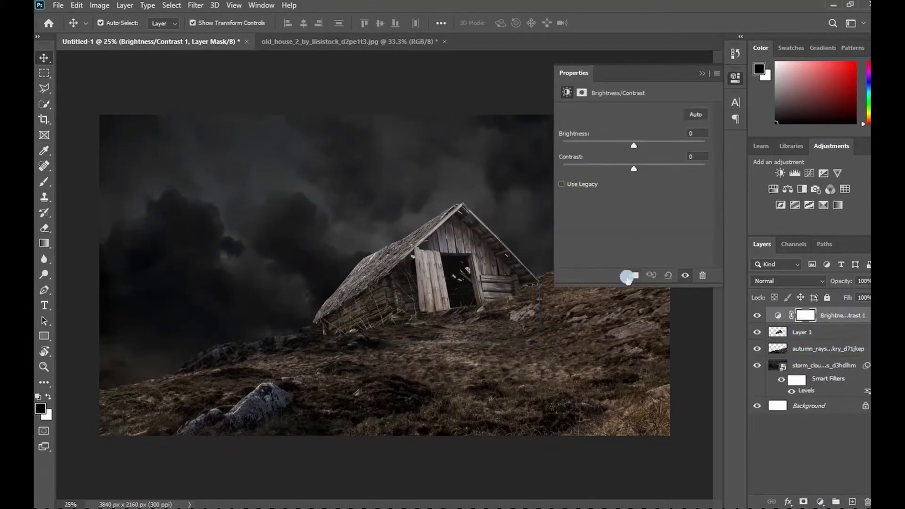
drag(631, 149, 616, 147)
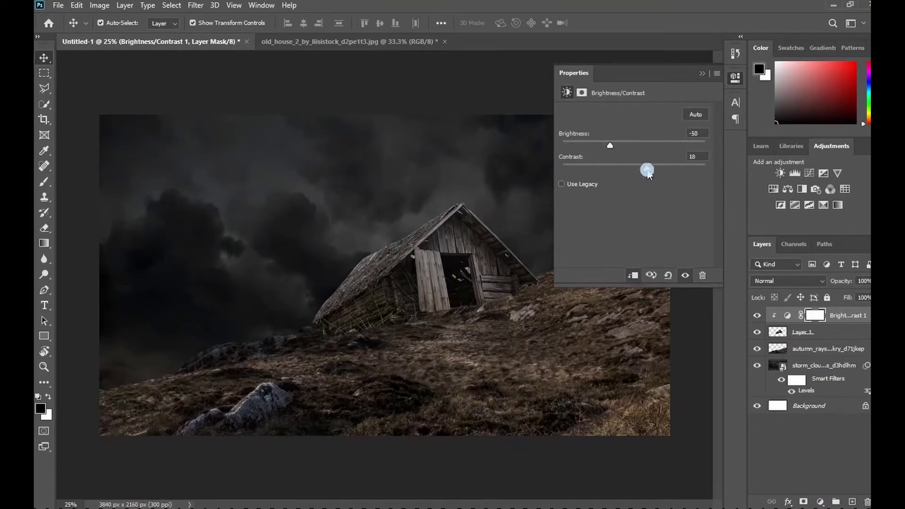
- Nudge the house slightly up and to the right on the ridge, leaving the Brightness/Contrast mask active
click(454, 267)
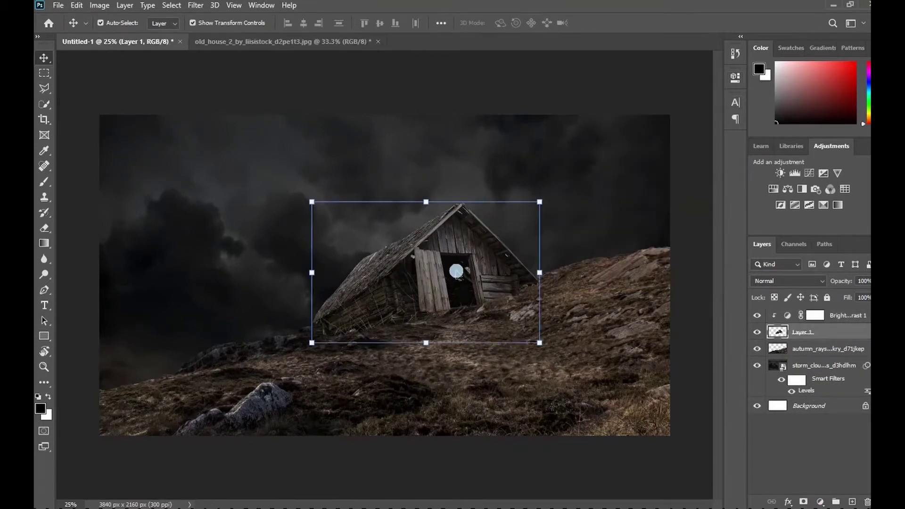
drag(432, 275, 440, 283)
click(656, 379)
click(305, 259)
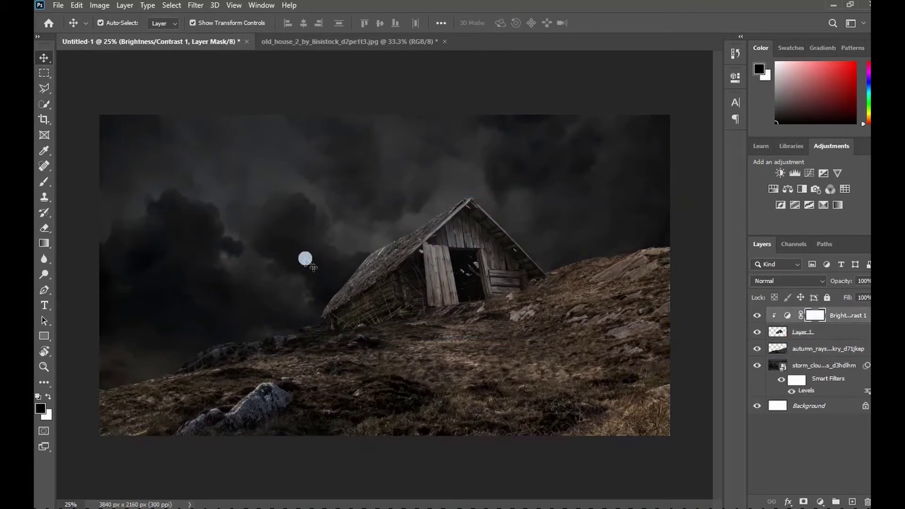
- Paint black on the Brightness/Contrast mask over the house's roof with a soft brush at 100% opacity to bring back its highlights
click(44, 180)
click(40, 408)
key(Escape)
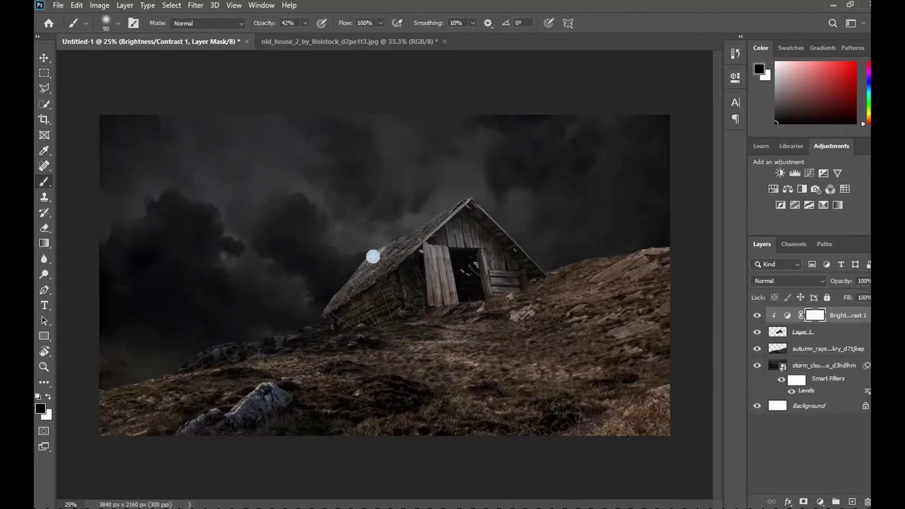
key(ctrl+plus)
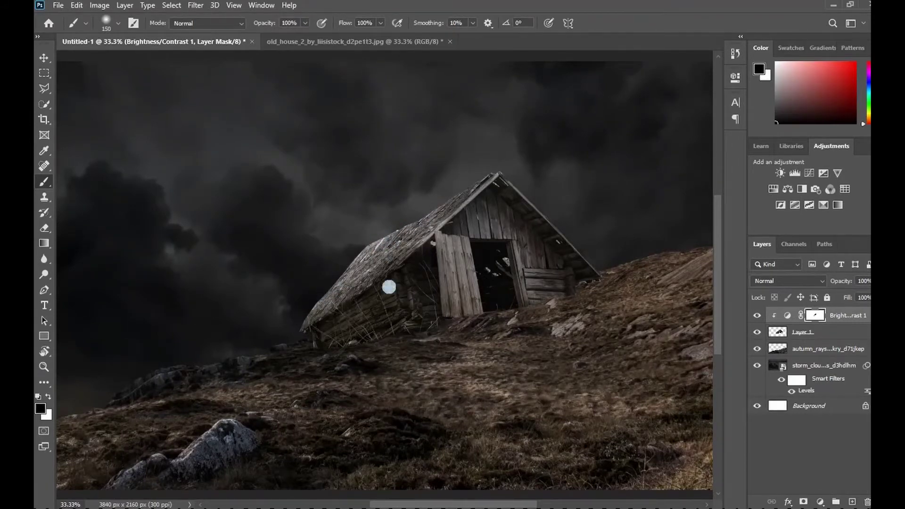
mouse_move(389, 286)
mouse_down()
mouse_move(460, 303)
mouse_move(517, 228)
mouse_move(449, 213)
mouse_up()
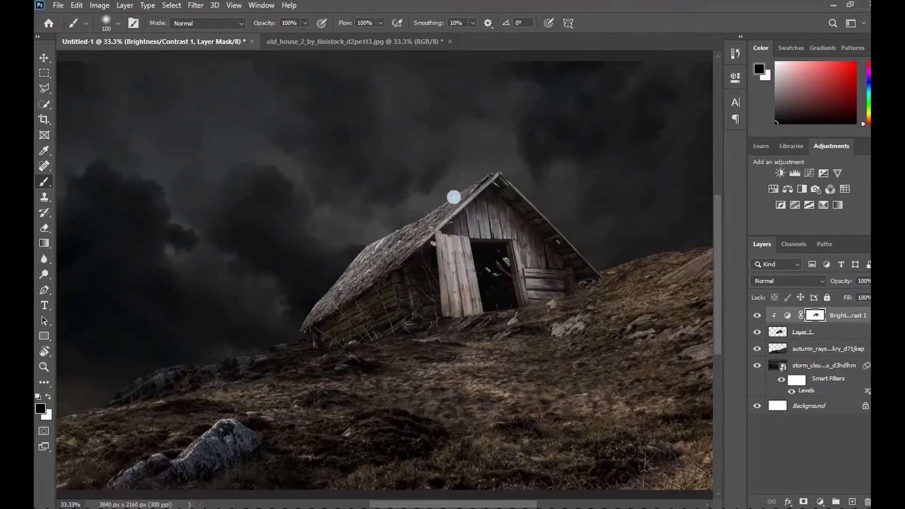
- Add a Levels adjustment layer above the hillside layer and clip it so only the hillside is affected
click(42, 54)
click(487, 386)
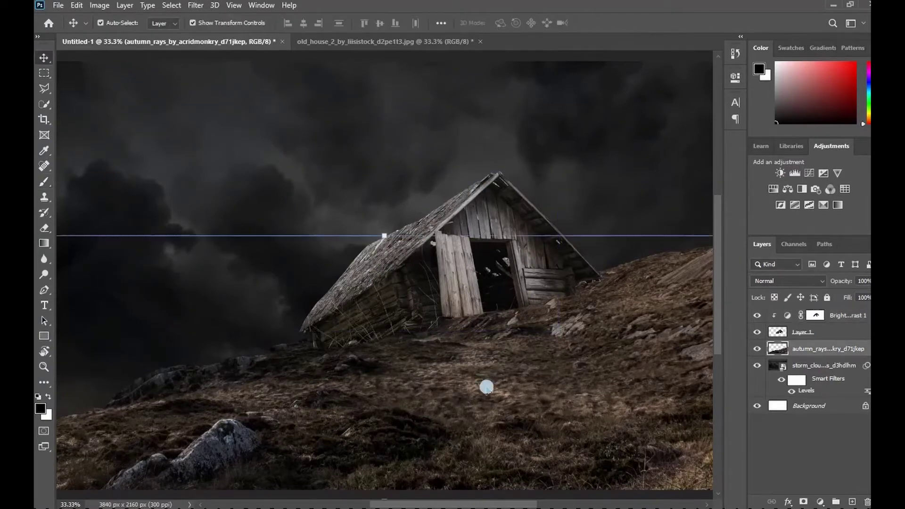
key(ctrl+minus)
key(ctrl+minus)
click(597, 207)
click(787, 315)
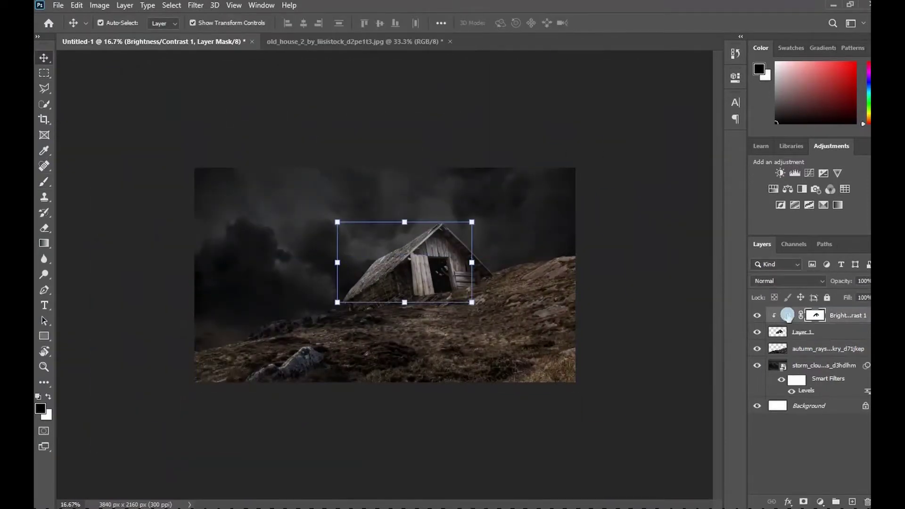
click(800, 349)
click(820, 501)
click(807, 349)
click(633, 276)
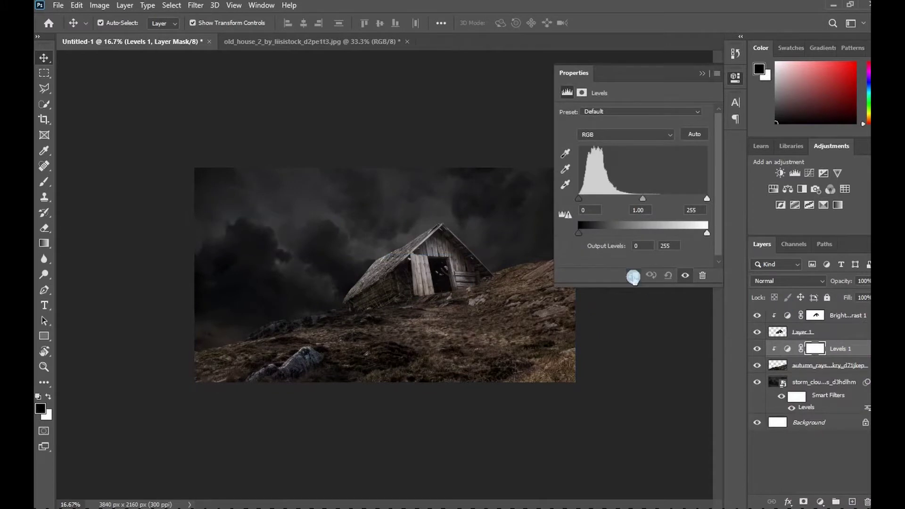
- Darken the hillside by lowering the Levels adjustment's white output level to about 150
drag(707, 233, 645, 245)
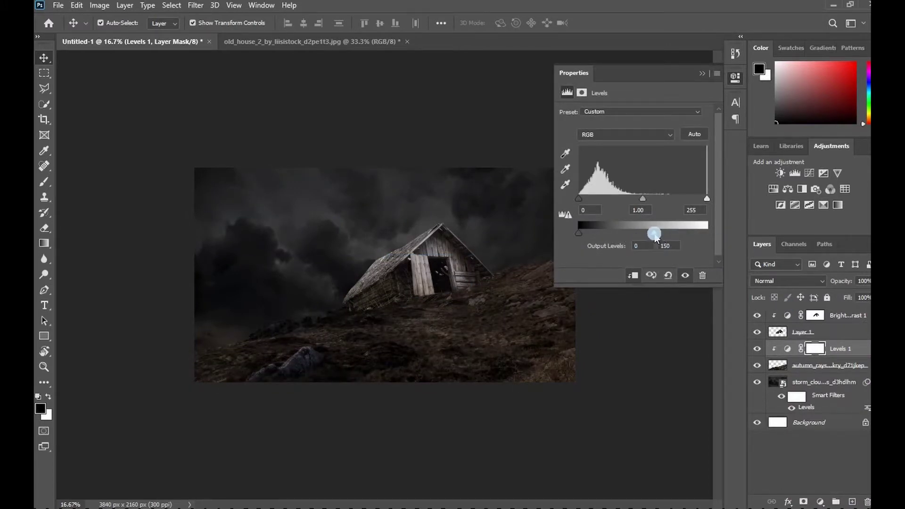
drag(655, 236, 654, 235)
click(856, 258)
- Draw a wide, flat elliptical selection with the Elliptical Marquee and position it on the grass just in front of the house
right_click(46, 74)
click(90, 83)
key(ctrl+plus)
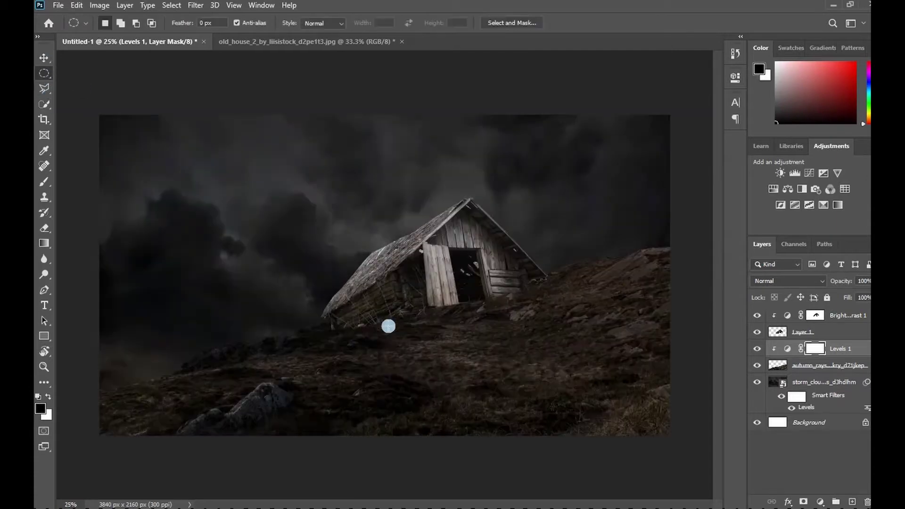
drag(526, 324, 587, 298)
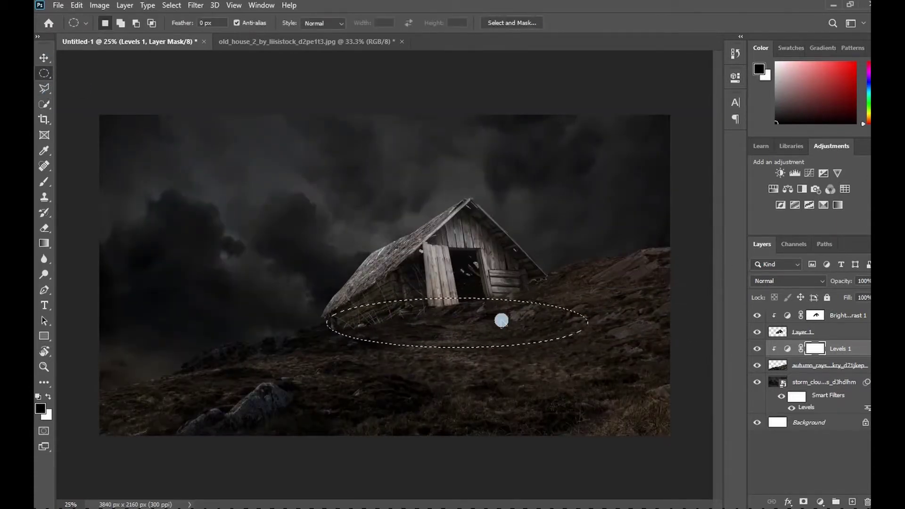
drag(500, 318, 501, 333)
- Paint black on the Levels mask inside the ellipse with a large soft brush at 100% opacity, and compare with the adjustment hidden
key(b)
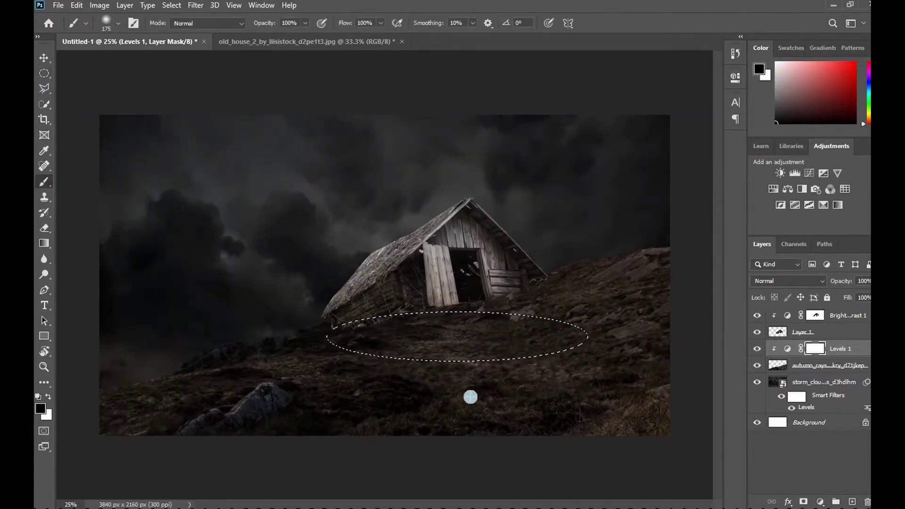
mouse_move(468, 396)
mouse_down()
mouse_move(452, 347)
mouse_move(361, 331)
mouse_move(553, 331)
mouse_move(339, 332)
mouse_move(567, 331)
mouse_move(419, 321)
mouse_move(332, 332)
mouse_move(368, 329)
mouse_up()
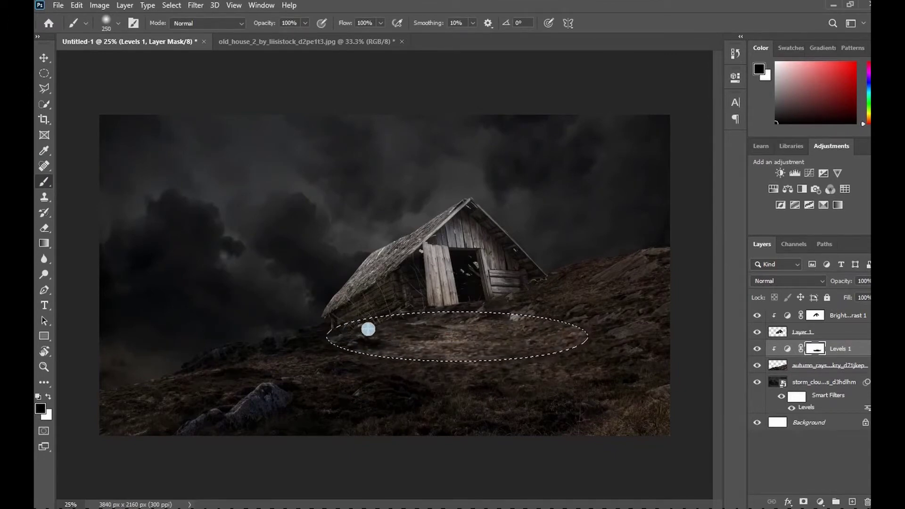
mouse_move(433, 340)
mouse_down()
mouse_move(529, 355)
mouse_move(751, 315)
mouse_move(458, 311)
mouse_move(573, 335)
mouse_up()
key(bracketright)
key(bracketright)
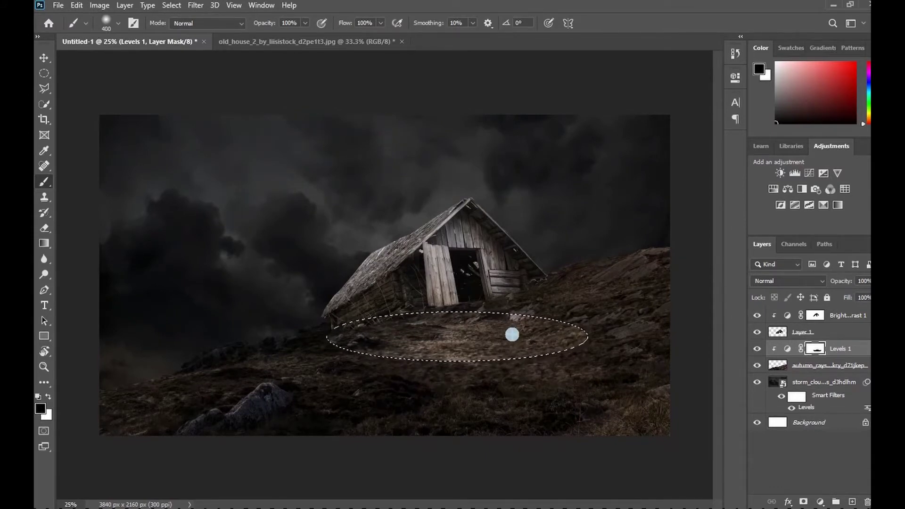
click(756, 349)
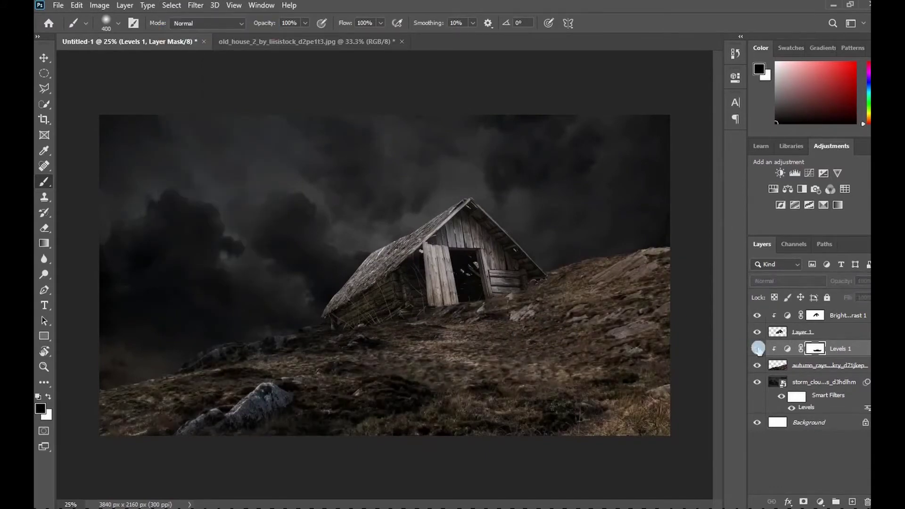
click(755, 349)
- Scale the Levels mask's elliptical patch in front of the house up to about 107%
click(844, 350)
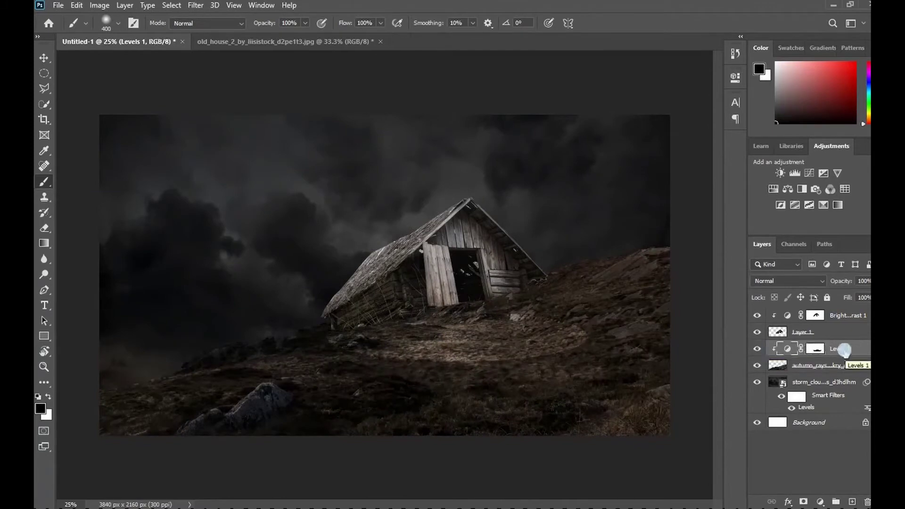
key(v)
click(198, 7)
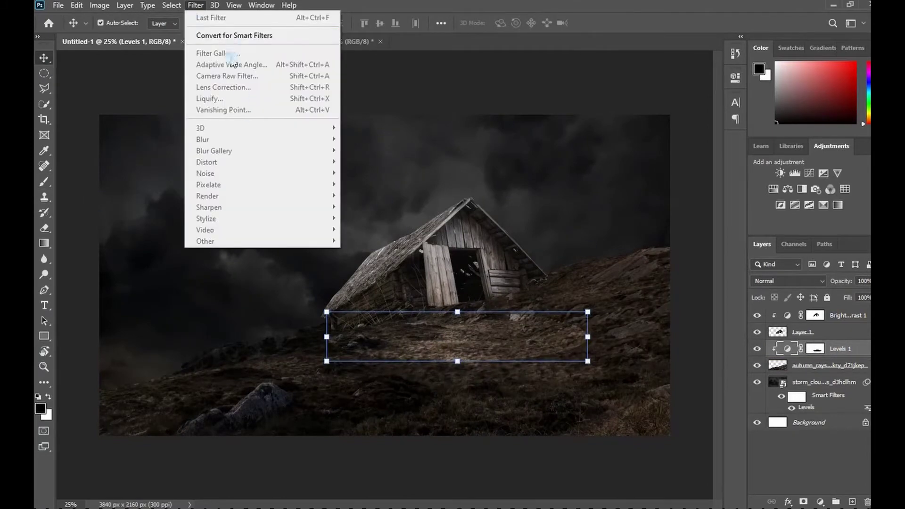
click(588, 361)
drag(588, 361, 607, 365)
drag(590, 339, 583, 338)
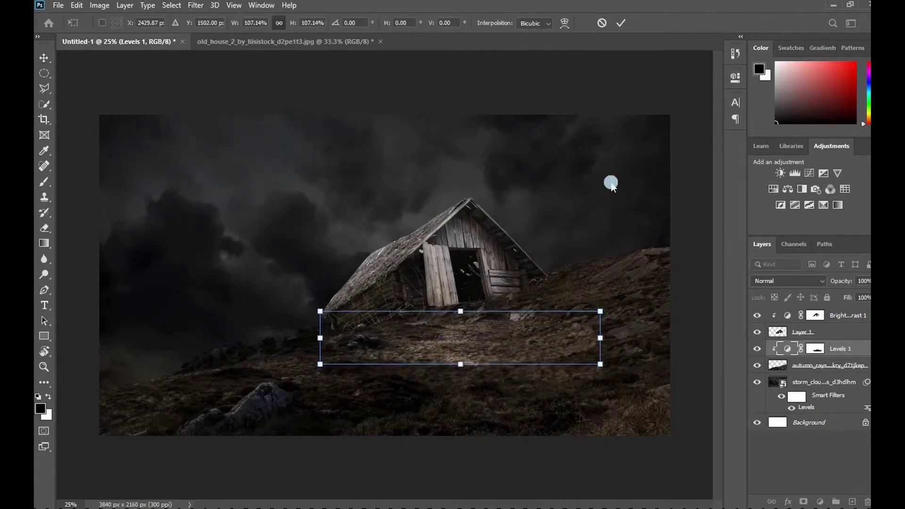
click(620, 23)
click(690, 132)
- Soften the Levels mask's patch with a Gaussian Blur of about 36 pixels
click(818, 349)
click(197, 6)
mouse_move(204, 140)
click(370, 183)
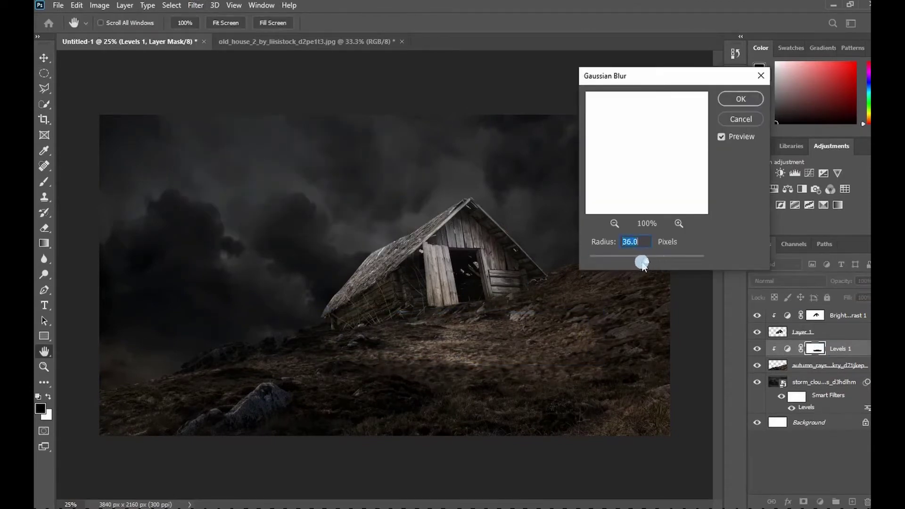
click(726, 119)
click(230, 164)
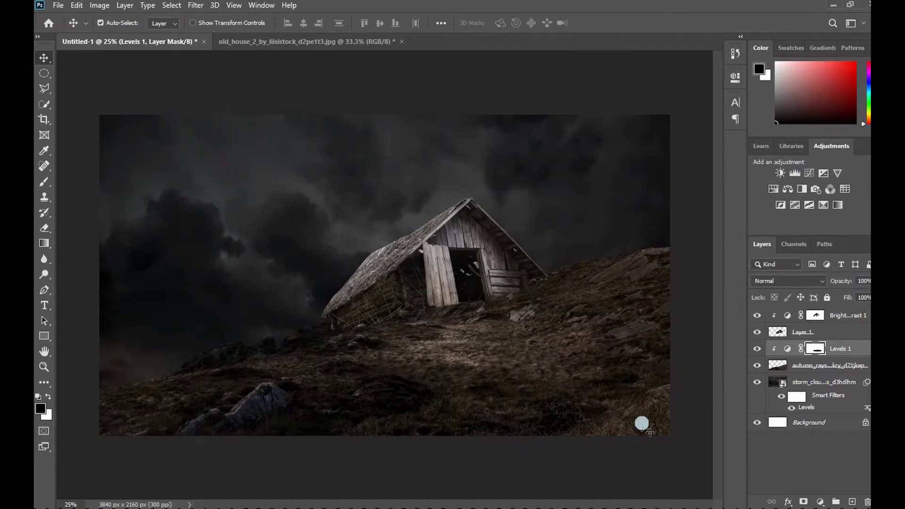
- Unlink the Levels mask from its adjustment, show the transform controls, and compare the image with the adjustment hidden
click(522, 347)
click(844, 347)
click(799, 349)
click(193, 23)
click(756, 349)
click(756, 349)
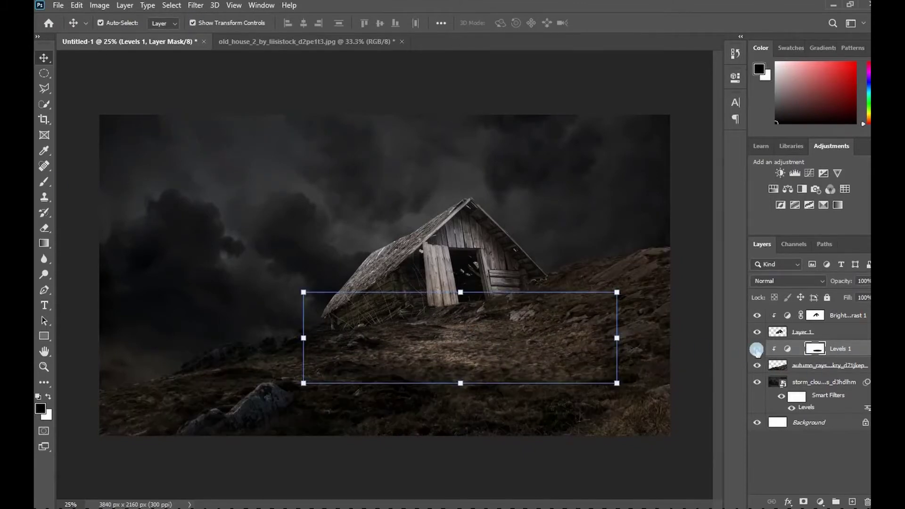
- Add a Brightness/Contrast adjustment clipped to the hillside, with brightness 134 and contrast about 43, and check its effect
click(820, 502)
click(795, 321)
drag(634, 146, 699, 155)
click(633, 276)
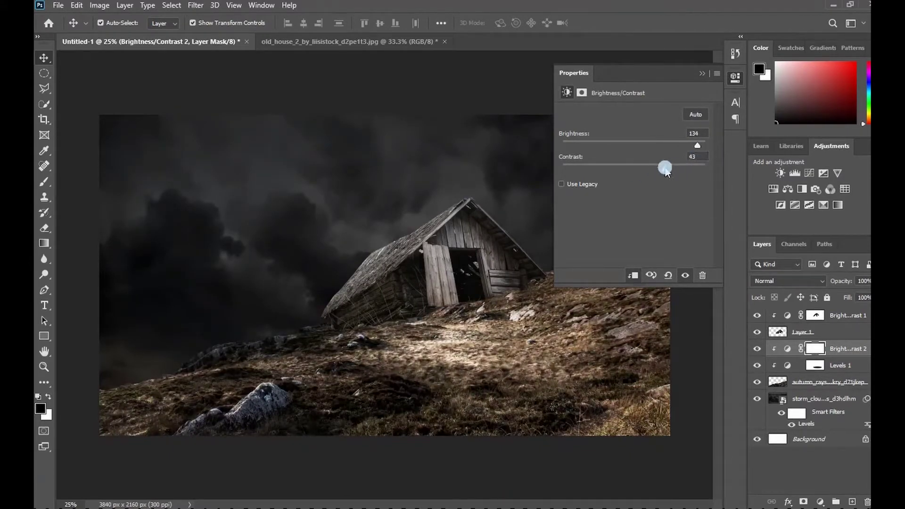
click(756, 349)
click(756, 348)
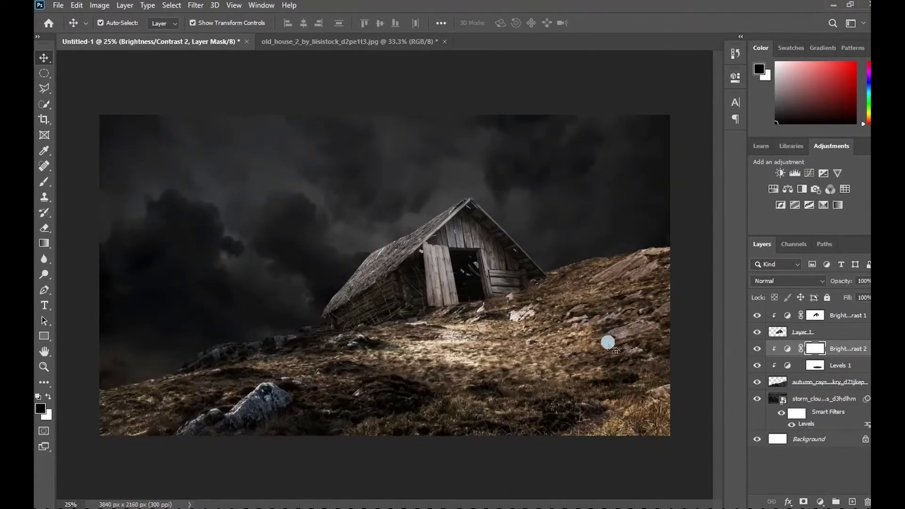
- Invert the hillside's Brightness/Contrast mask to black and draw a wide elliptical selection over the ground in front of the house
key(m)
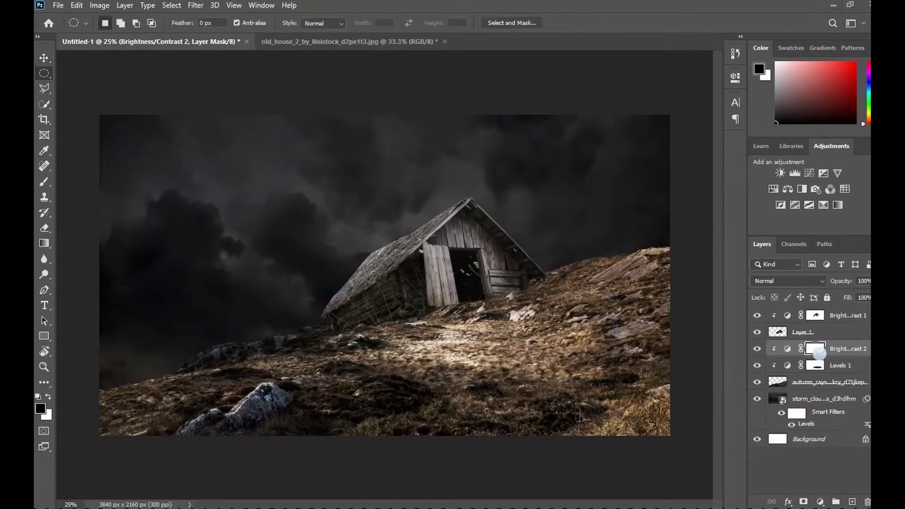
key(ctrl+i)
drag(427, 322, 493, 329)
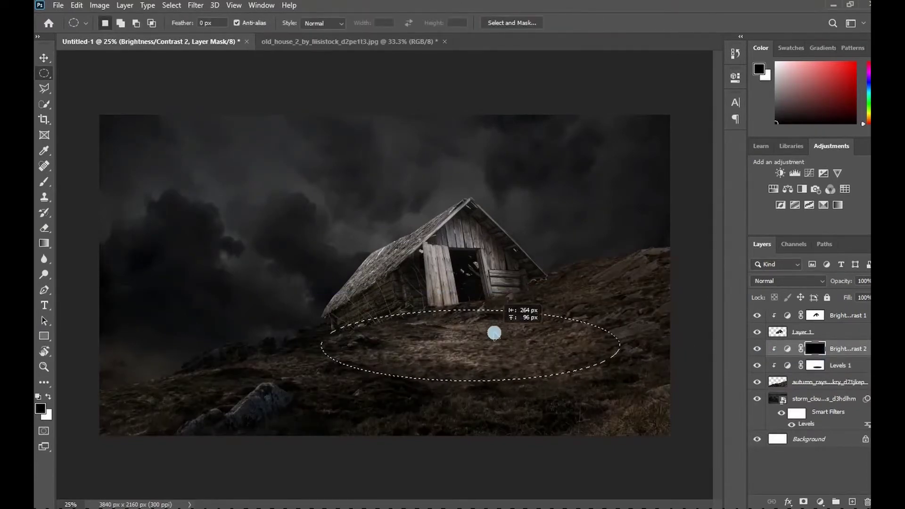
- Paint white on the Brightness/Contrast mask inside the ellipse with a large soft brush to light the ground, and deselect
key(x)
key(b)
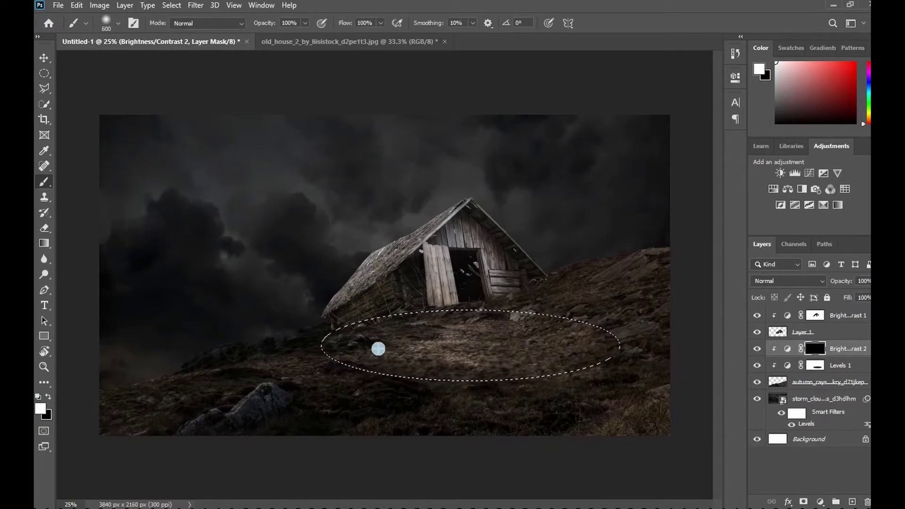
mouse_move(378, 347)
mouse_down()
mouse_move(446, 337)
mouse_move(583, 337)
mouse_move(591, 328)
mouse_move(346, 331)
mouse_move(369, 367)
mouse_move(523, 374)
mouse_move(601, 359)
mouse_move(375, 368)
mouse_move(376, 323)
mouse_move(483, 315)
mouse_move(498, 359)
mouse_up()
key(ctrl+d)
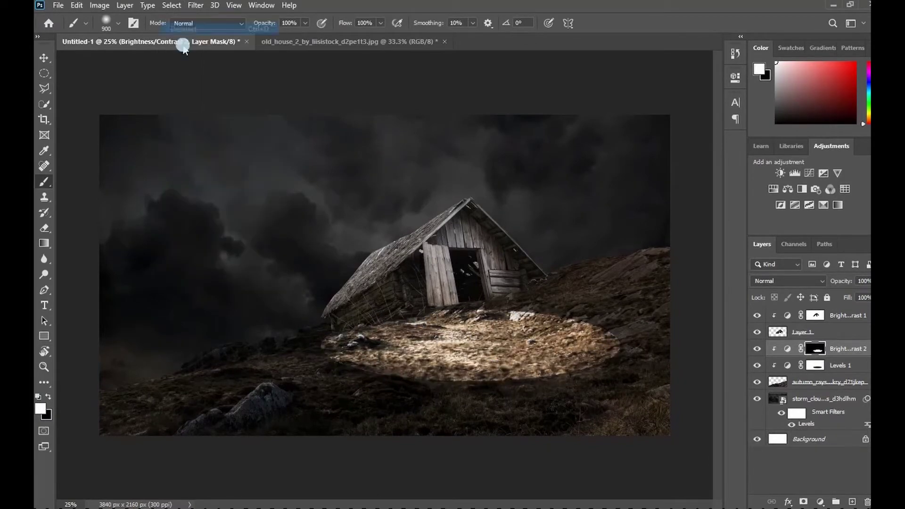
- Feather the light patch on the Brightness/Contrast mask with a Gaussian Blur of about 69.7 pixels
click(196, 5)
mouse_move(264, 139)
click(373, 184)
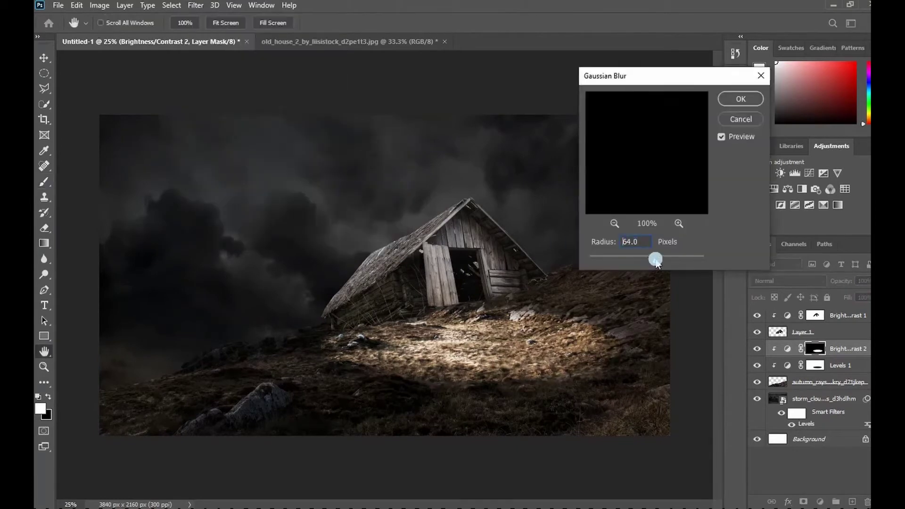
mouse_move(658, 262)
mouse_down()
mouse_move(677, 256)
mouse_move(657, 265)
mouse_up()
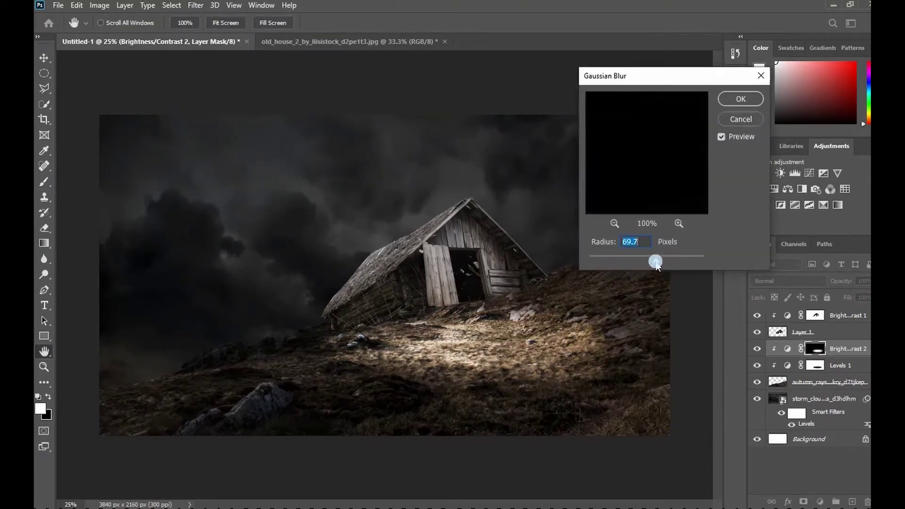
click(740, 110)
key(b)
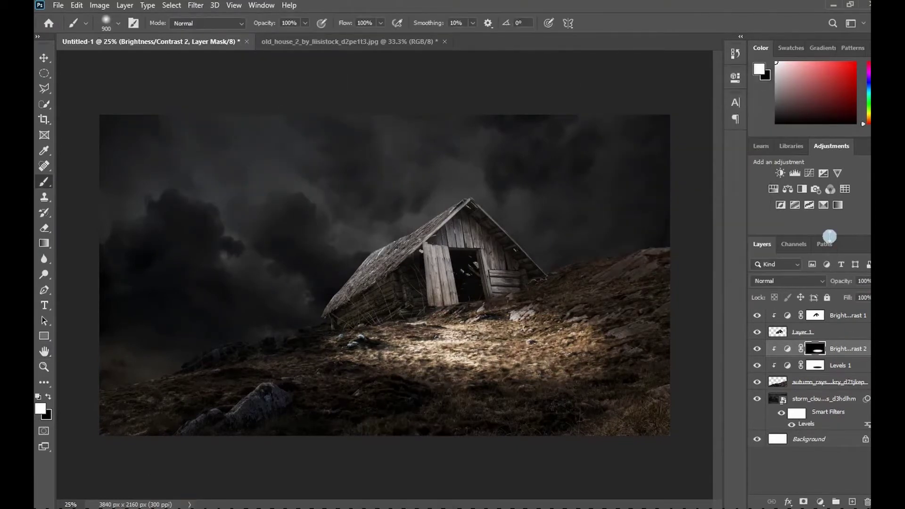
- Place the embedded image tree_10_png_by_gd08_d2yq731 from the IMAGES folder above the house's Brightness/Contrast layer
drag(829, 236, 829, 198)
click(820, 272)
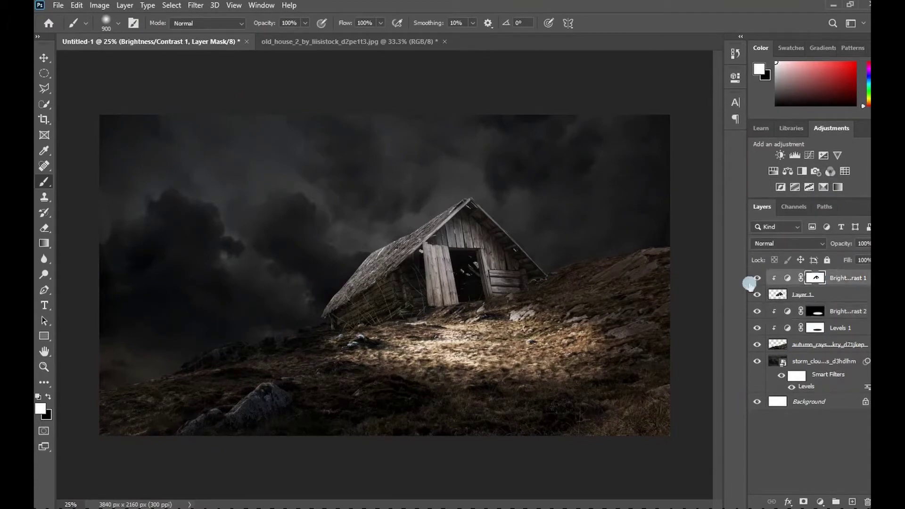
click(44, 57)
click(58, 5)
click(138, 241)
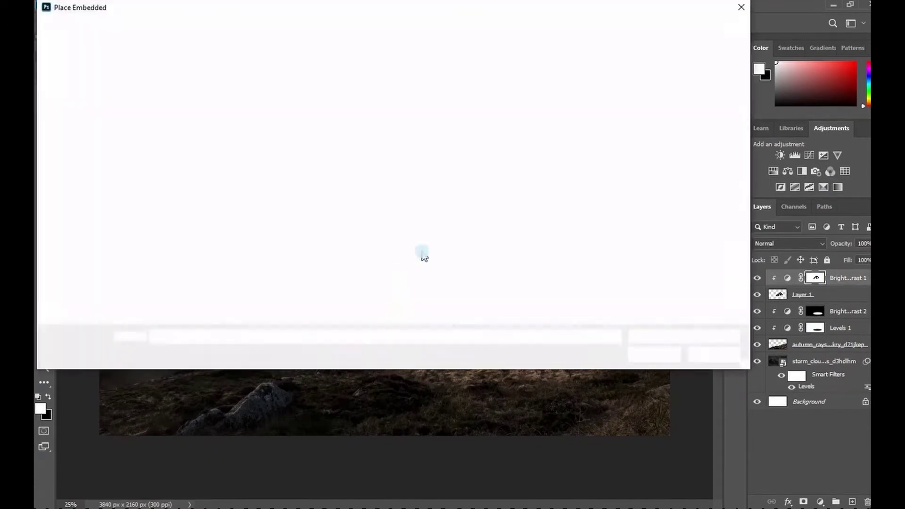
scroll(429, 220, down, 10)
scroll(429, 220, down, 5)
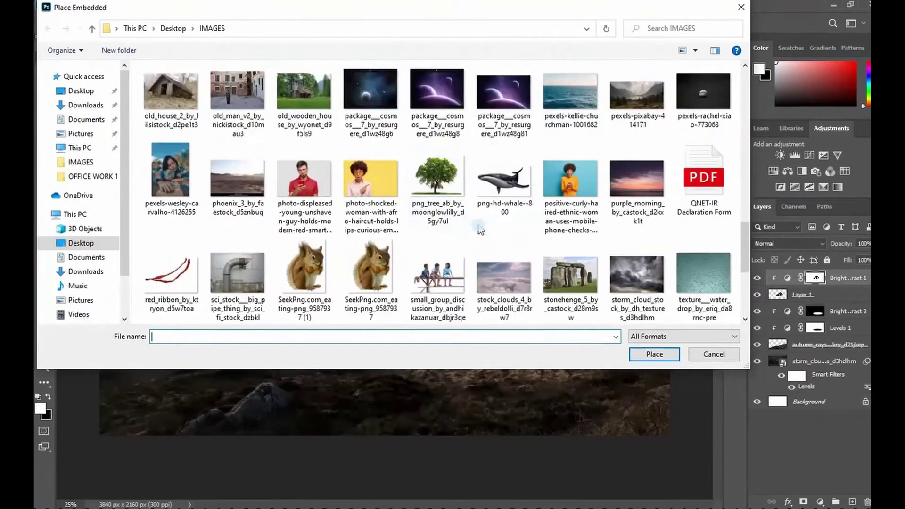
scroll(438, 214, down, 2)
double_click(246, 265)
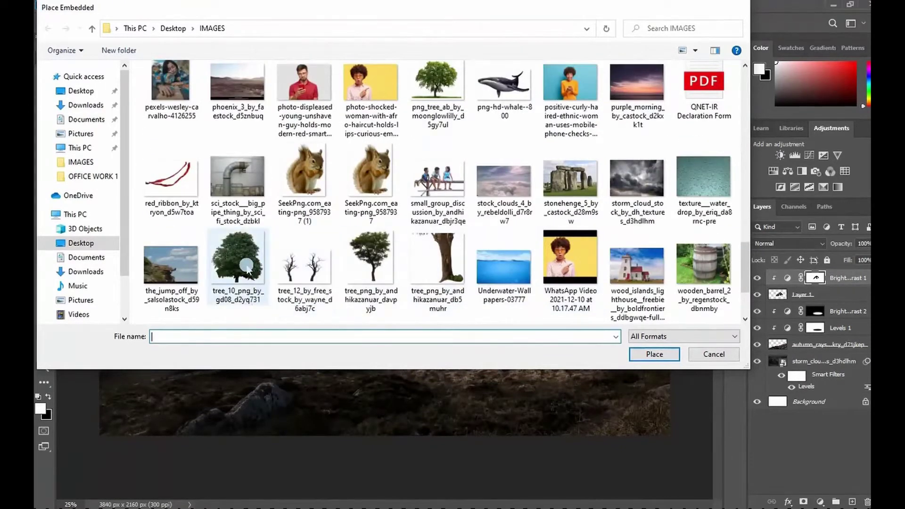
- Scale down the placed tree and move its layer beneath the house layer
drag(547, 437, 406, 349)
key(Return)
drag(833, 283, 834, 318)
- Shrink the tree further and position it behind the left slope of the house's roof
drag(430, 117, 331, 214)
drag(308, 251, 378, 245)
mouse_move(413, 196)
mouse_down()
mouse_move(408, 202)
mouse_move(419, 191)
mouse_up()
drag(418, 254, 408, 247)
drag(374, 220, 380, 209)
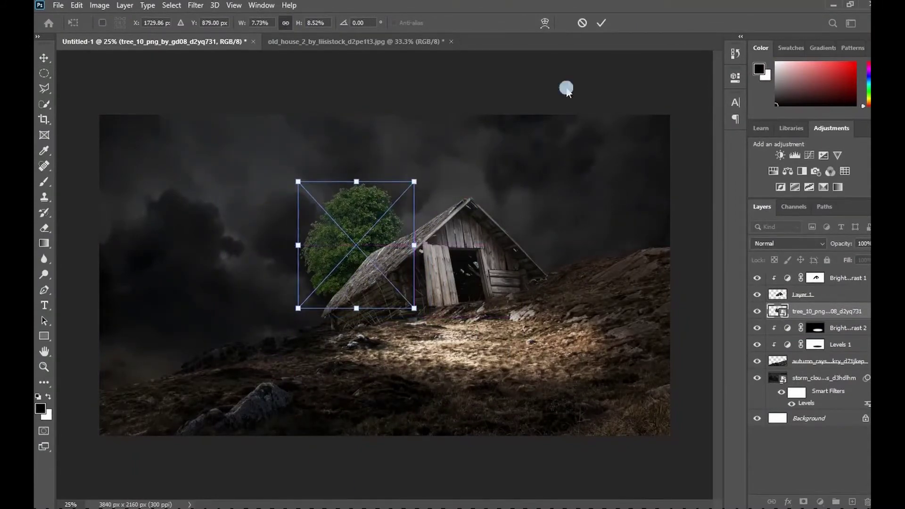
click(600, 23)
- Rasterize the tree layer and recolour it with Hue/Saturation at hue -67 and saturation -39
right_click(824, 311)
click(754, 210)
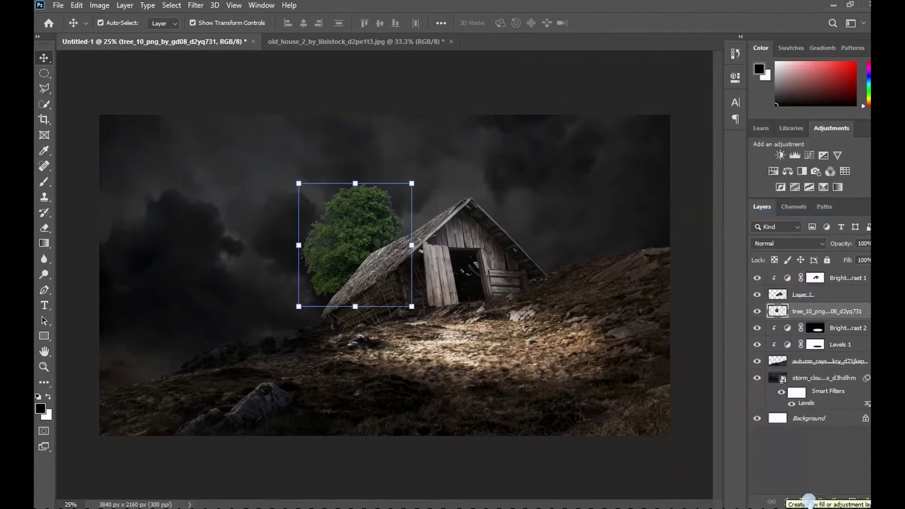
key(ctrl+u)
drag(577, 170, 545, 170)
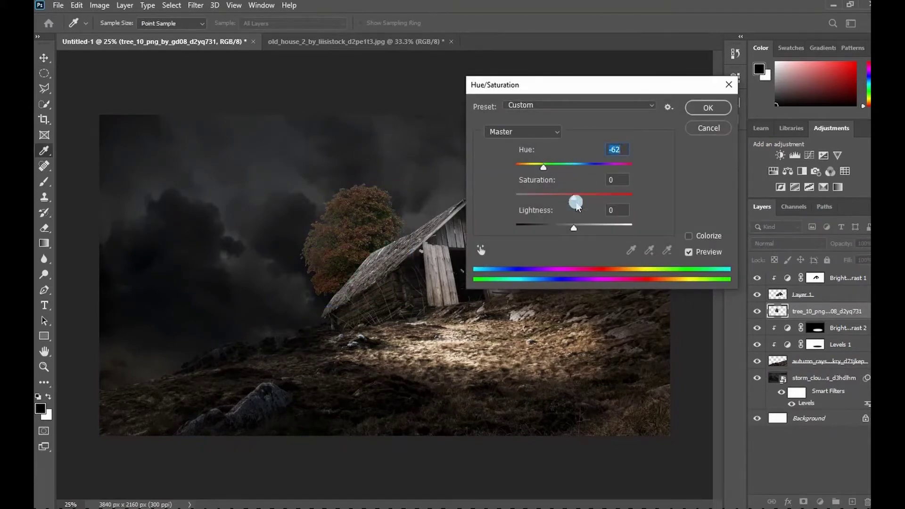
drag(576, 204, 555, 202)
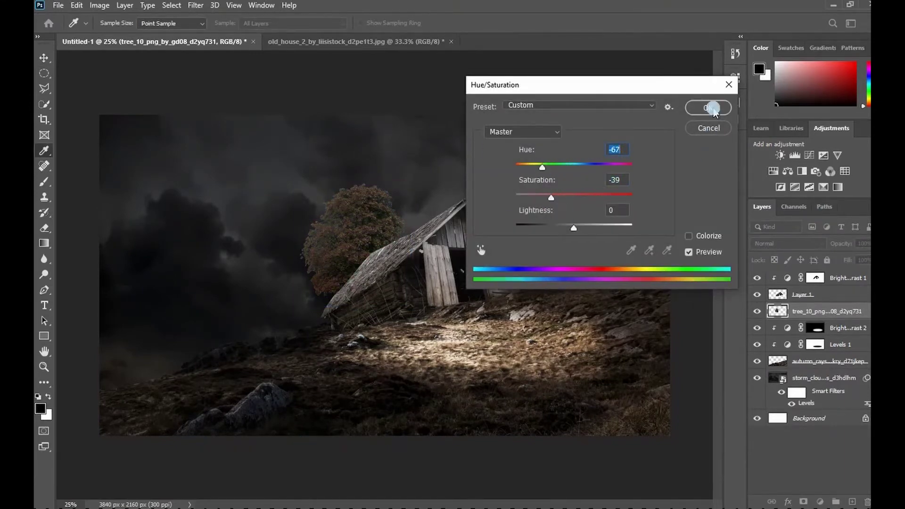
click(709, 108)
- Increase the tree's contrast with Levels by setting the white input to 134 and raising the black input
key(ctrl+l)
drag(571, 217, 504, 216)
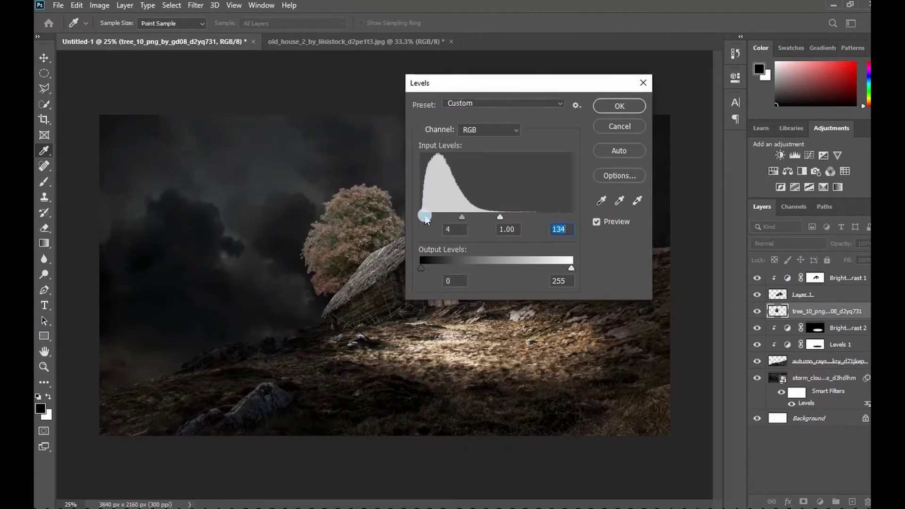
drag(425, 218, 434, 218)
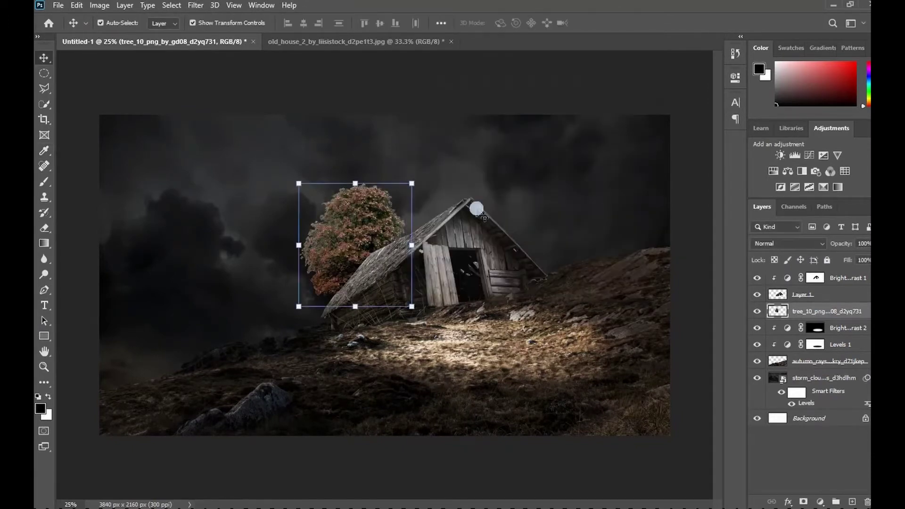
- Place the human_interest image of the man carrying a load as an embedded object above the Brightness/Contrast 1 layer
click(831, 283)
click(57, 6)
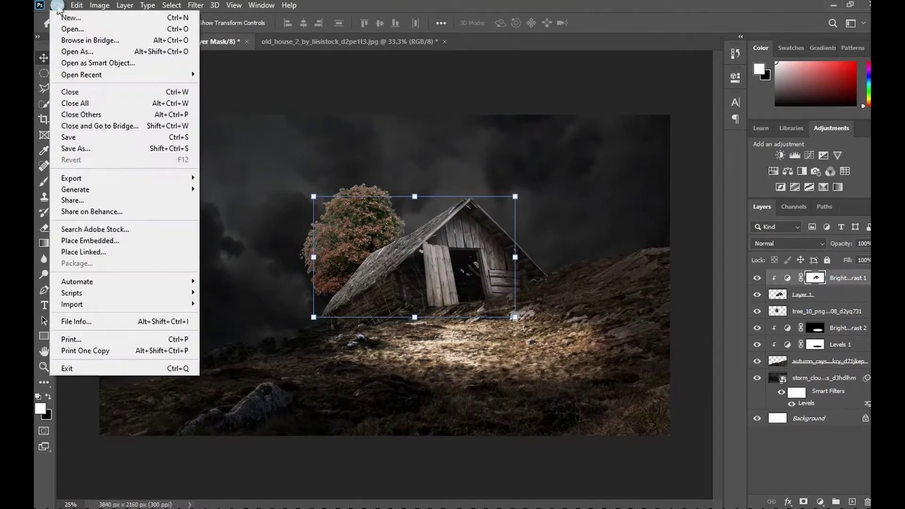
click(83, 242)
scroll(448, 212, up, 8)
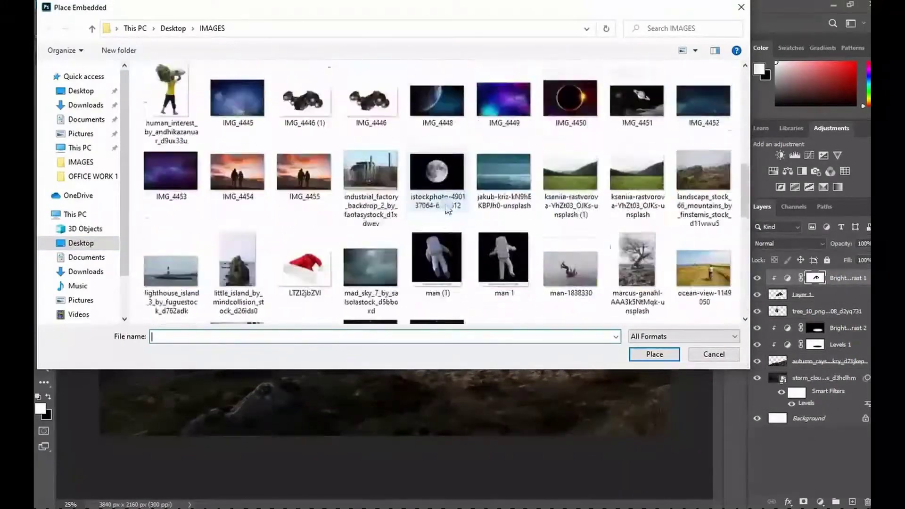
double_click(171, 275)
- Scale down the placed man and flip him horizontally
drag(486, 121, 353, 279)
right_click(333, 337)
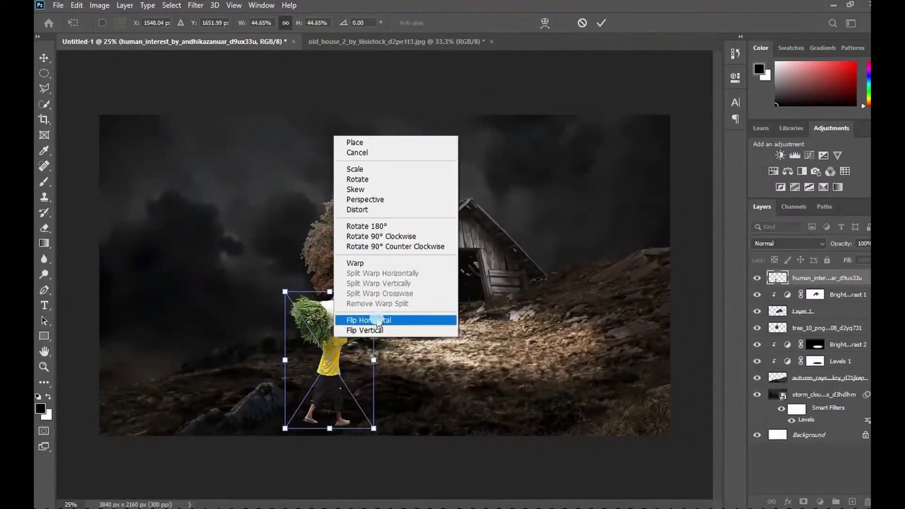
click(376, 319)
- Shrink the man further and position him on the slope beside the house's right roof edge
drag(343, 337, 529, 282)
drag(558, 237, 560, 272)
drag(536, 301, 546, 299)
drag(567, 270, 563, 277)
key(Return)
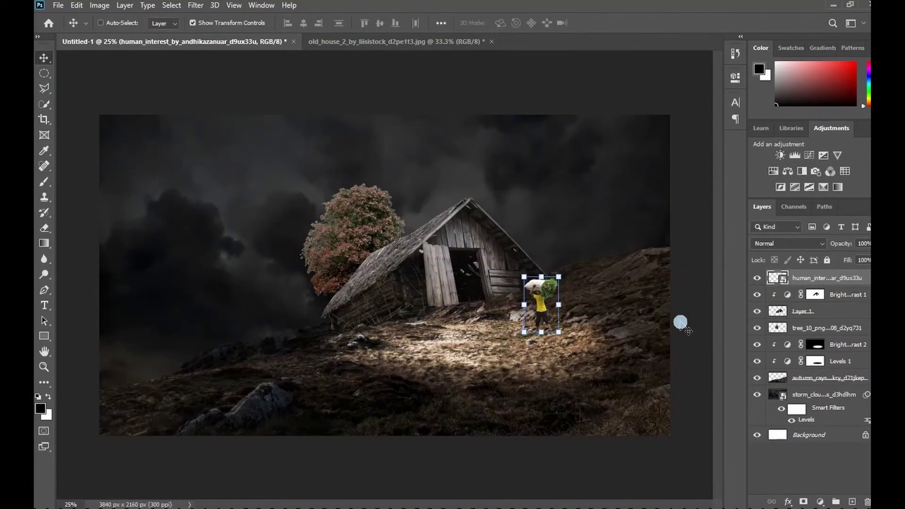
- Recolour the man with Hue/Saturation at master saturation -53 and Greens hue -75
key(ctrl+u)
drag(646, 161, 616, 163)
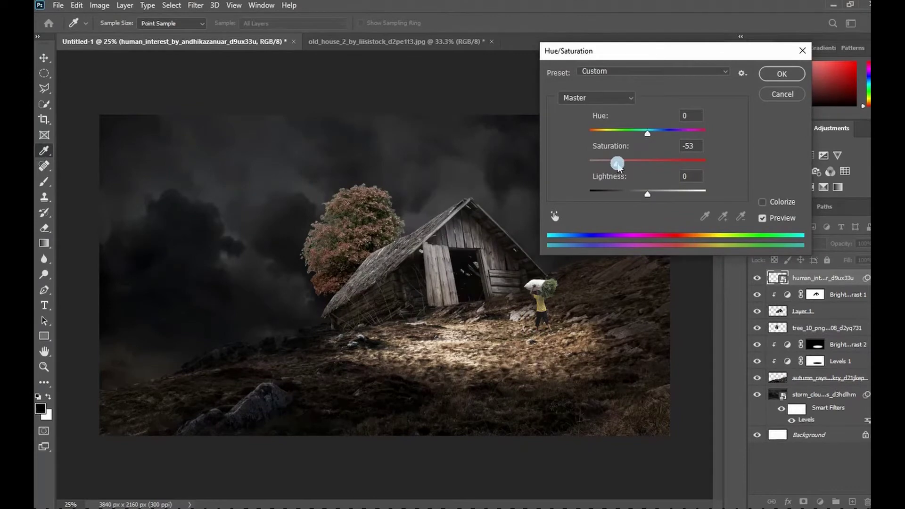
click(628, 97)
click(645, 136)
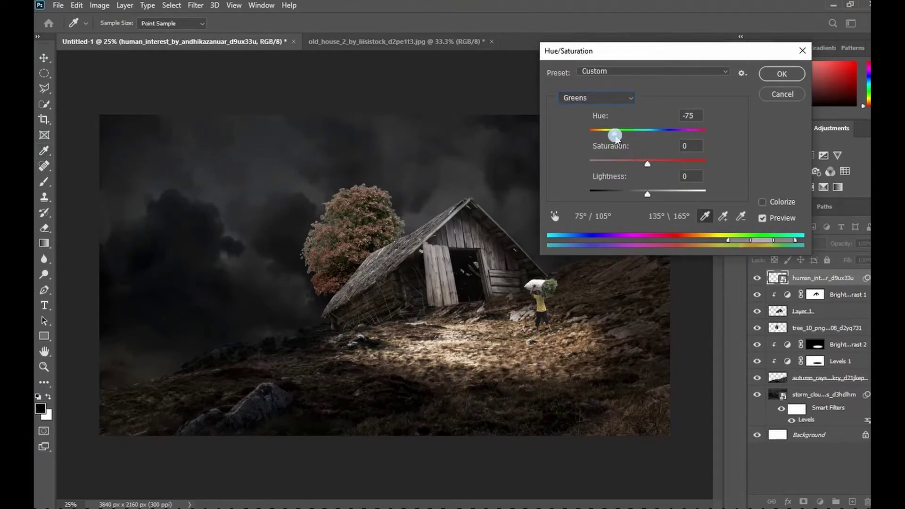
click(781, 74)
click(558, 332)
click(462, 206)
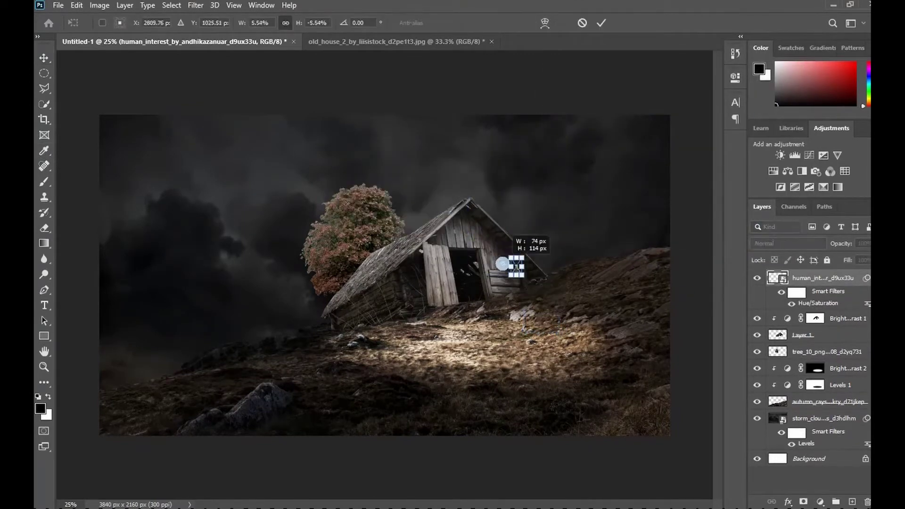
key(ctrl+z)
key(Escape)
- Enlarge the man slightly and apply the transform
click(523, 278)
click(462, 206)
mouse_move(523, 277)
mouse_down()
mouse_move(504, 248)
mouse_move(521, 272)
mouse_up()
click(600, 23)
click(600, 137)
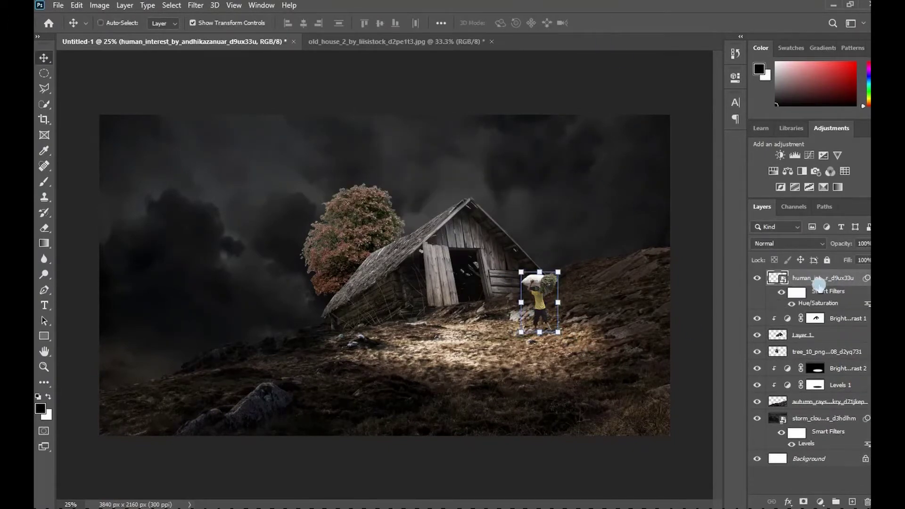
- Increase the man's contrast with Levels by setting the white input to 186 and raising the black input
key(ctrl+l)
drag(493, 218, 461, 210)
drag(366, 210, 361, 213)
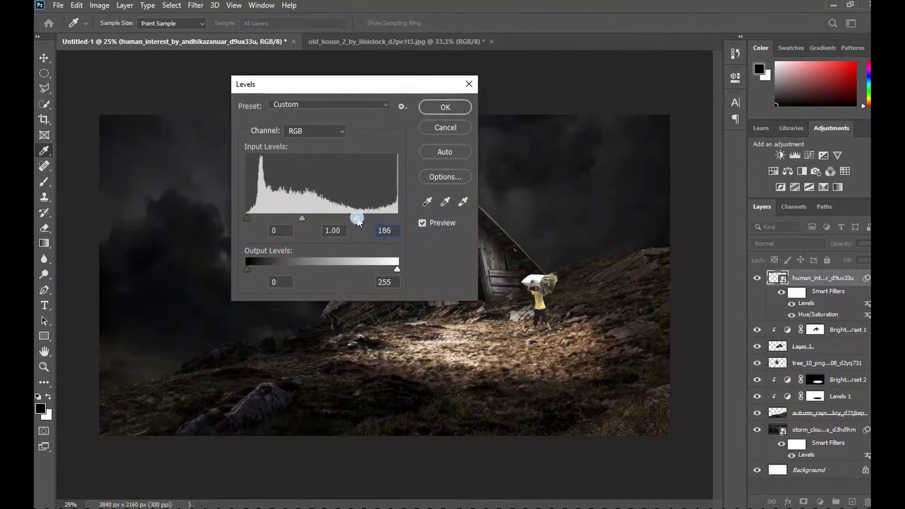
drag(247, 218, 265, 221)
click(445, 107)
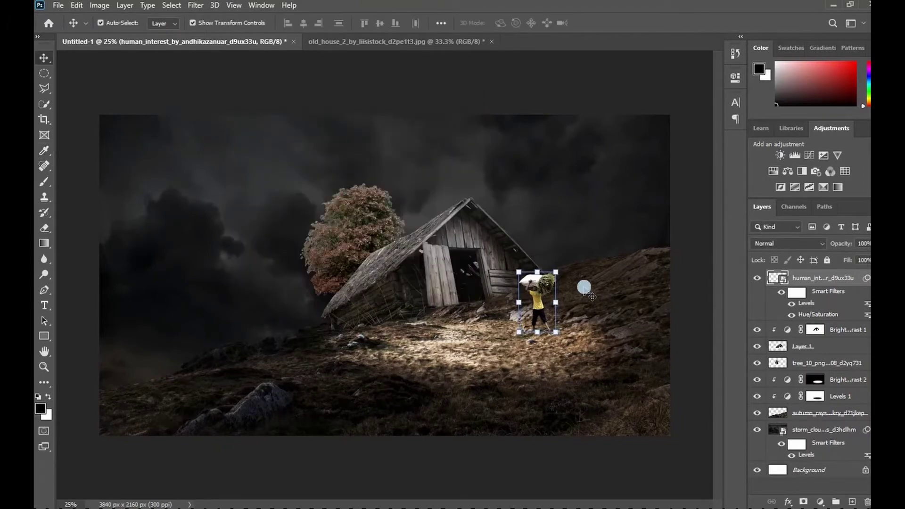
- Shift the man slightly to the right and turn off the transform controls
drag(540, 300, 548, 304)
click(595, 254)
click(485, 90)
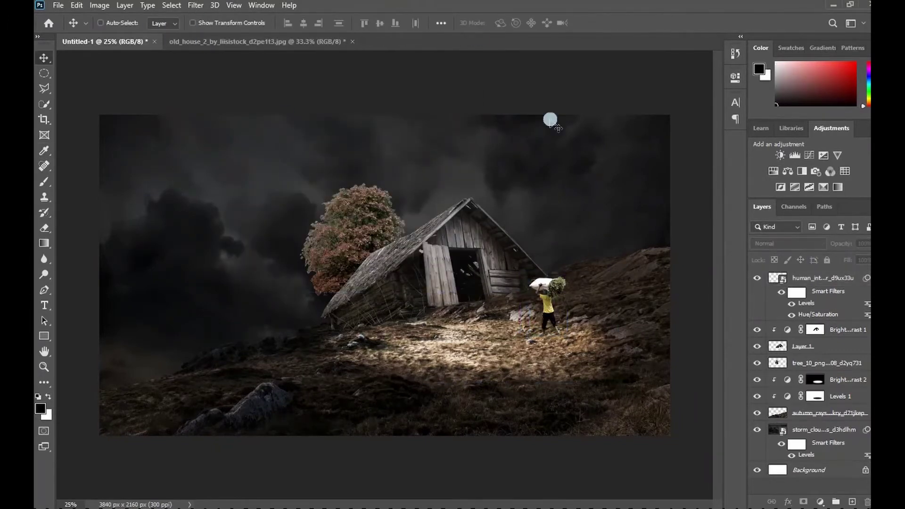
- Create a new empty layer between the man and the Brightness/Contrast 1 layer
click(44, 182)
key(v)
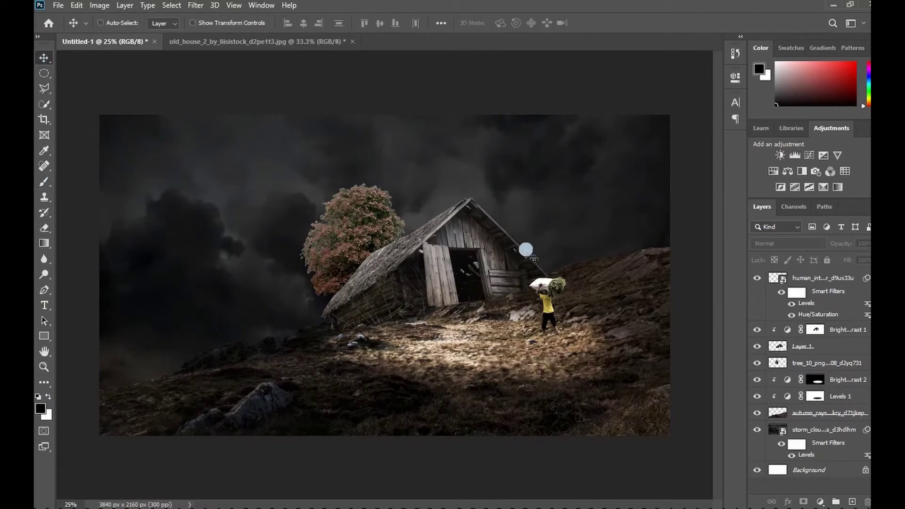
click(808, 278)
click(835, 330)
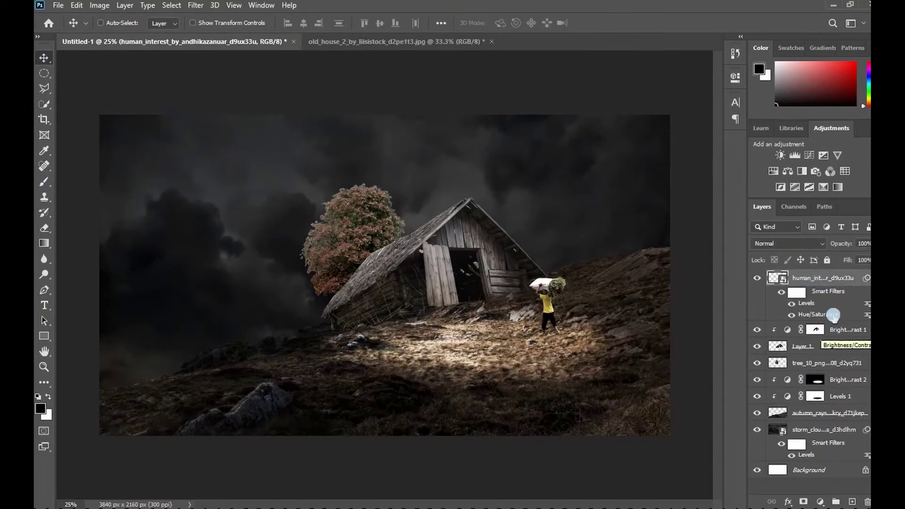
key(ctrl+shift+alt+n)
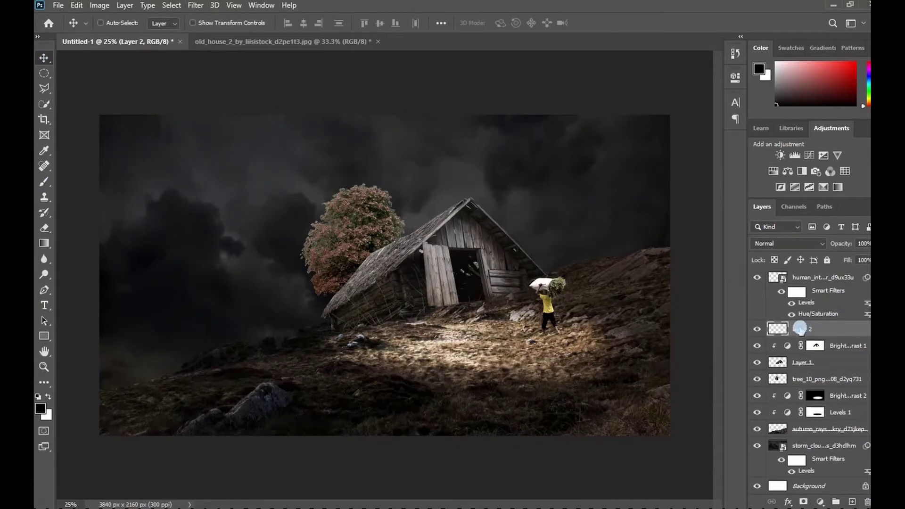
- Paint a soft black shadow around the man's feet with a small brush at 38% hardness and 23% opacity
click(45, 182)
click(118, 24)
mouse_move(118, 86)
mouse_down()
mouse_move(100, 91)
mouse_move(127, 88)
mouse_up()
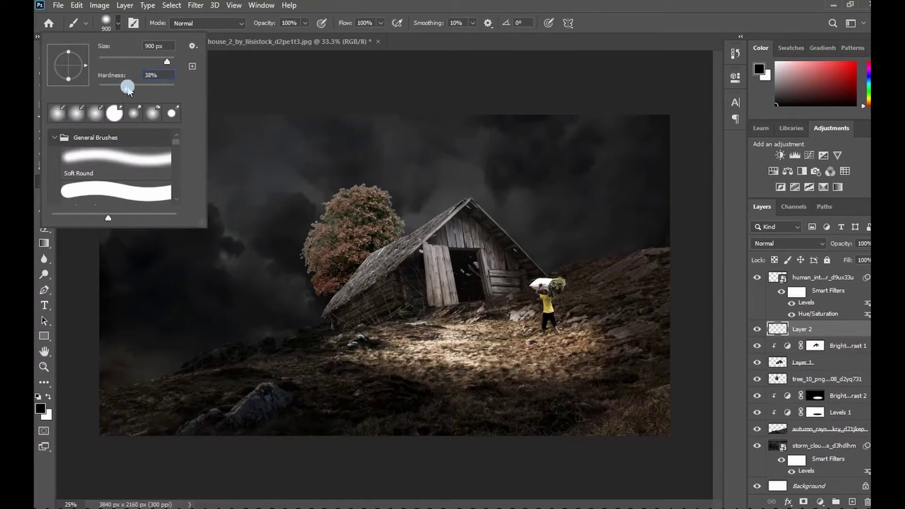
click(305, 23)
drag(309, 36, 282, 39)
key(ctrl+plus)
drag(526, 504, 579, 504)
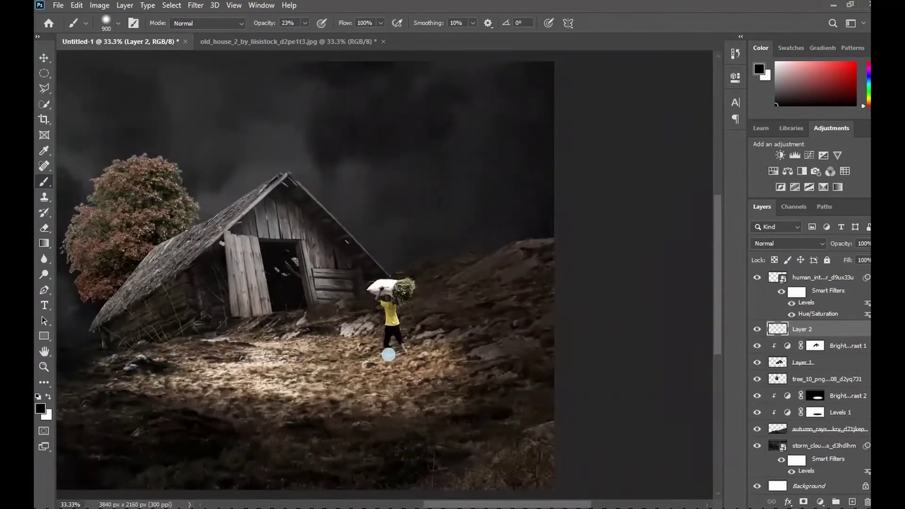
click(390, 352)
key(ctrl+z)
mouse_move(412, 360)
mouse_down()
mouse_move(422, 350)
mouse_move(382, 353)
mouse_move(418, 351)
mouse_up()
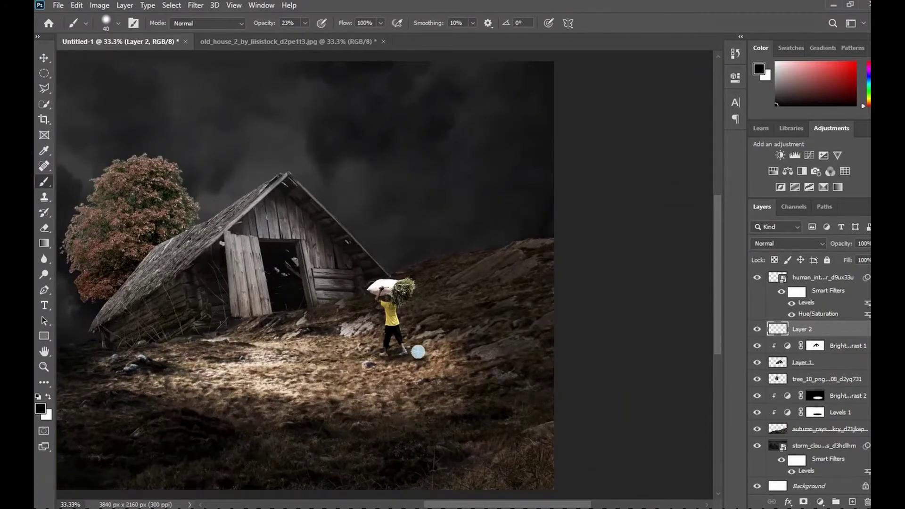
- Set the shadow layer's opacity to 86%
key(ctrl+minus)
drag(877, 244, 869, 257)
key(v)
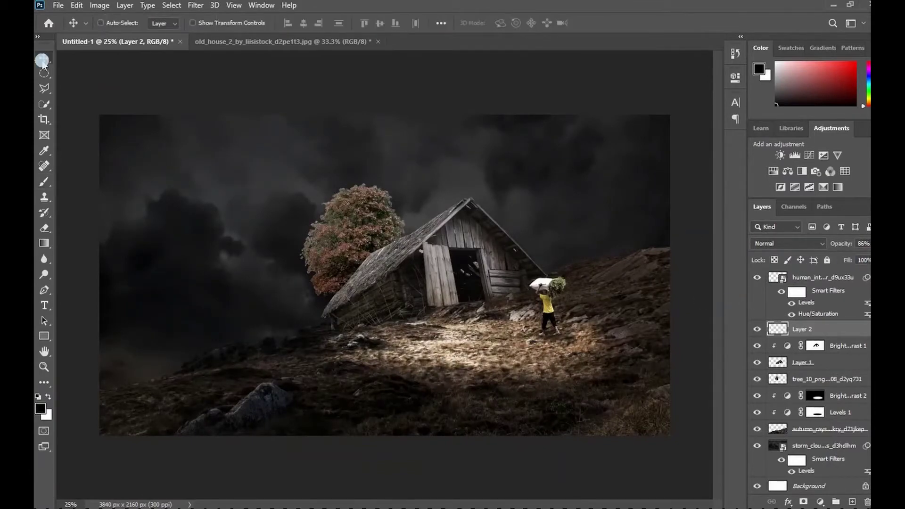
- Move the house left and slightly down along the hillside
ctrl+click(464, 238)
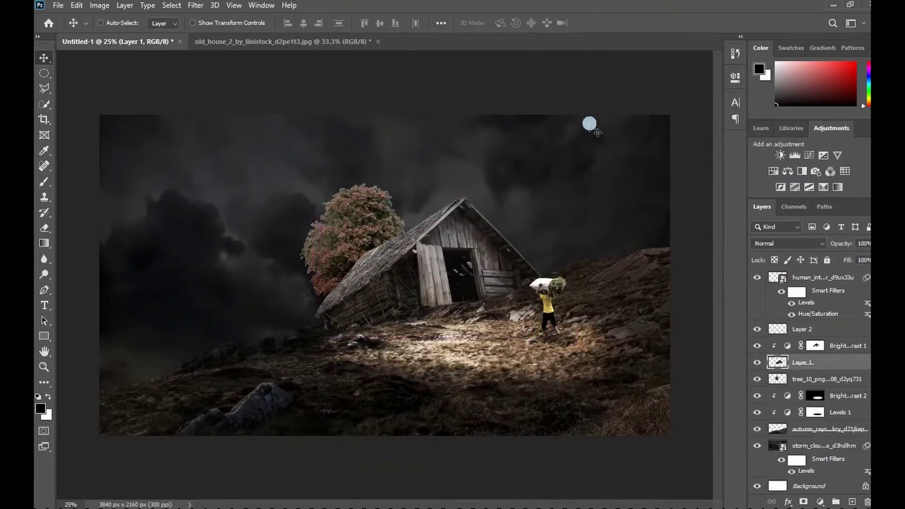
drag(452, 242, 429, 253)
key(shift+Left)
key(shift+Left)
key(shift+Left)
- Shift the tree left behind the house's roof and move the man left to stay beside the house
click(806, 378)
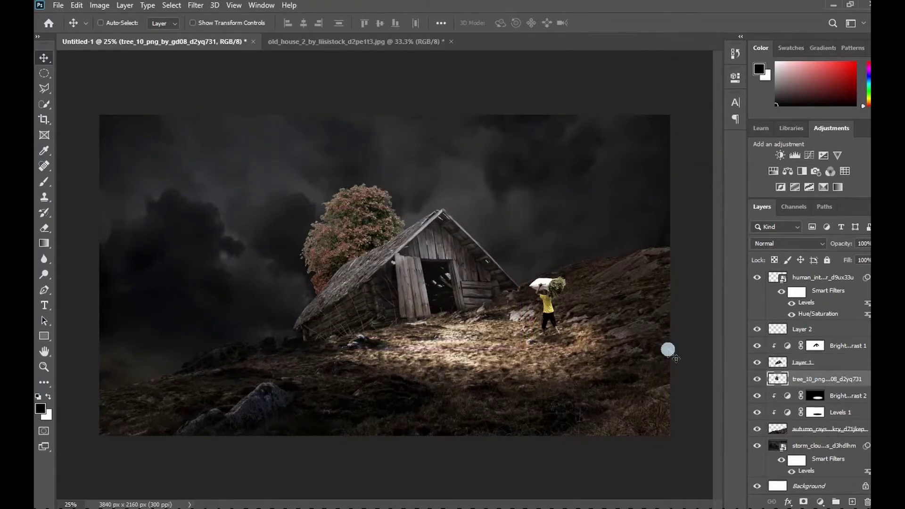
drag(367, 234, 339, 234)
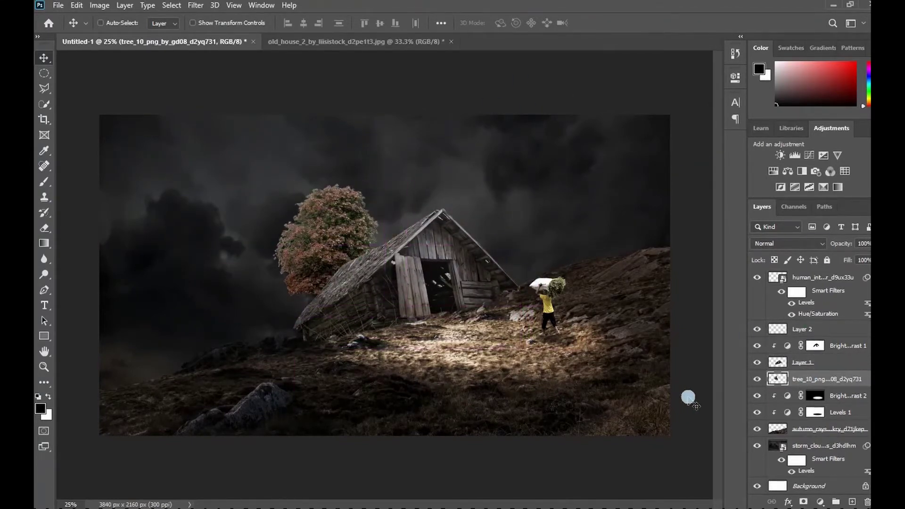
drag(543, 310, 527, 334)
click(820, 332)
- Add a gradient fill layer above the man's layer and open its gradient for editing
click(832, 281)
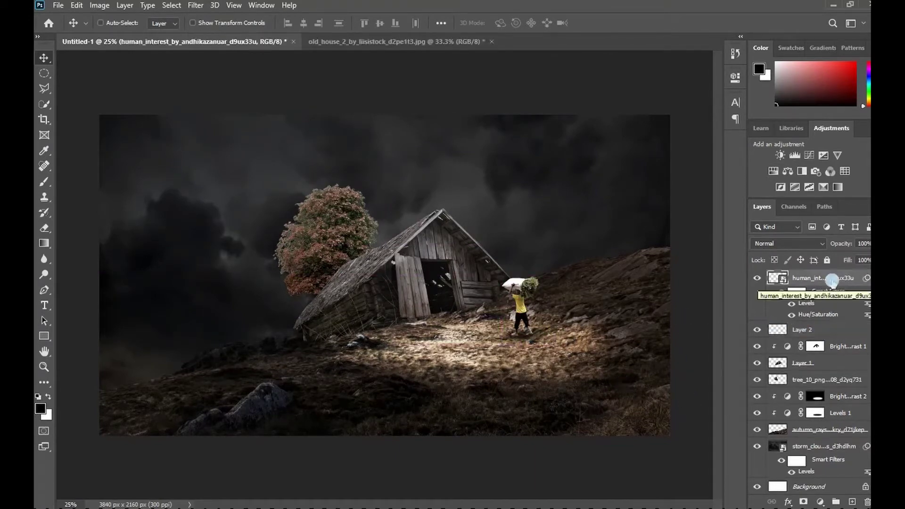
click(819, 502)
click(820, 300)
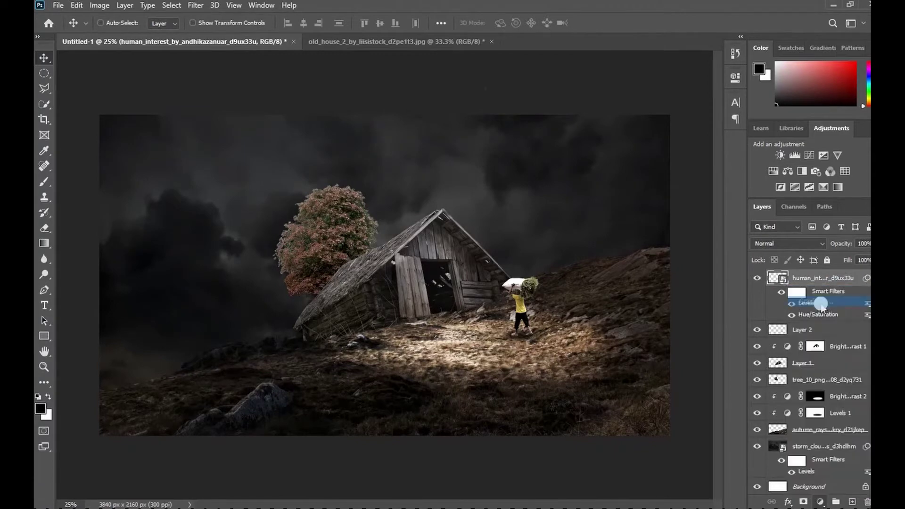
click(558, 121)
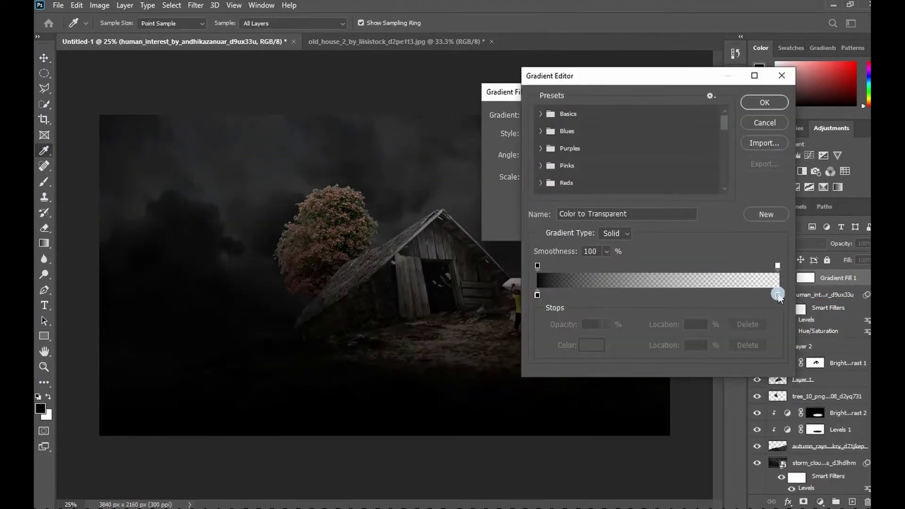
click(777, 267)
double_click(778, 295)
click(555, 291)
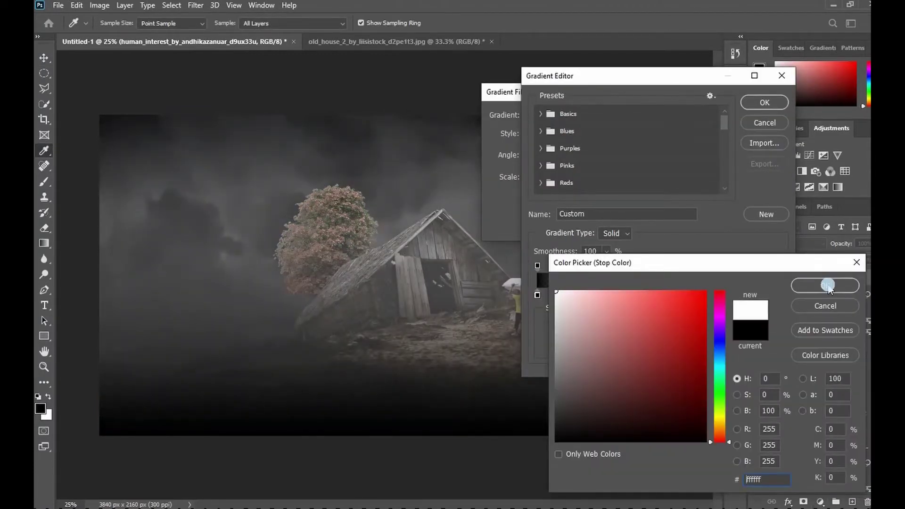
click(856, 263)
click(744, 345)
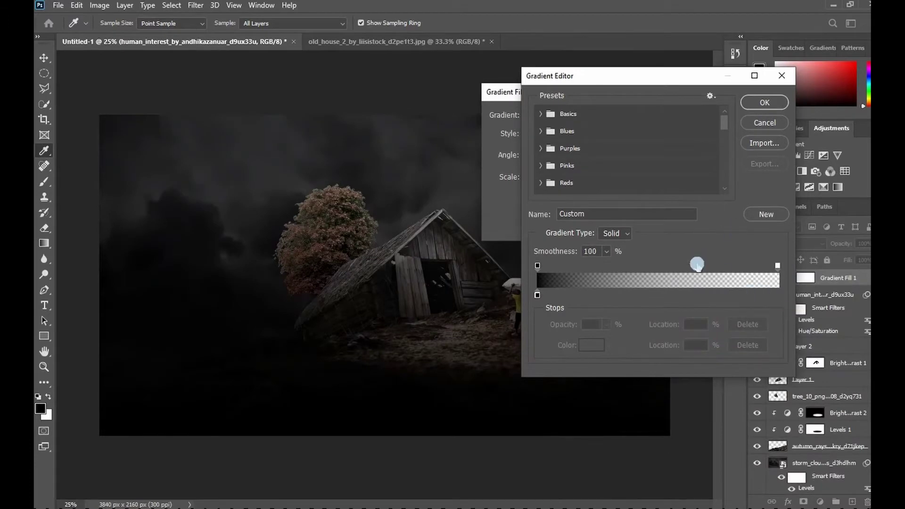
- Recolour the gradient's opaque end white so it fades from white to transparent
double_click(538, 295)
click(766, 283)
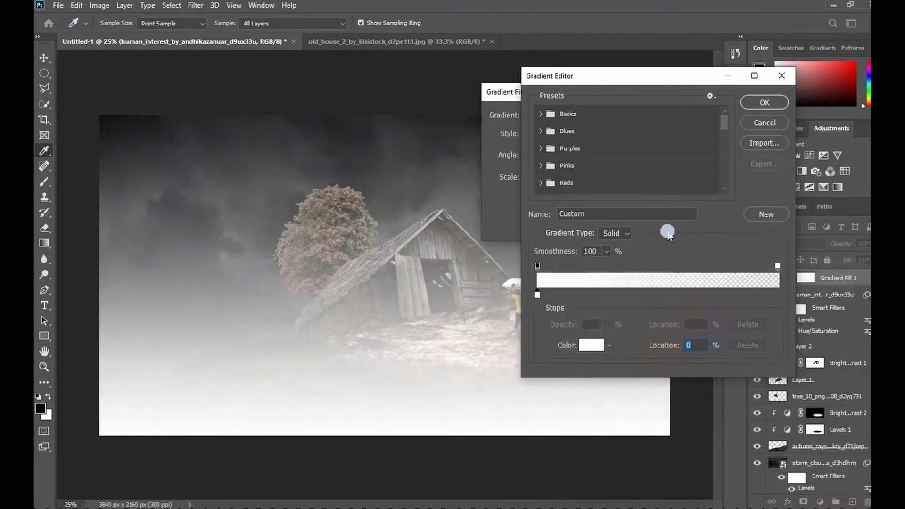
click(764, 102)
- Set the gradient fill to Radial style with 120% scale and an angle of 31°, and apply it
click(563, 135)
click(543, 155)
click(540, 153)
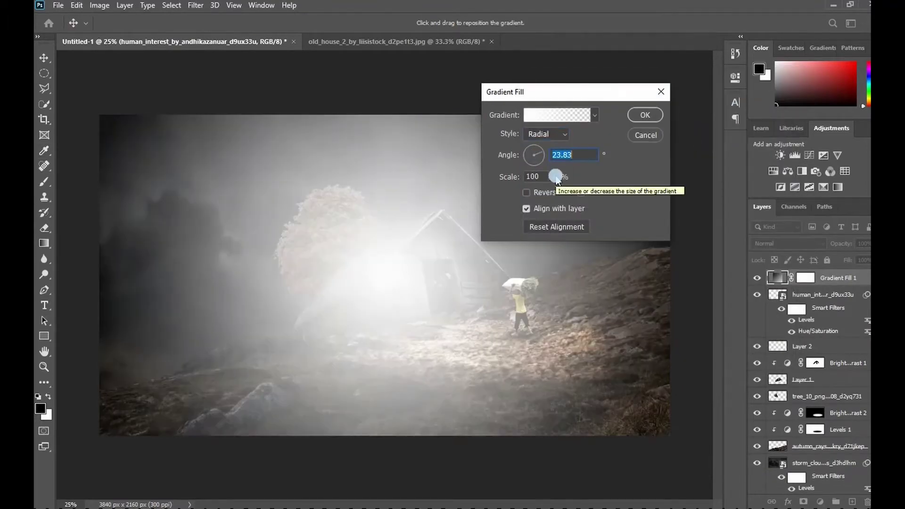
click(555, 177)
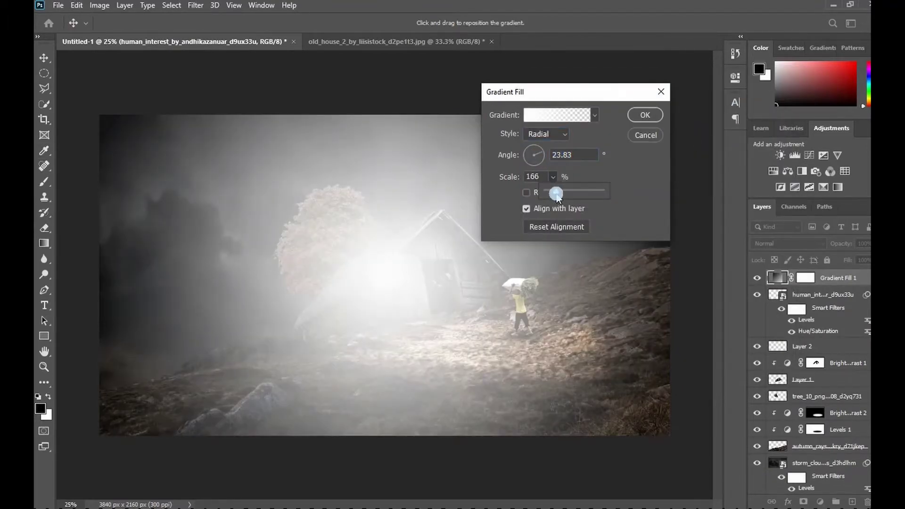
drag(558, 198, 542, 191)
double_click(560, 155)
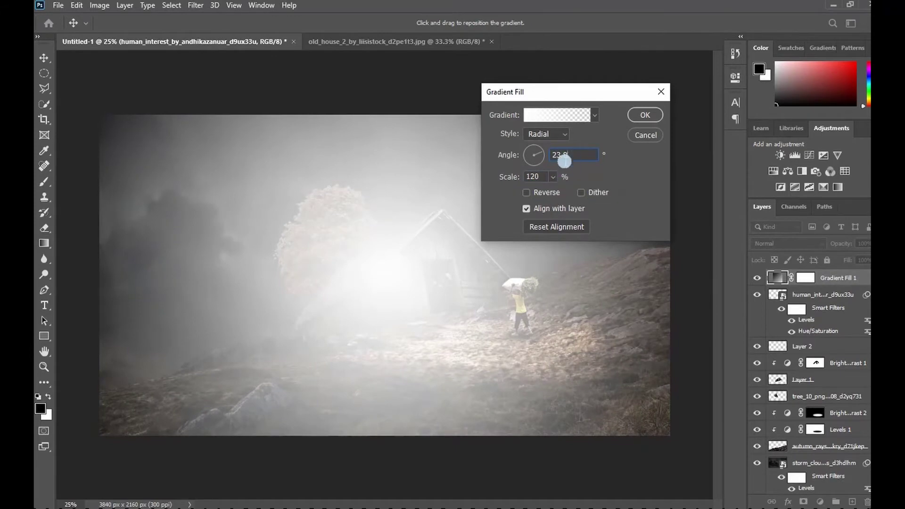
text(31)
click(645, 114)
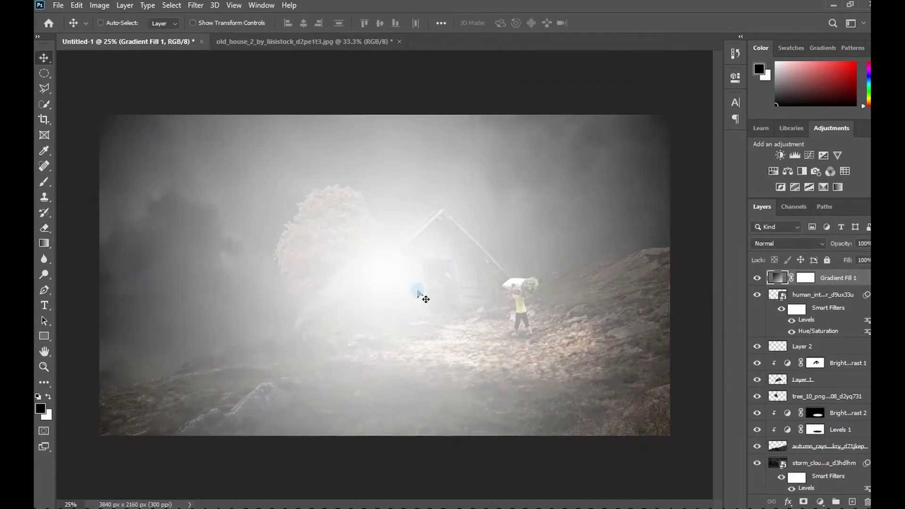
- Reposition the radial glow's centre upward into the sky above the house
double_click(777, 277)
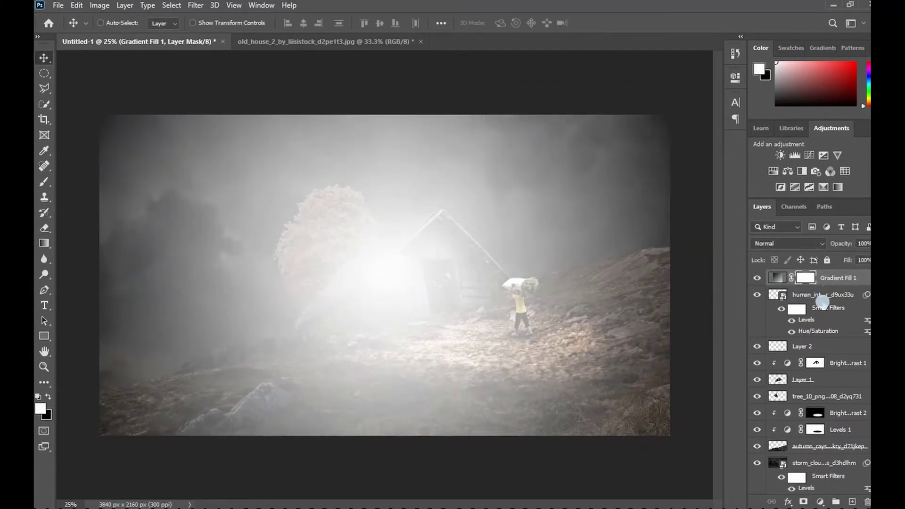
drag(422, 232, 442, 136)
click(644, 114)
- Set the gradient layer's blend mode to Vivid Light and move its glow up to the canvas's top edge
click(800, 244)
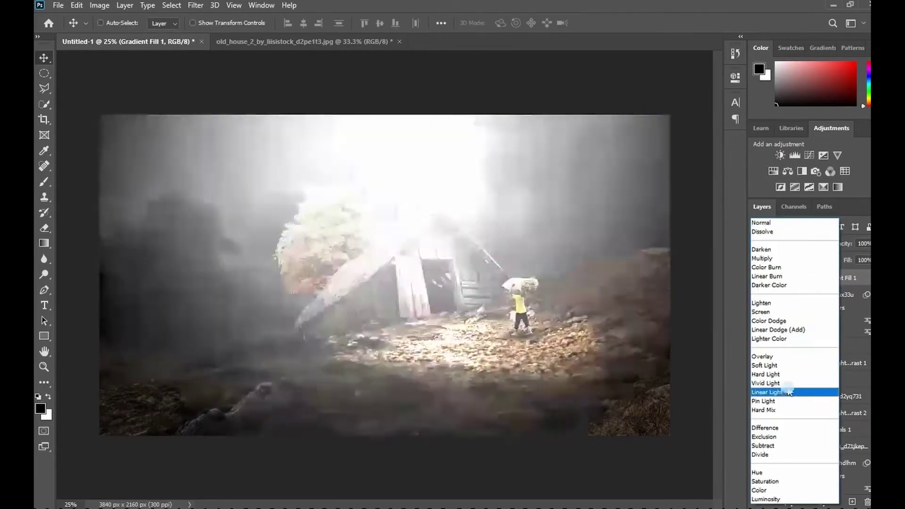
click(788, 385)
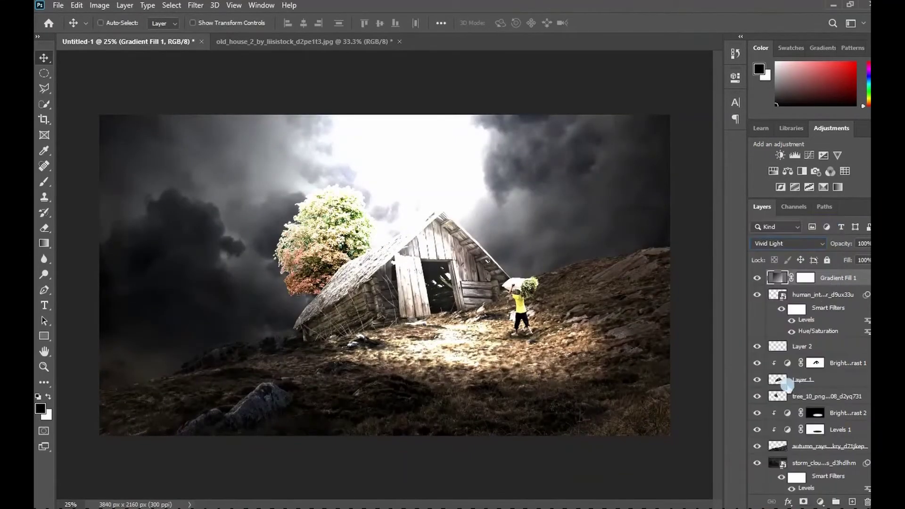
double_click(777, 278)
drag(449, 189, 445, 135)
click(645, 115)
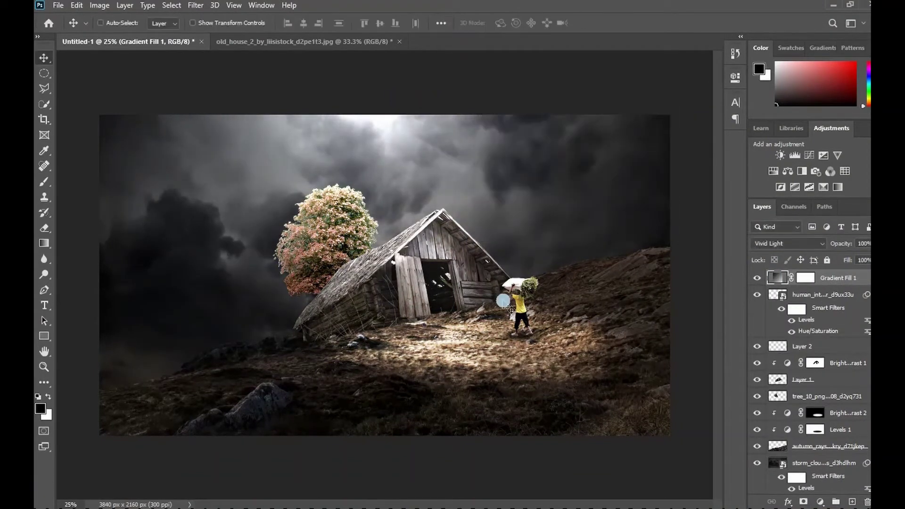
- Add a Gradient Map adjustment layer above the gradient fill and set its blend mode to Overlay
click(819, 501)
click(823, 486)
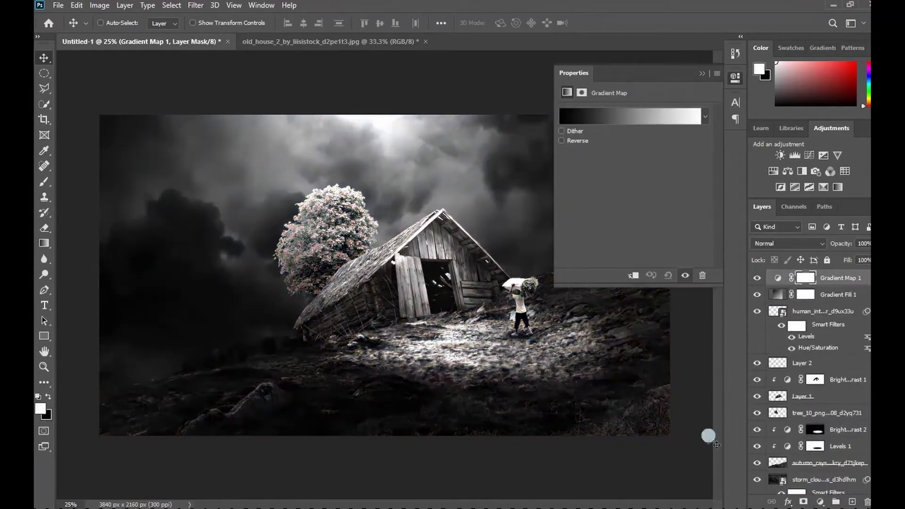
click(612, 117)
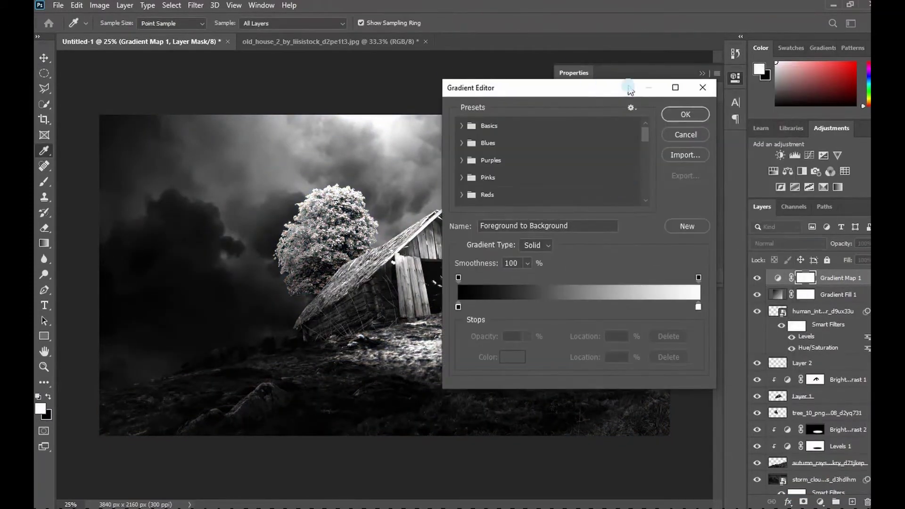
click(702, 88)
click(650, 117)
click(700, 90)
click(810, 244)
click(784, 356)
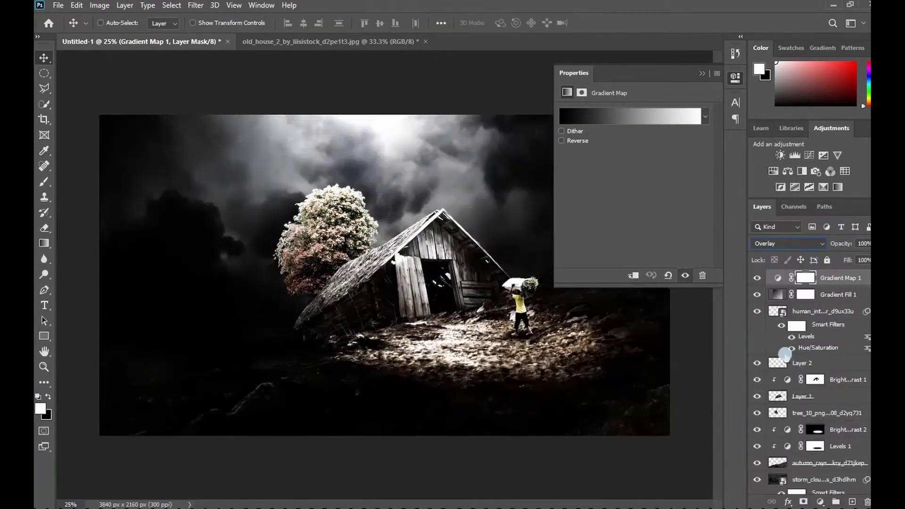
- Change the gradient map's black stop to mid grey 6e6e6e
click(646, 119)
double_click(457, 307)
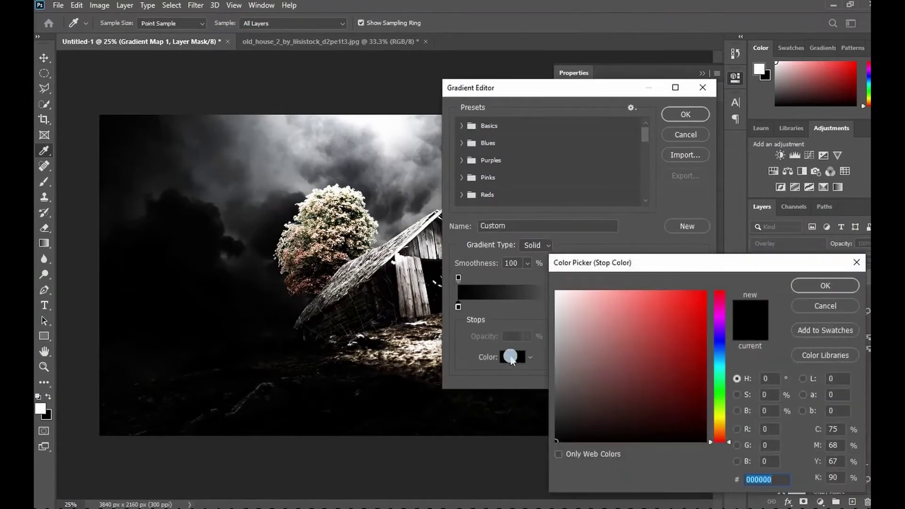
drag(656, 412, 556, 380)
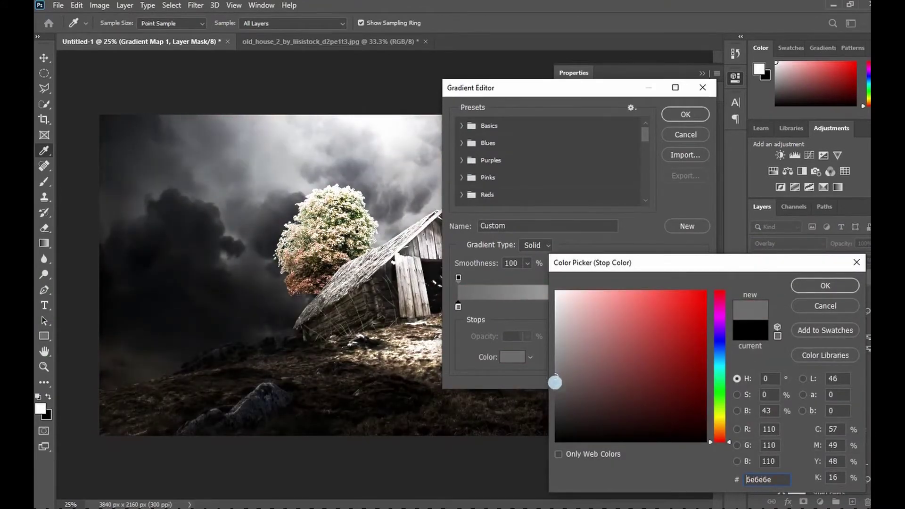
key(Return)
- Change the gradient map's white stop to a muted pale yellow and apply the gradient
double_click(699, 307)
drag(720, 425, 722, 420)
mouse_move(609, 351)
mouse_down()
mouse_move(599, 328)
mouse_move(594, 345)
mouse_move(583, 346)
mouse_move(595, 341)
mouse_up()
click(718, 418)
key(Return)
click(677, 115)
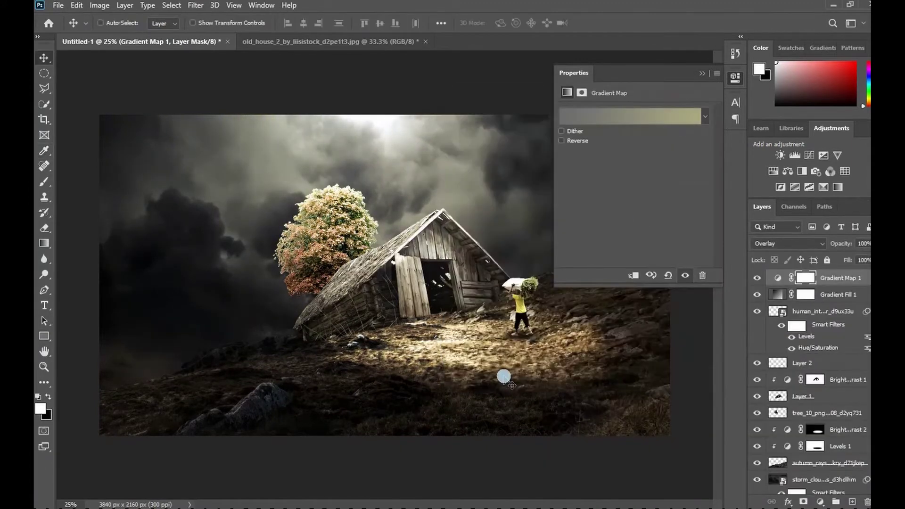
click(510, 375)
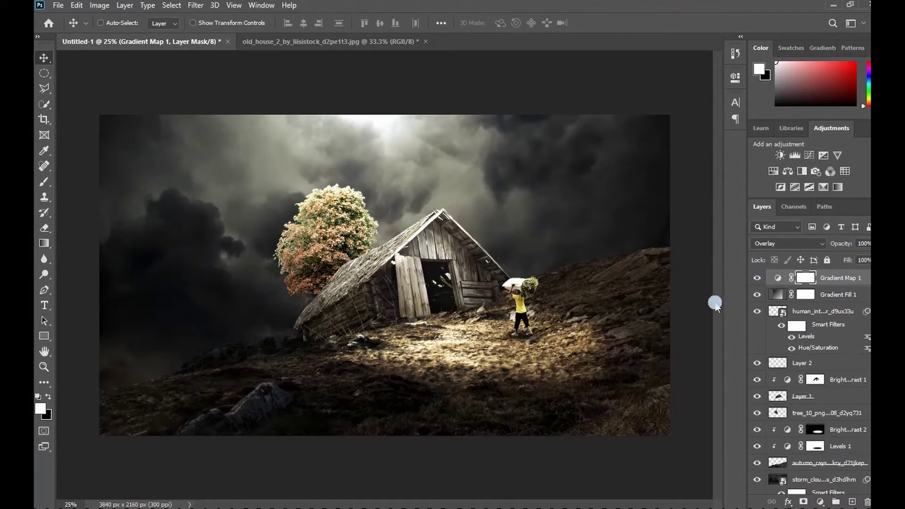
- Shift the radial glow of Gradient Fill 1 slightly higher and further right in the sky
double_click(777, 295)
drag(408, 137, 420, 123)
click(644, 115)
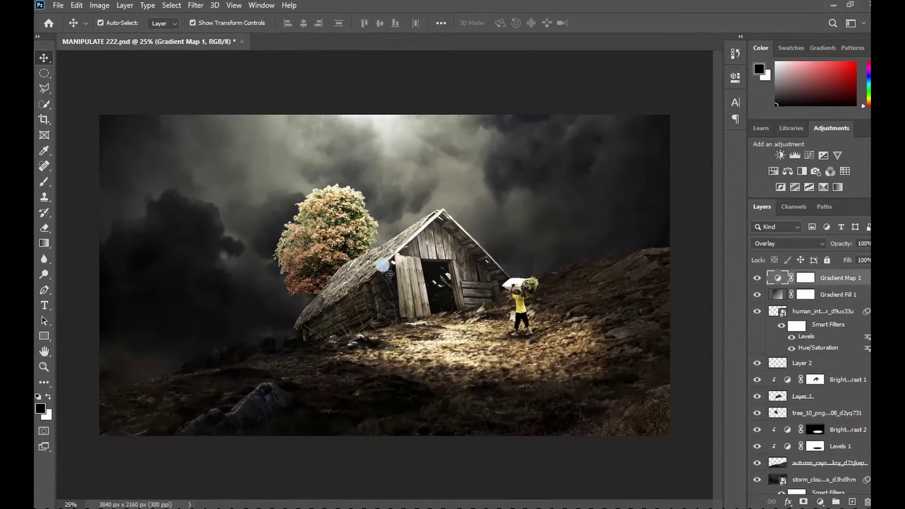
- Place the horse-drawn cart PNG as an embedded image above Gradient Fill 1, scaled to 44.31%
click(838, 294)
click(58, 6)
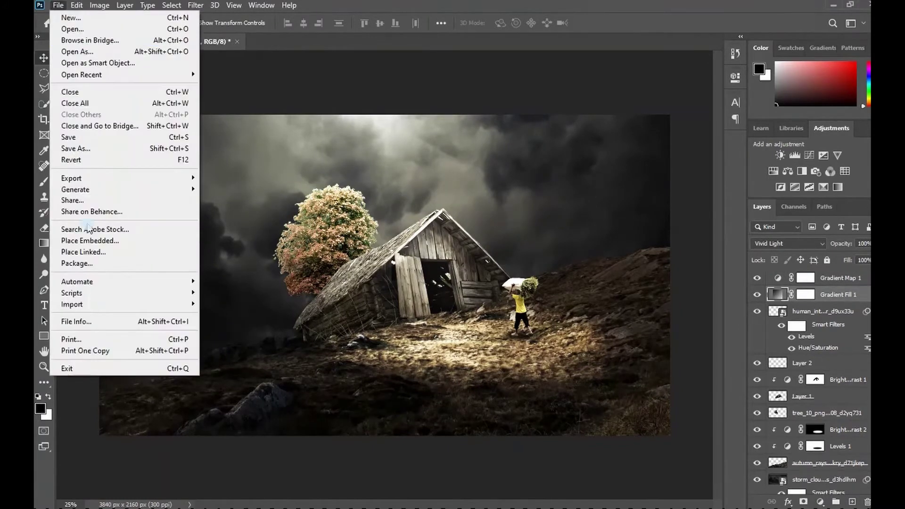
click(90, 241)
double_click(190, 200)
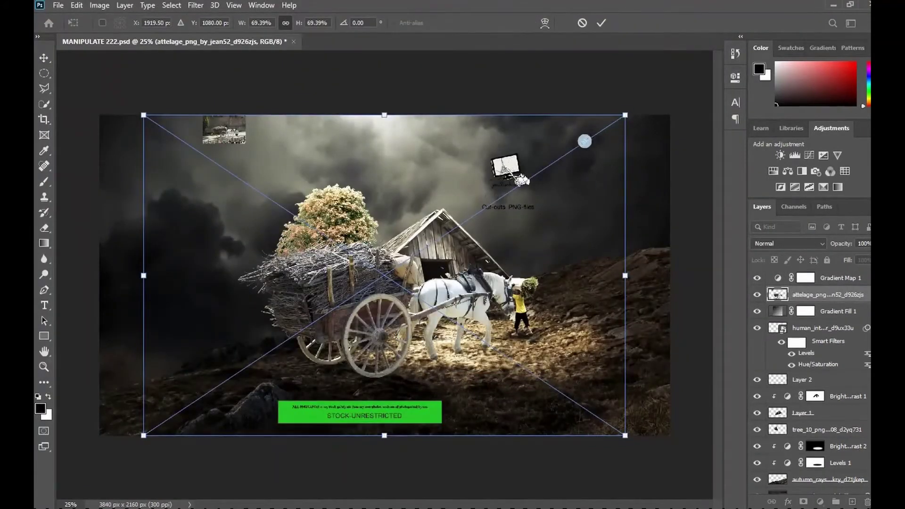
drag(618, 120, 443, 234)
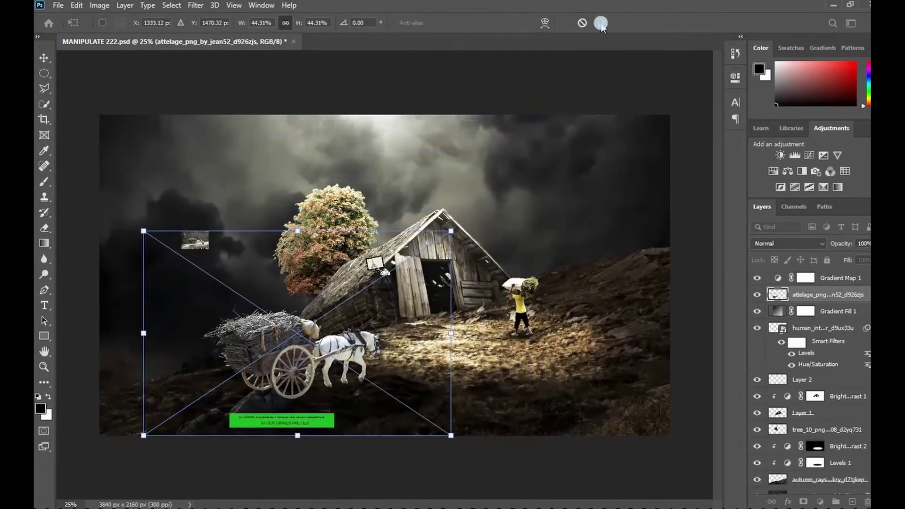
click(601, 22)
- Position the cart in the foreground below the house at 42.02% scale and move its layer above Gradient Map 1
drag(371, 260, 517, 285)
click(540, 256)
mouse_move(589, 258)
mouse_down()
mouse_move(574, 273)
mouse_move(579, 266)
mouse_up()
click(600, 22)
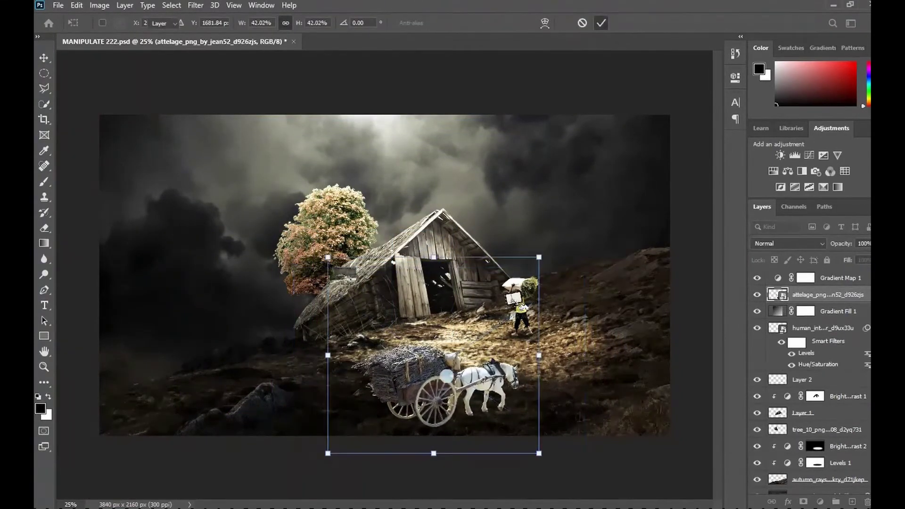
mouse_move(436, 381)
mouse_down()
mouse_move(457, 376)
mouse_move(444, 380)
mouse_up()
click(537, 84)
drag(834, 295, 838, 272)
- Erase the cart image's leftover thumbnail picture over the house roof
key(e)
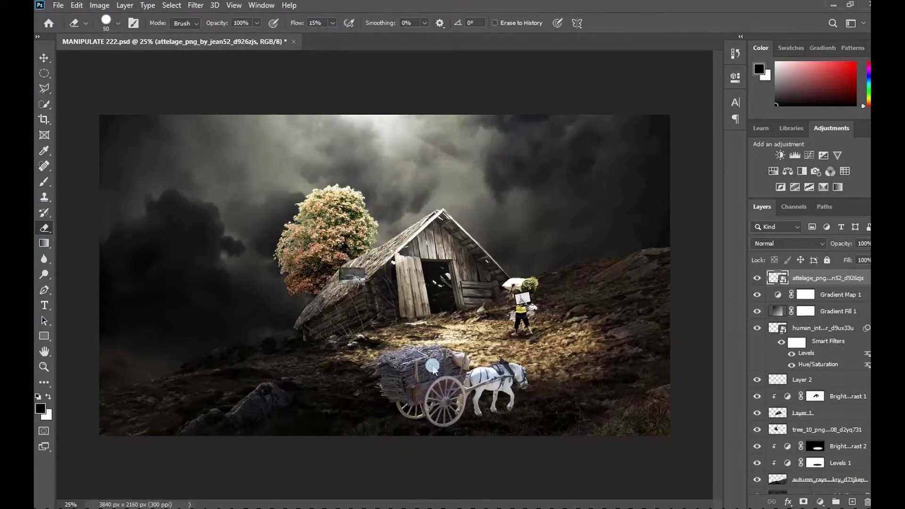
scroll(370, 273, up, 3)
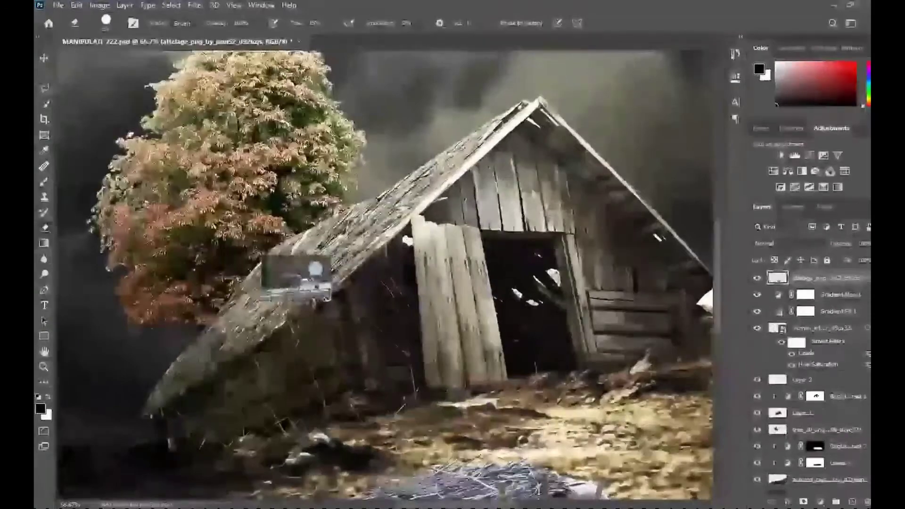
drag(328, 289, 273, 283)
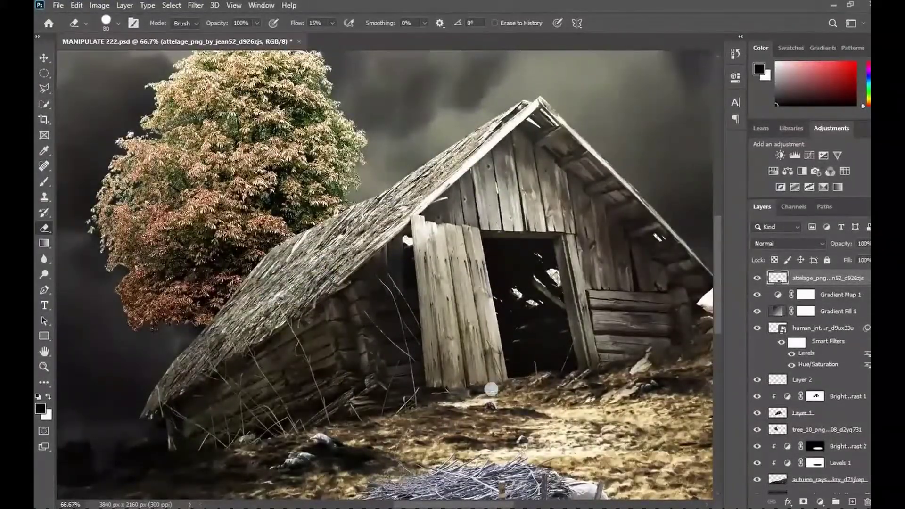
key(ctrl+minus)
key(ctrl+minus)
key(bracketright)
key(bracketright)
key(bracketright)
- Shift the cart up to erase the green stock label beneath it, return it to the foreground and enlarge it slightly
click(42, 57)
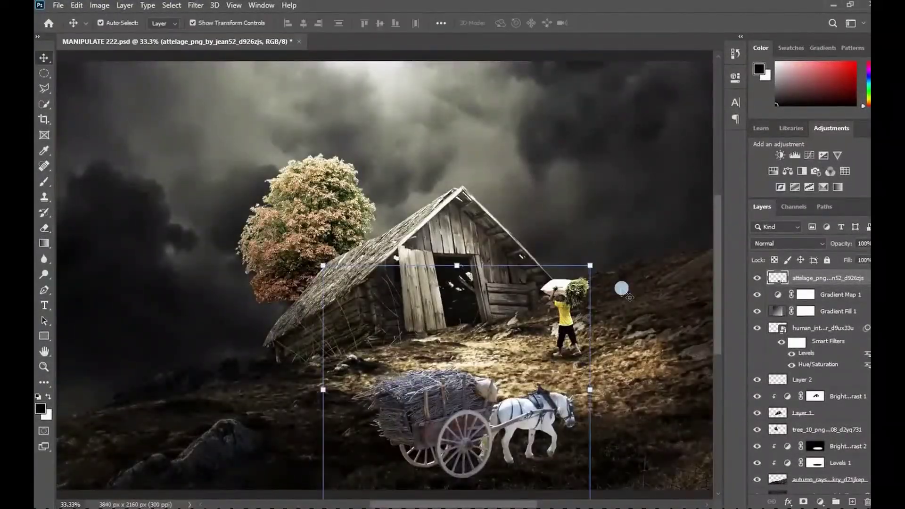
drag(404, 439, 404, 337)
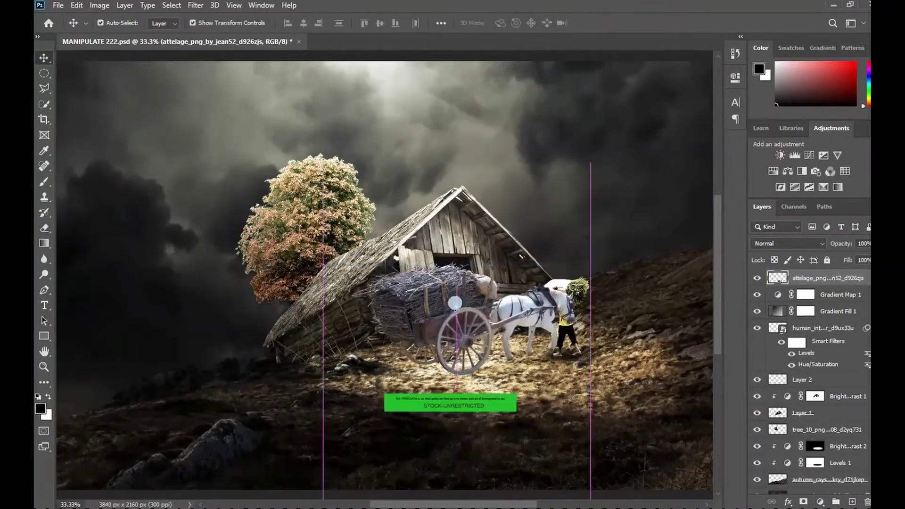
key(e)
key(bracketright)
mouse_move(513, 403)
mouse_down()
mouse_move(414, 406)
mouse_move(442, 405)
mouse_move(439, 505)
mouse_up()
key(v)
key(ctrl+minus)
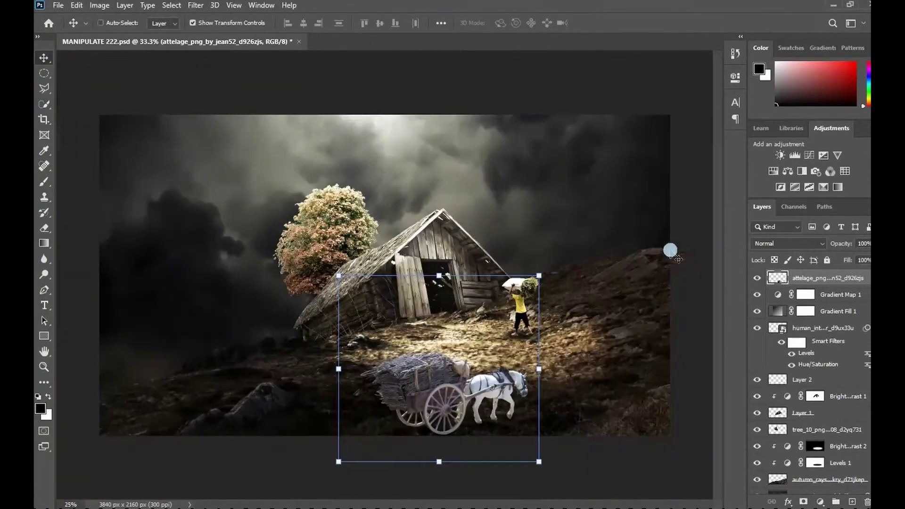
drag(538, 275, 541, 273)
key(Return)
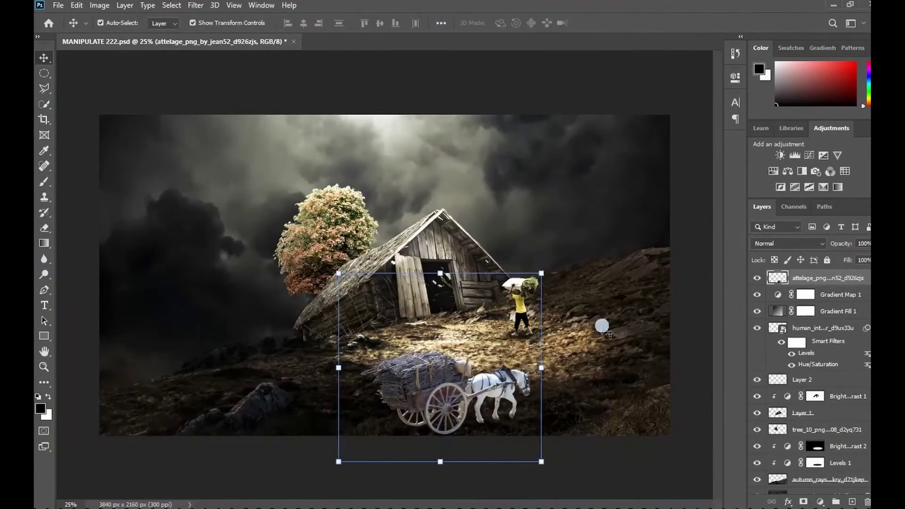
- Warm the cart layer with Color Balance, shifting its midtones toward red and its shadows toward yellow
key(ctrl+b)
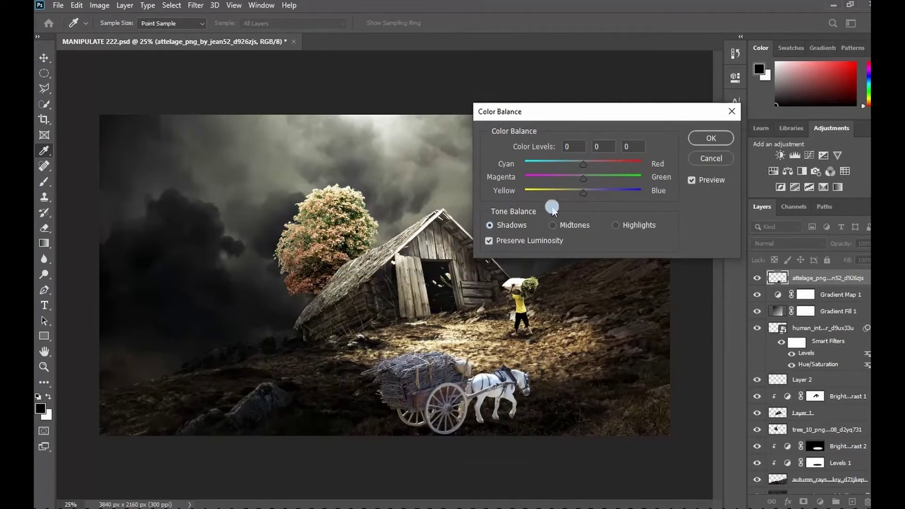
click(554, 225)
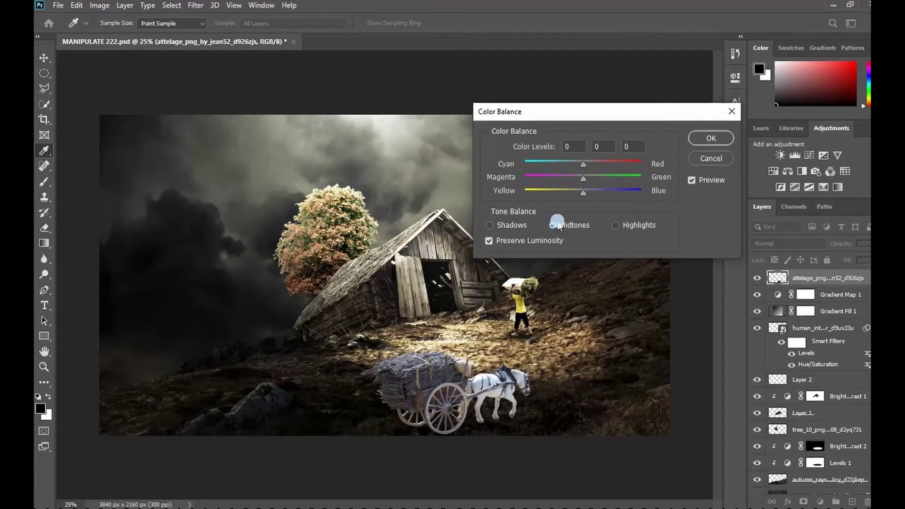
drag(583, 164, 591, 164)
click(616, 226)
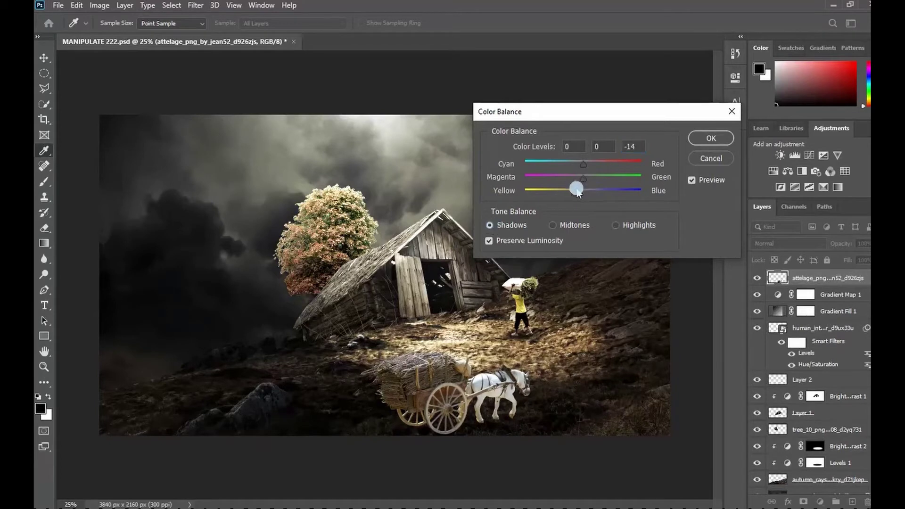
drag(583, 193, 568, 201)
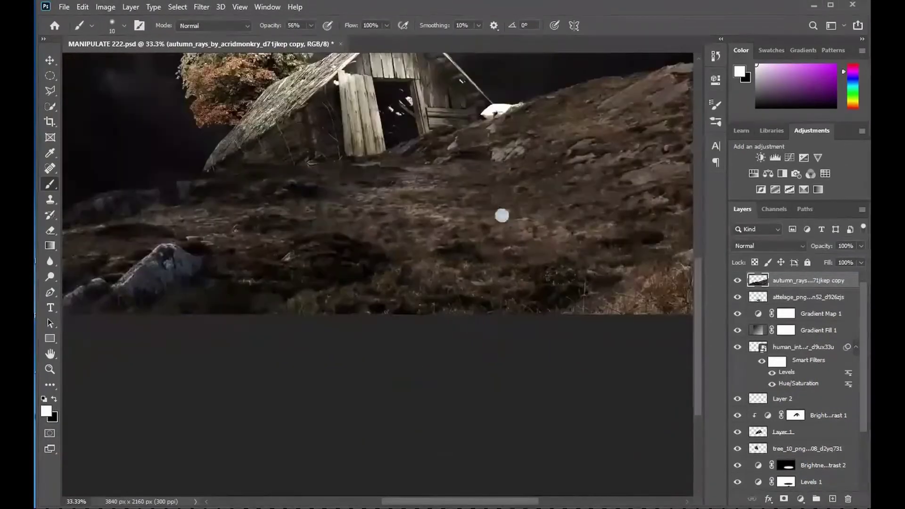
- Enlarge the copied hillside layer to 127.97% and shift it up and left over the cart
key(v)
key(ctrl+minus)
key(ctrl+minus)
drag(188, 387, 83, 424)
key(ctrl+plus)
key(ctrl+plus)
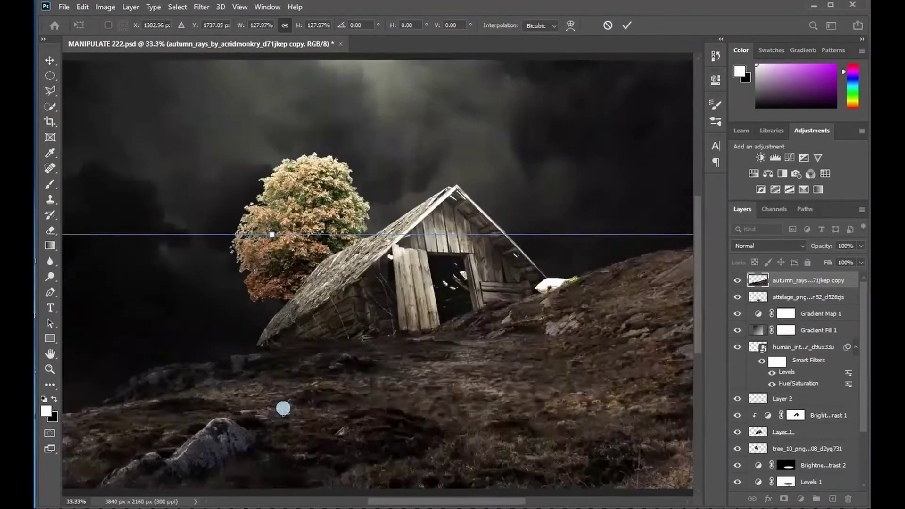
drag(481, 462, 440, 414)
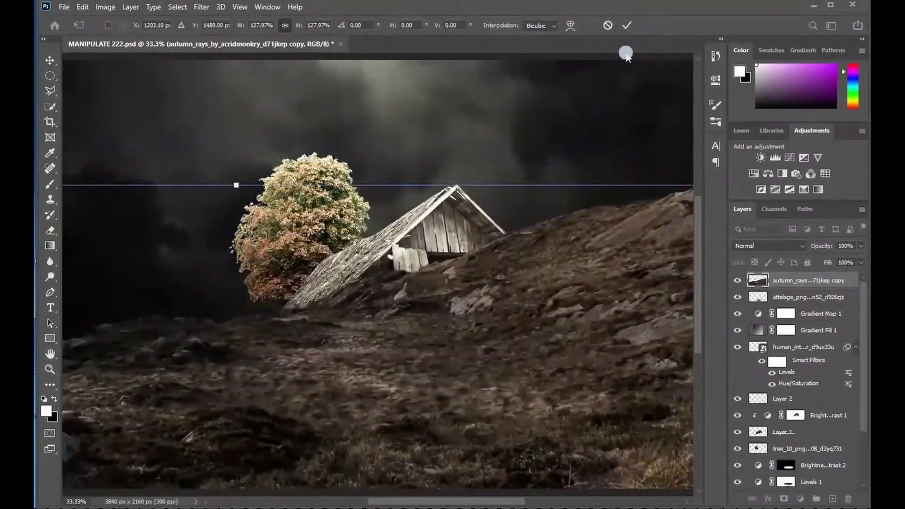
click(626, 25)
- Hide the hillside copy with an inverted black layer mask and ready a white brush at 100% opacity
click(784, 498)
key(ctrl+i)
scroll(377, 271, down, 1)
key(ctrl+plus)
scroll(378, 271, down, 3)
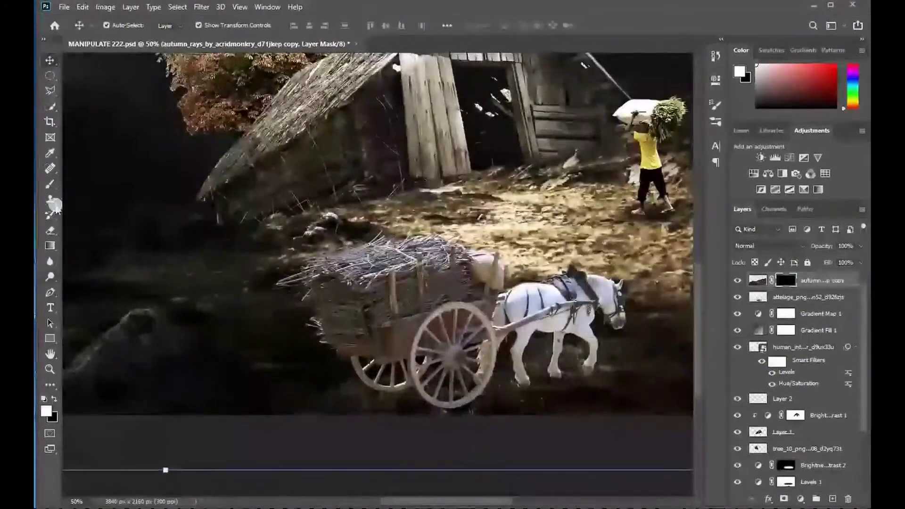
click(50, 184)
key(0)
key(ctrl+plus)
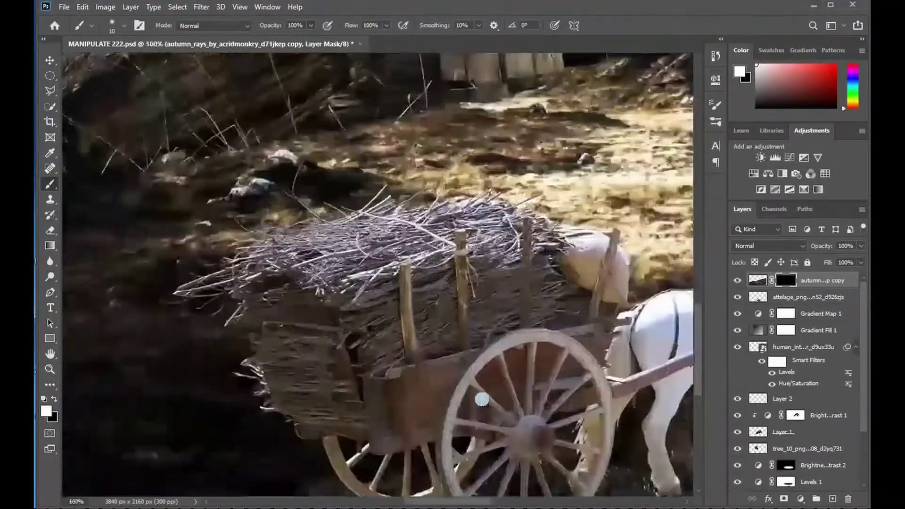
scroll(518, 431, down, 2)
mouse_move(591, 416)
mouse_down()
mouse_move(550, 411)
mouse_move(651, 355)
mouse_move(548, 441)
mouse_up()
key(ctrl+z)
key(ctrl+z)
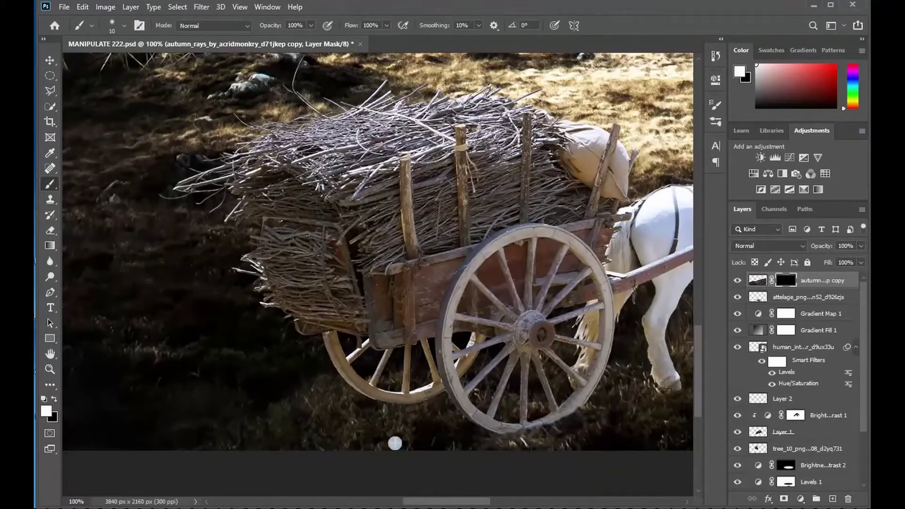
- Lower the brush opacity to 62% for mask work around the horse's hooves and the cart wheels
scroll(471, 419, up, 1)
scroll(543, 470, right, 8)
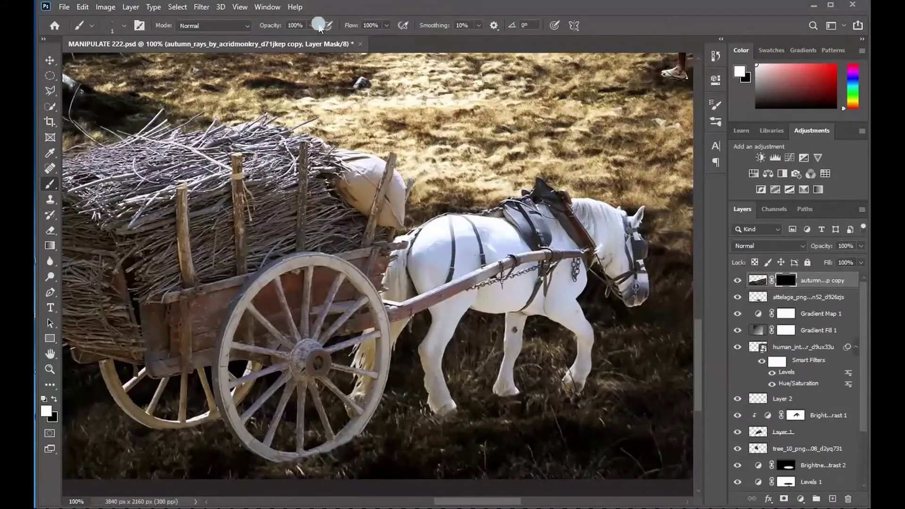
click(311, 25)
drag(314, 41, 291, 41)
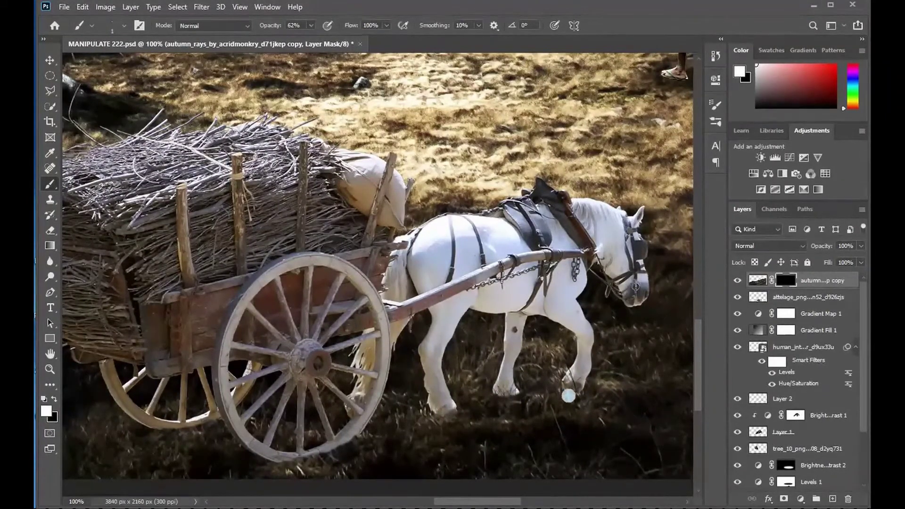
key(ctrl+minus)
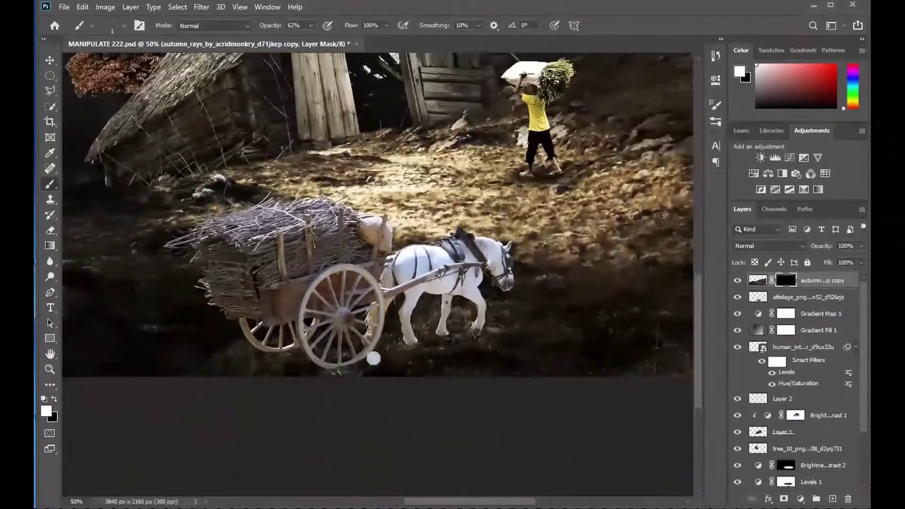
key(ctrl+minus)
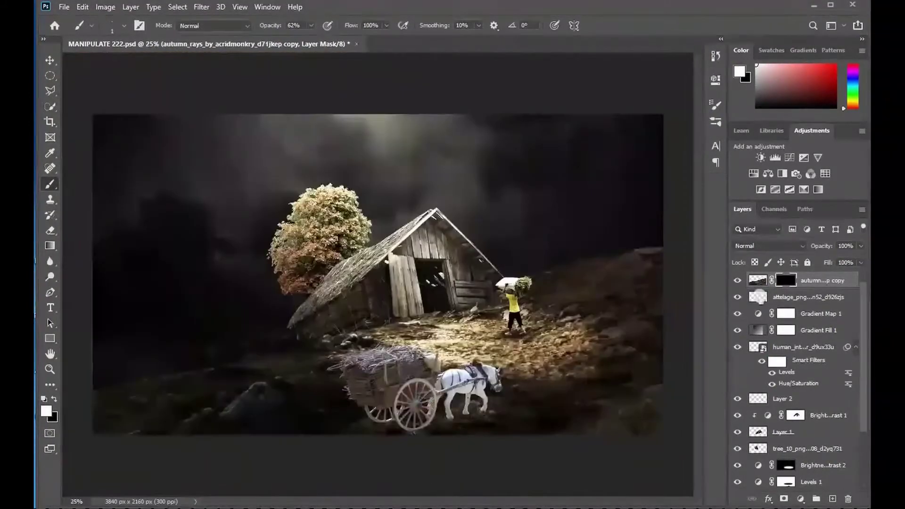
- Add a Brightness/Contrast adjustment clipped to the cart layer, with brightness -95 and contrast 47
click(803, 501)
click(819, 327)
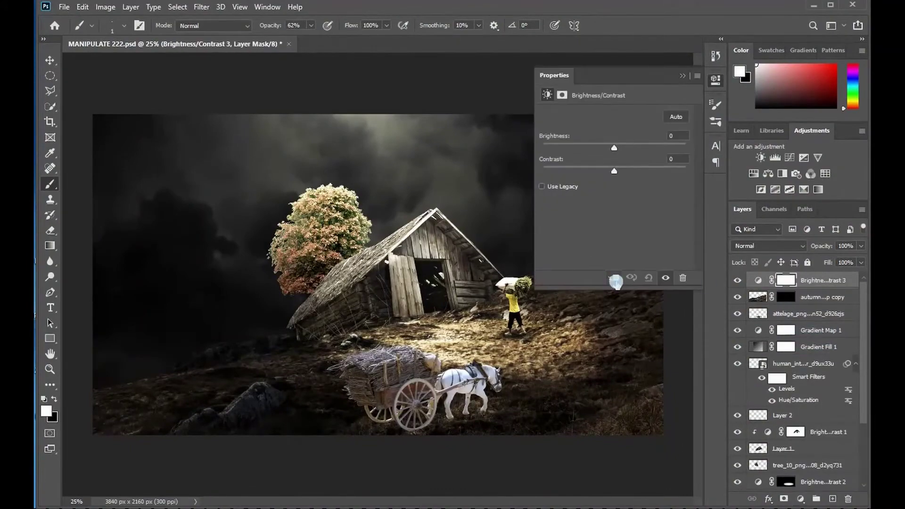
drag(614, 147, 568, 147)
drag(614, 170, 647, 170)
drag(827, 280, 824, 306)
click(613, 278)
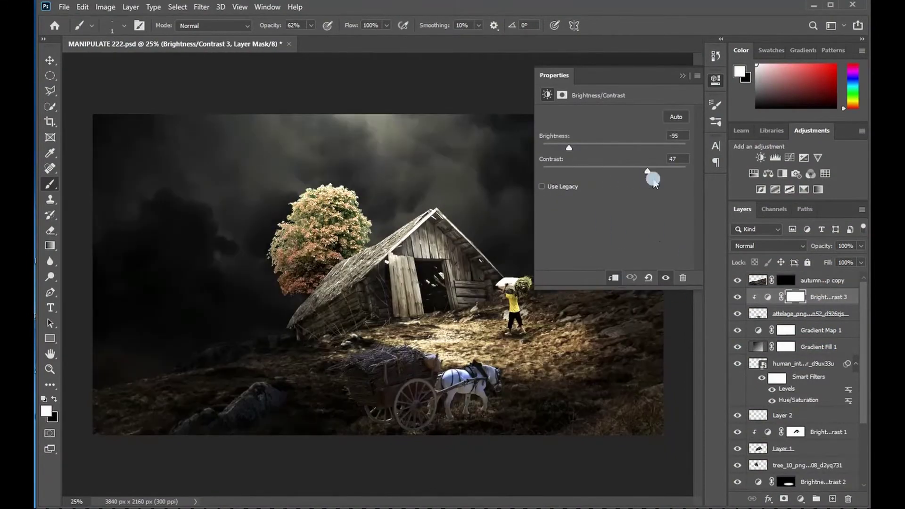
- Darken the cart further by setting its clipped adjustment to brightness -121 and contrast 59
drag(647, 171, 660, 171)
drag(568, 147, 557, 148)
key(ctrl+plus)
scroll(531, 463, down, 3)
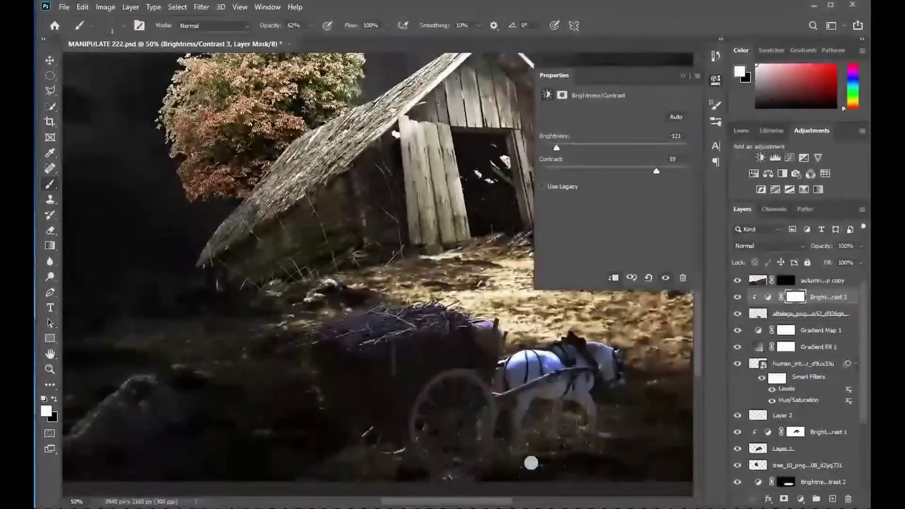
- Set the cart's clipped Brightness/Contrast adjustment to brightness -105 and contrast 63
drag(648, 171, 681, 173)
drag(556, 147, 564, 147)
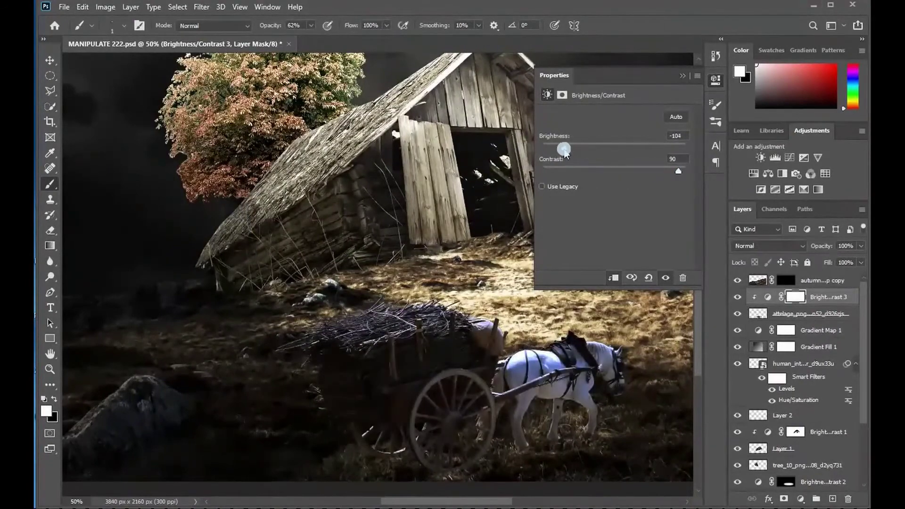
drag(681, 171, 666, 171)
mouse_move(820, 297)
mouse_down()
mouse_move(818, 280)
mouse_move(818, 307)
mouse_up()
click(614, 279)
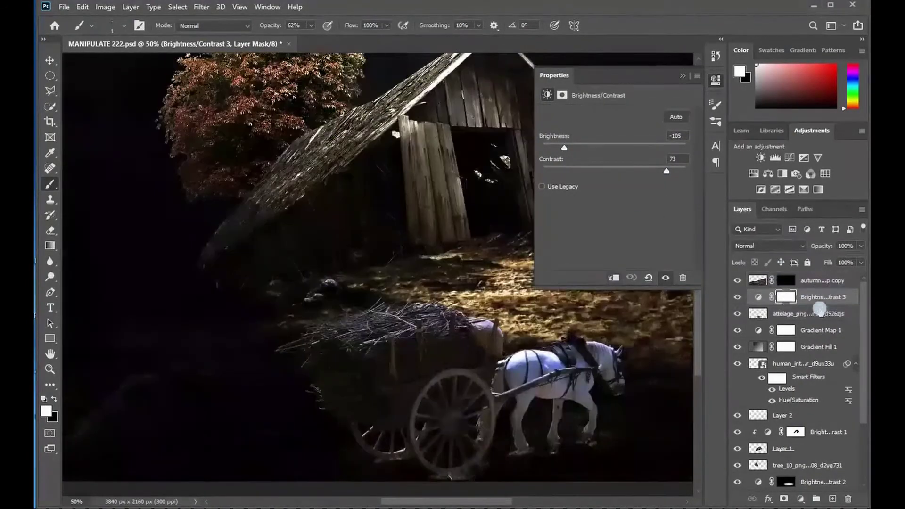
click(615, 279)
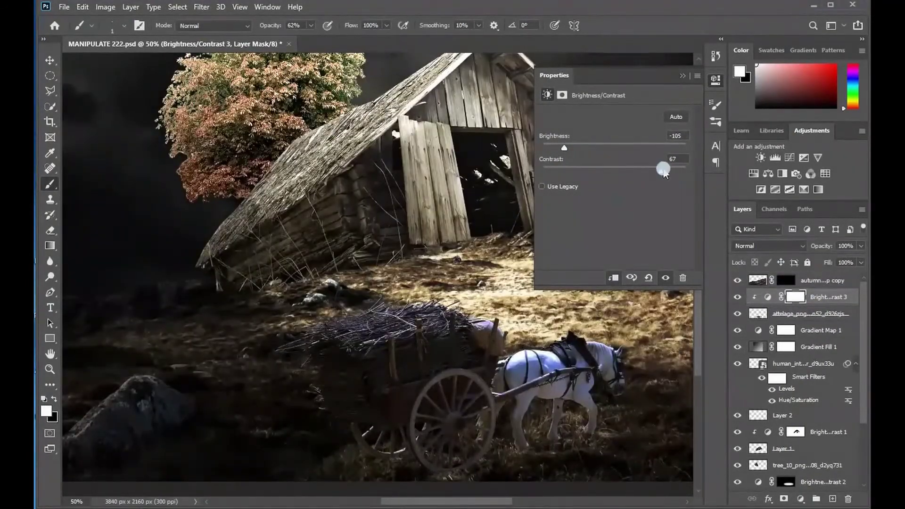
mouse_move(663, 170)
mouse_down()
mouse_move(618, 176)
mouse_move(659, 170)
mouse_up()
key(ctrl+minus)
key(ctrl+minus)
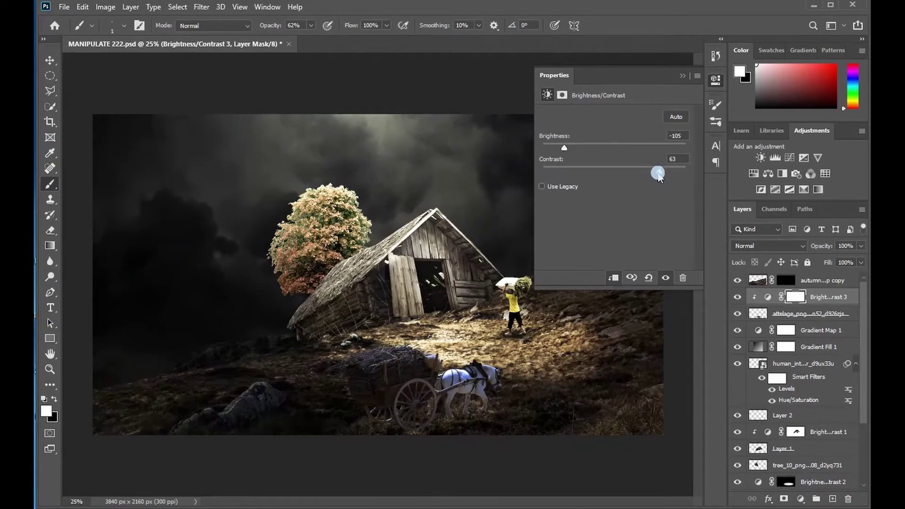
- Ready a tiny Eraser tip on the hillside copy's layer mask for detail work around the cart wheels
click(50, 230)
click(140, 26)
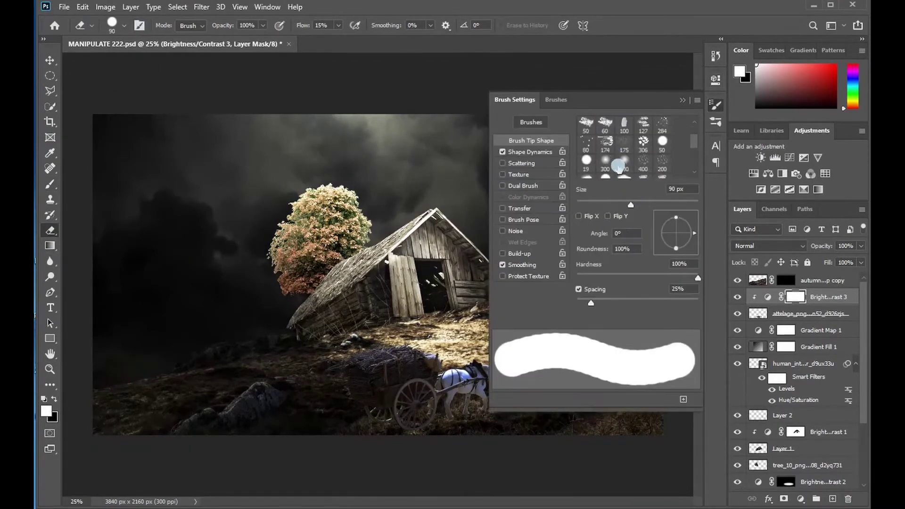
drag(628, 205, 570, 211)
click(465, 389)
key(ctrl+plus)
key(alt+bracketright)
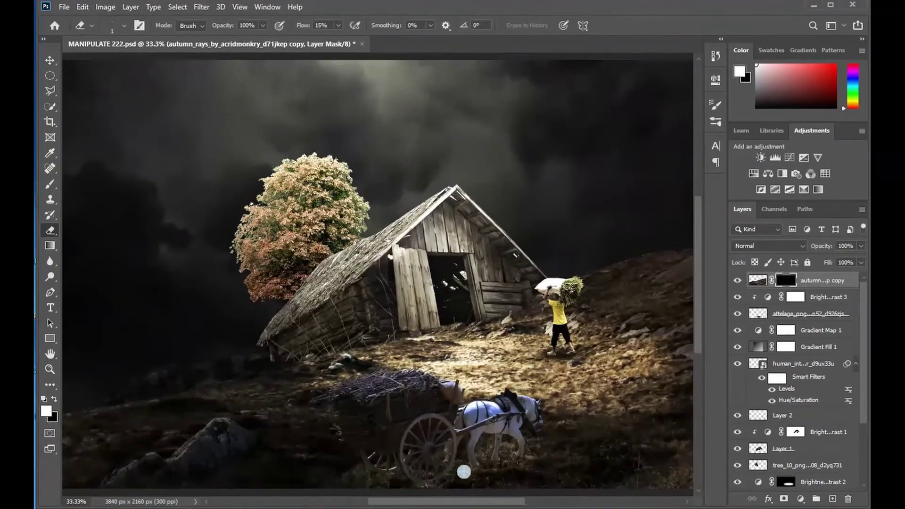
key(ctrl+plus)
key(ctrl+plus)
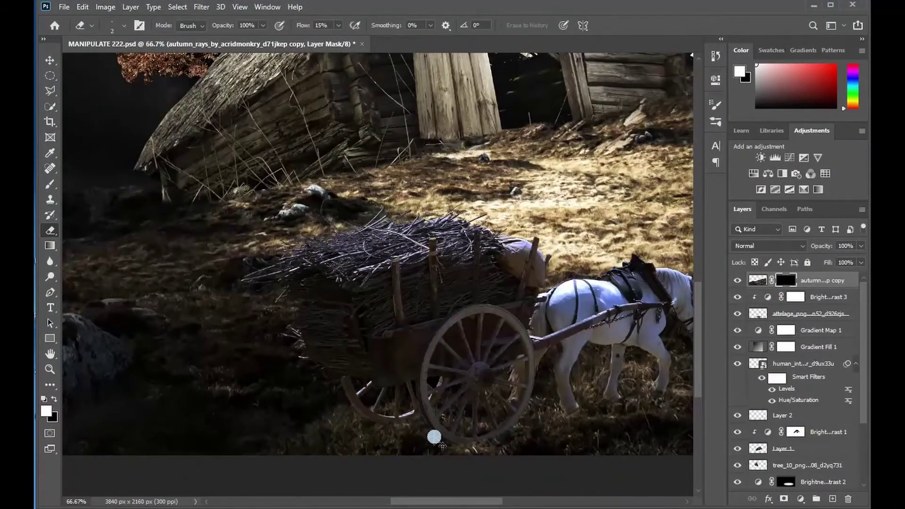
key(ctrl+minus)
key(ctrl+minus)
key(ctrl+minus)
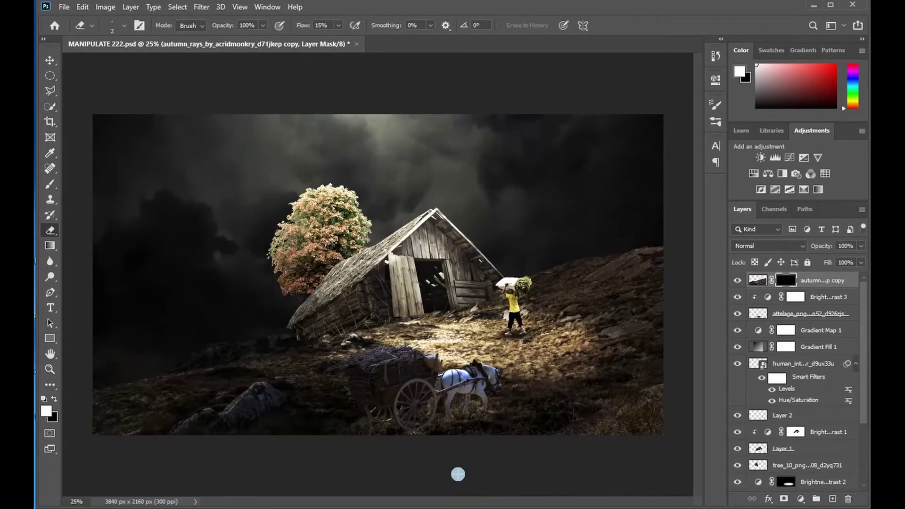
- Try warming the cart layer's shadows with Color Balance
click(737, 296)
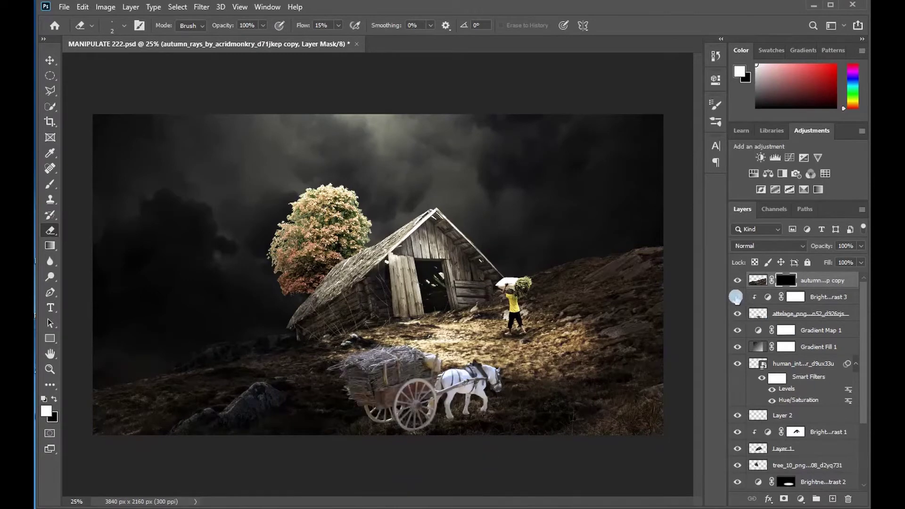
click(737, 297)
click(779, 312)
key(ctrl+b)
click(490, 225)
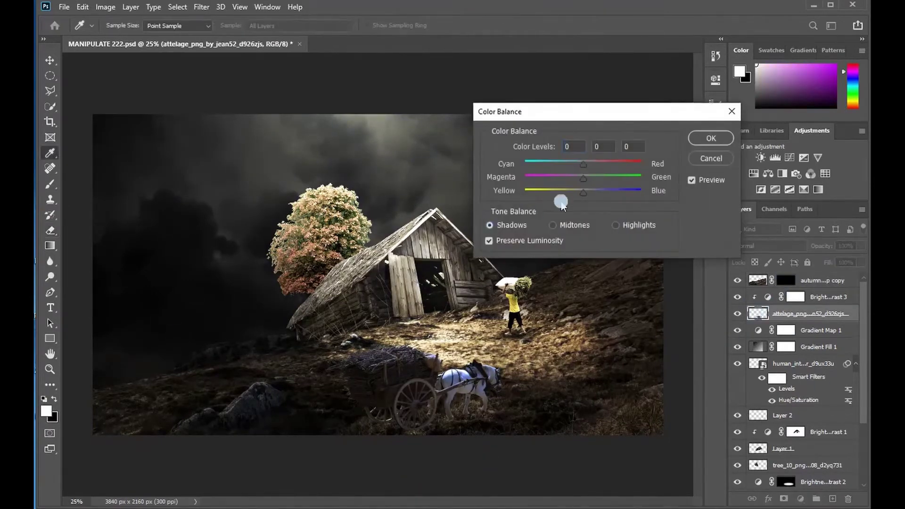
mouse_move(583, 193)
mouse_down()
mouse_move(574, 194)
mouse_move(590, 164)
mouse_up()
click(615, 225)
click(552, 225)
key(Return)
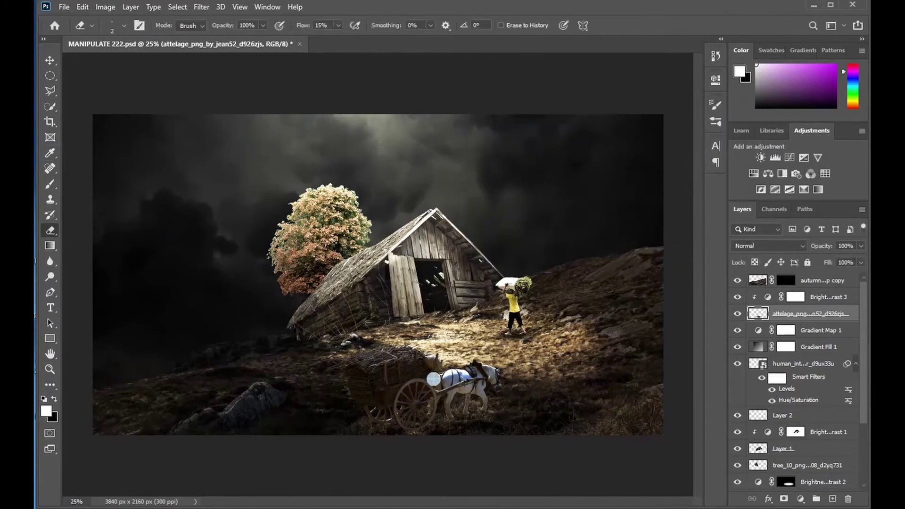
click(792, 296)
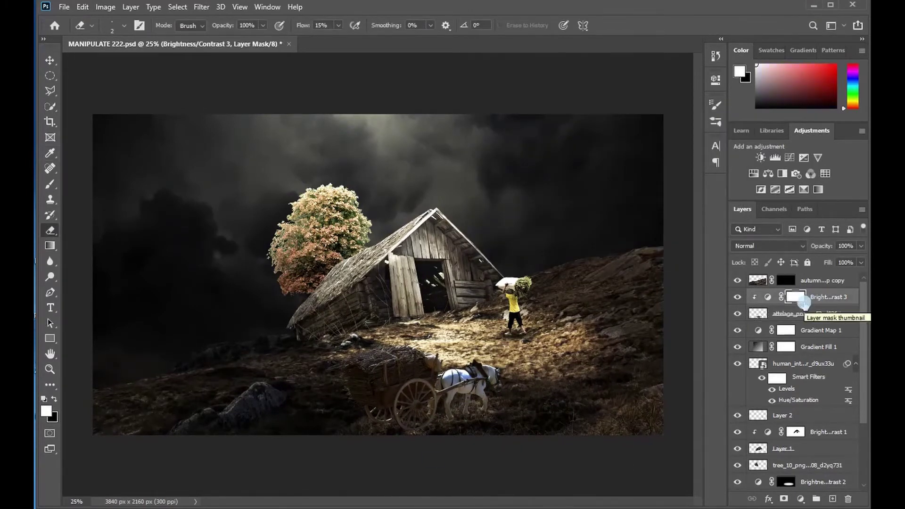
click(767, 297)
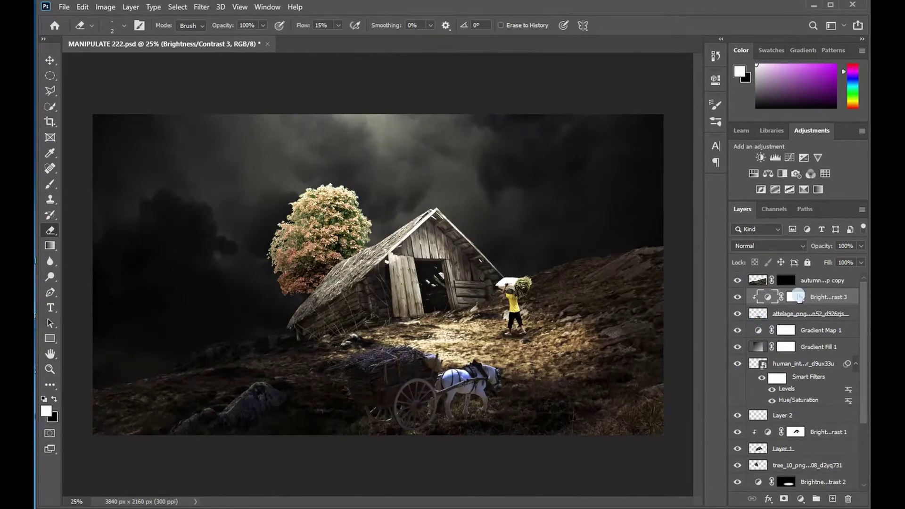
- Try a second Brightness/Contrast adjustment clipped to the cart layer, with brightness 5 and contrast 2, and delete it
click(800, 499)
click(820, 324)
drag(613, 147, 542, 171)
drag(615, 147, 604, 150)
drag(542, 171, 617, 149)
click(682, 277)
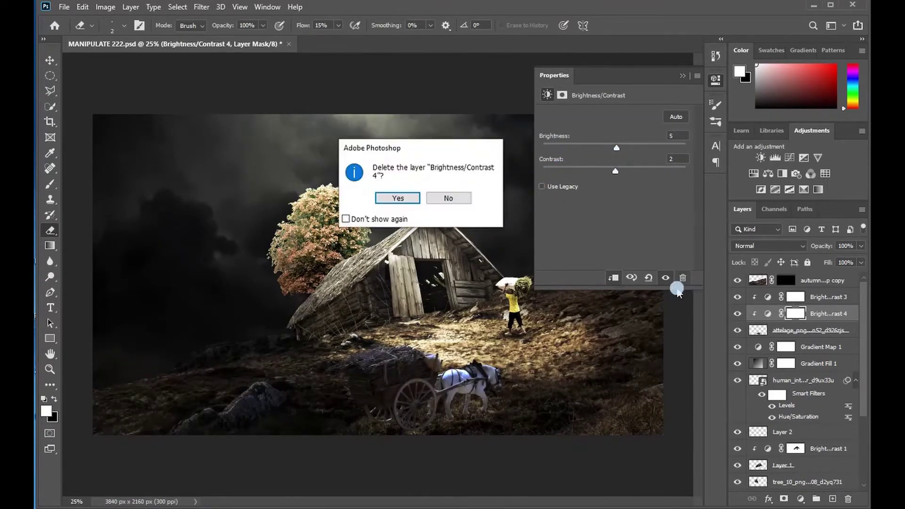
key(Return)
- Add a Hue/Saturation adjustment clipped to the cart layer and tone the cart down slightly
click(800, 498)
click(817, 384)
mouse_move(614, 203)
mouse_down()
mouse_move(596, 205)
mouse_move(606, 208)
mouse_up()
click(776, 311)
- Mask the cart's Brightness/Contrast adjustment over the stick load with a larger soft black brush at 62% opacity
click(794, 297)
key(b)
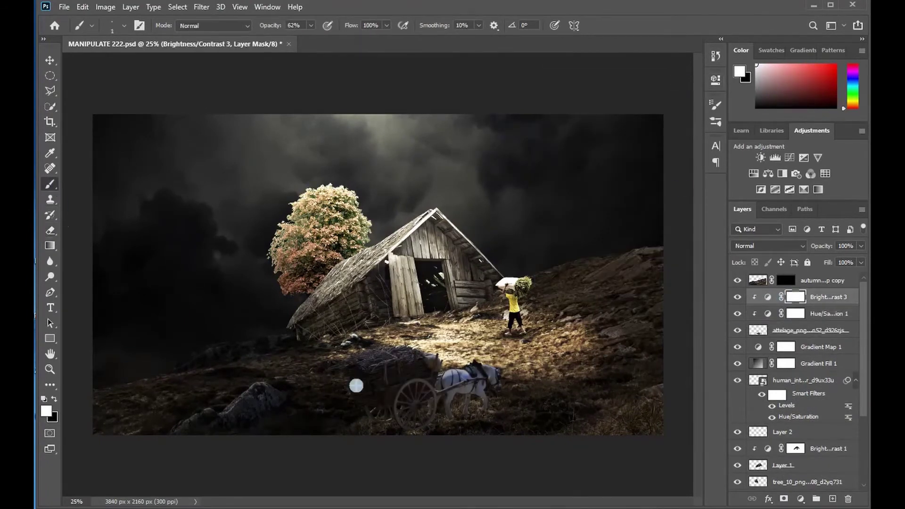
key(x)
key(bracketright)
key(bracketright)
key(bracketright)
key(bracketright)
key(bracketright)
scroll(377, 370, up, 2)
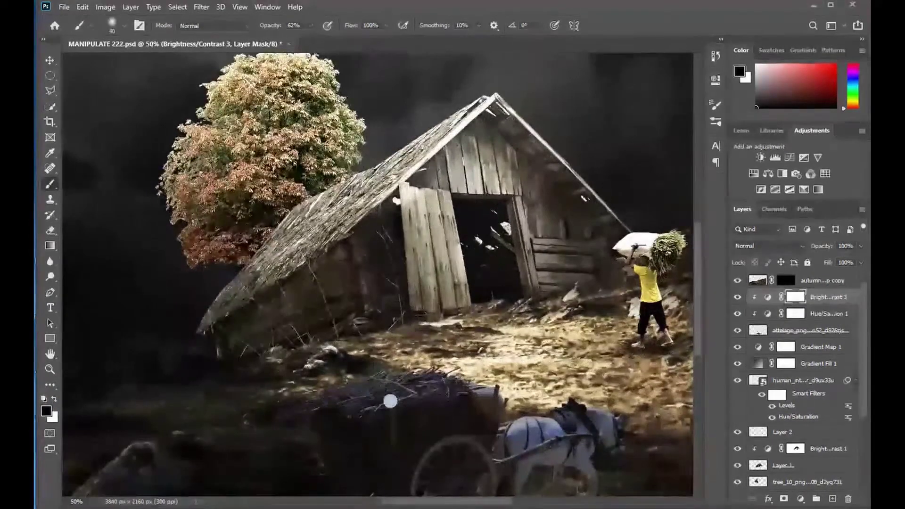
mouse_move(390, 402)
mouse_down()
mouse_move(347, 394)
mouse_move(384, 398)
mouse_move(435, 380)
mouse_move(336, 393)
mouse_up()
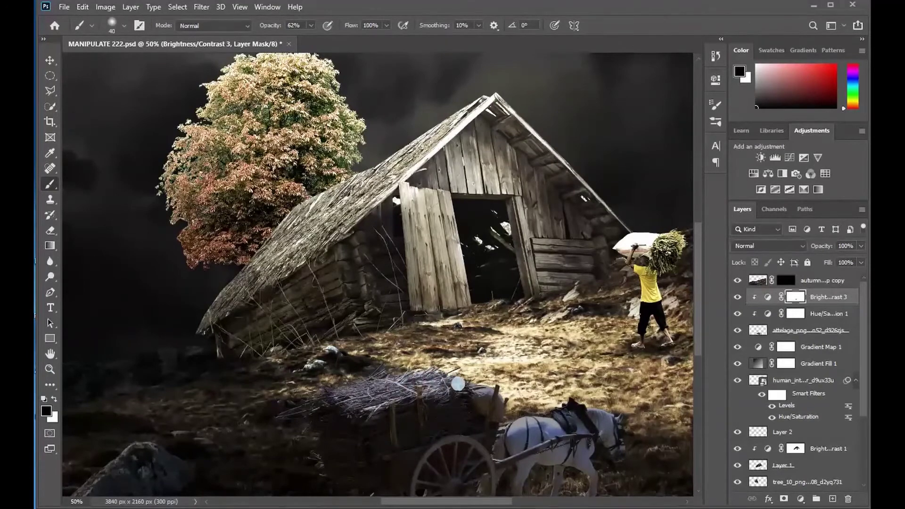
- Place the image of the seated figure as an embedded layer, scale it to 14.95%, and set it on the cart's load
key(ctrl+minus)
click(68, 7)
click(105, 239)
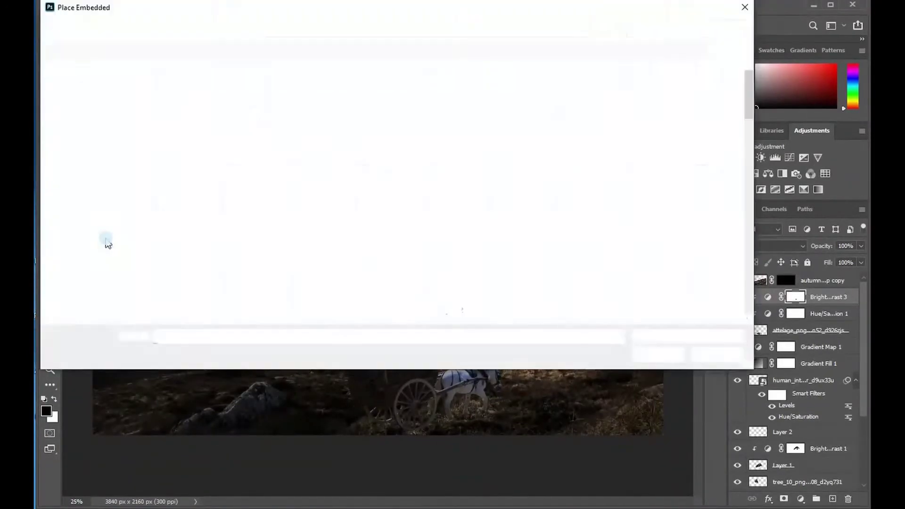
double_click(556, 202)
drag(513, 114, 288, 381)
key(ctrl+plus)
drag(226, 448, 405, 346)
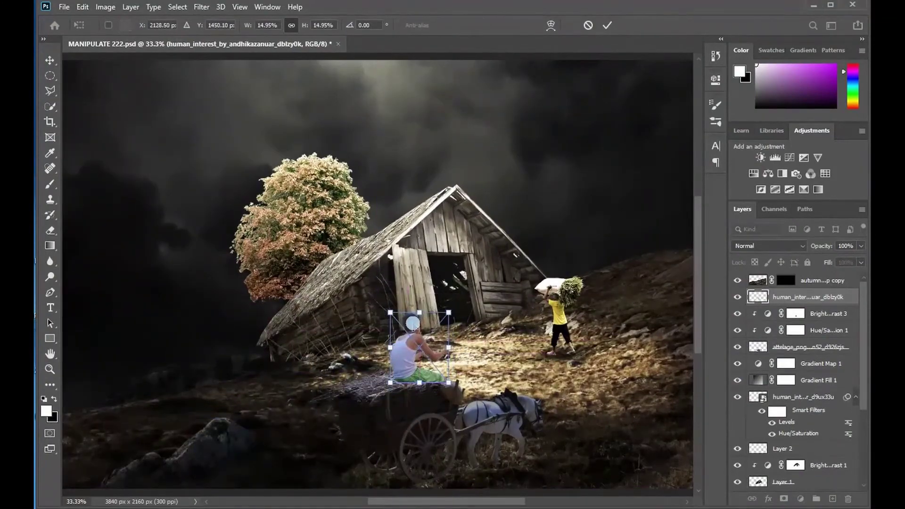
- Fine-tune the seated figure's position on the sticks, commit the placement, and move its layer above the hillside copy
key(ctrl+plus)
key(ctrl+plus)
scroll(416, 409, down, 3)
mouse_move(471, 353)
mouse_down()
mouse_move(468, 344)
mouse_move(474, 349)
mouse_up()
key(Return)
drag(793, 297, 793, 275)
key(v)
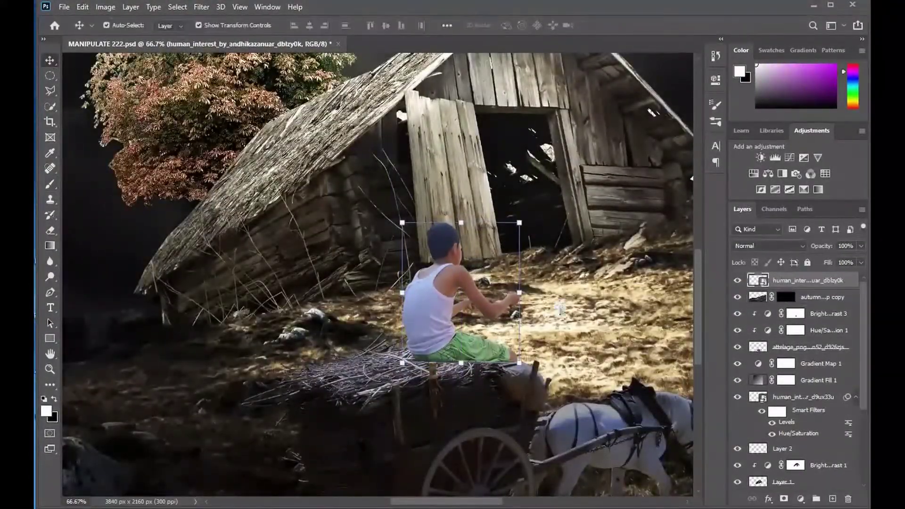
- Select the seated figure's layer and nudge the figure slightly left on the stick load
click(466, 366)
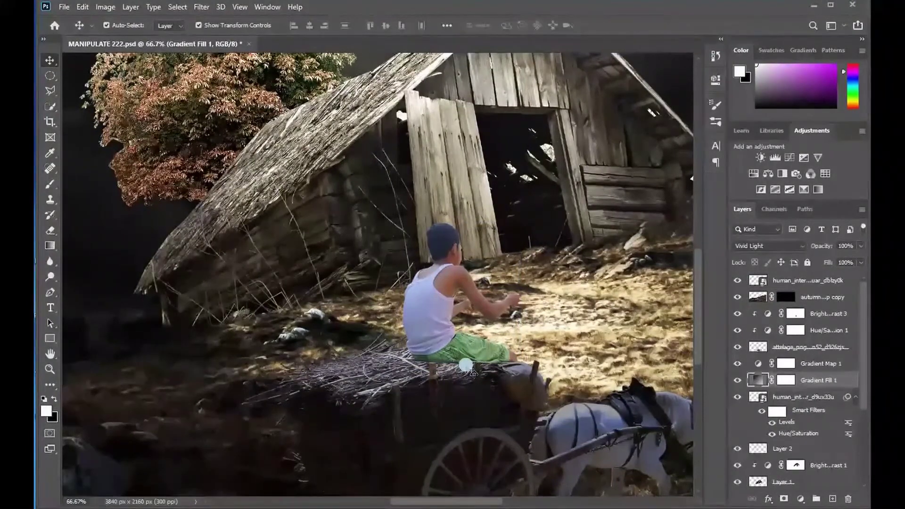
drag(432, 502, 464, 501)
drag(698, 306, 697, 325)
click(282, 239)
drag(228, 157, 273, 209)
drag(293, 288, 300, 288)
click(383, 317)
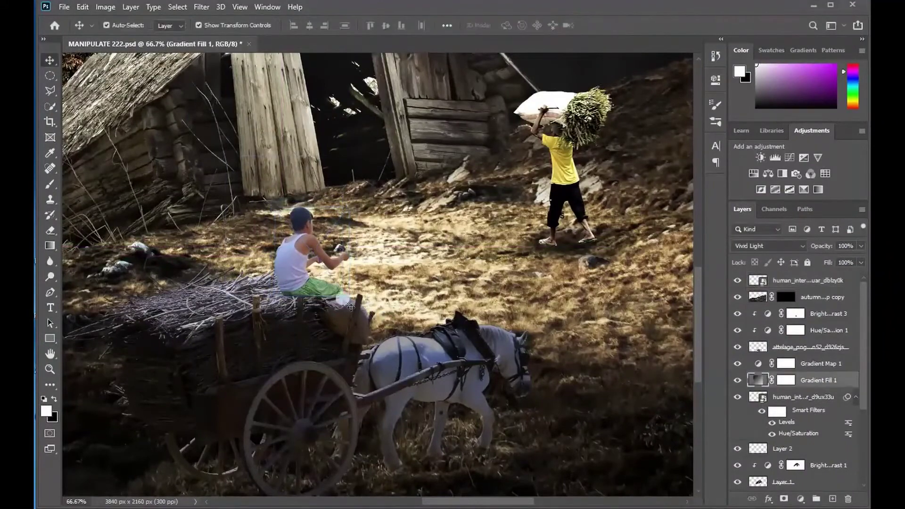
key(ctrl+plus)
key(ctrl+plus)
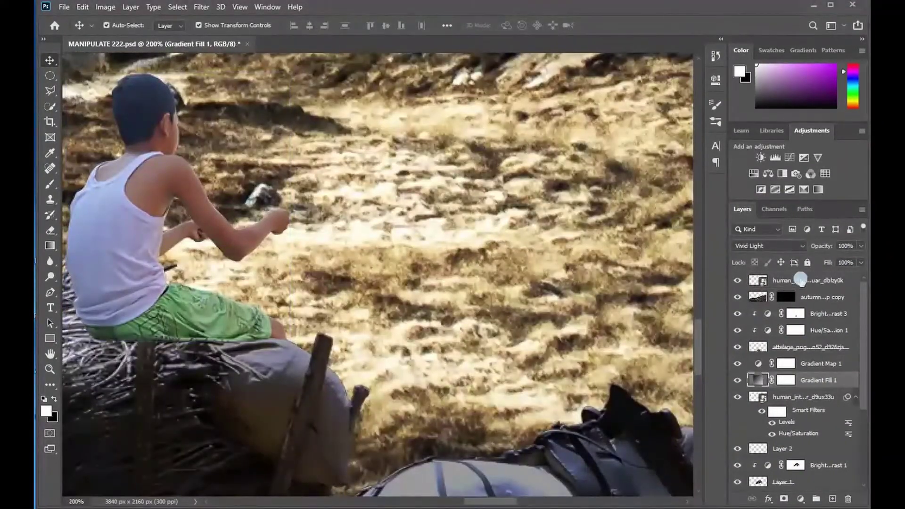
click(800, 281)
key(Left)
click(351, 253)
- Rasterize the seated figure's layer so that it can be edited with the Eraser
click(48, 234)
click(806, 281)
right_click(826, 281)
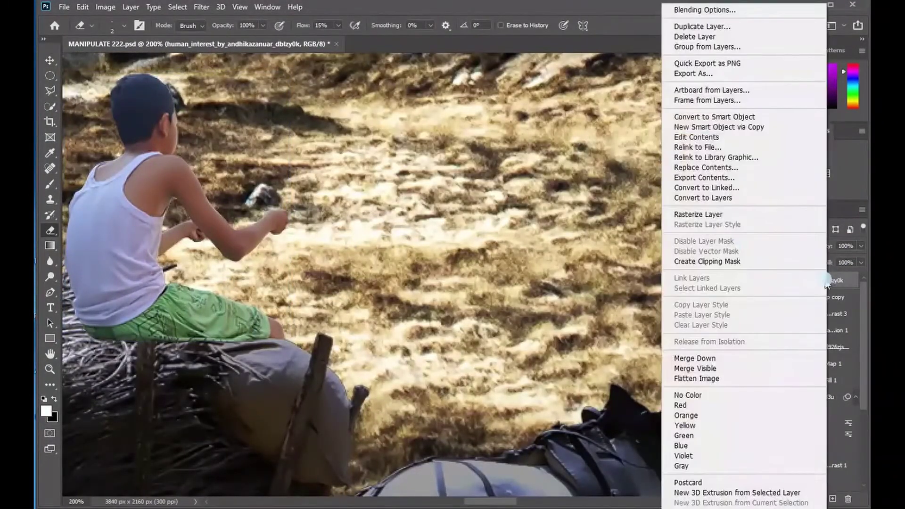
click(336, 293)
click(264, 336)
click(436, 206)
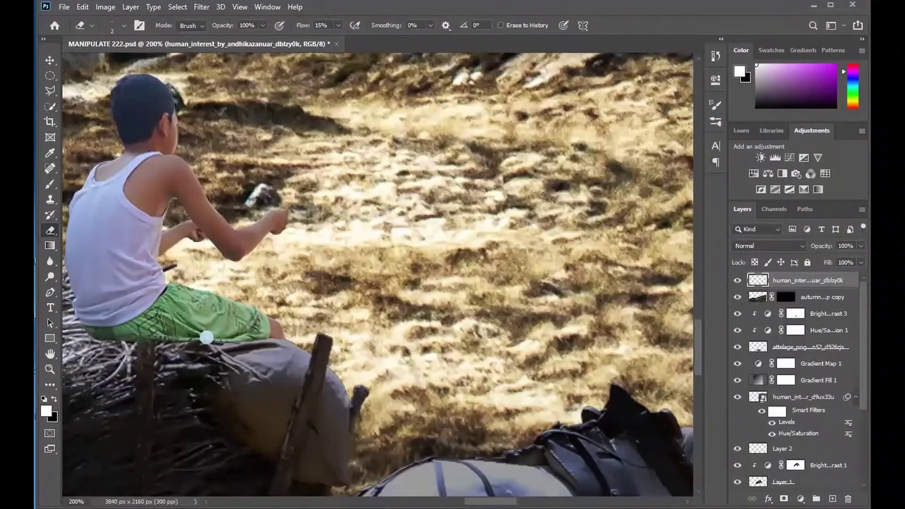
- Shift the seated figure a little further left and erase the underside of the shorts so the sticks overlap it
scroll(208, 337, left, 4)
key(v)
mouse_move(296, 237)
mouse_down()
mouse_move(297, 227)
mouse_move(262, 215)
mouse_move(277, 236)
mouse_up()
click(50, 231)
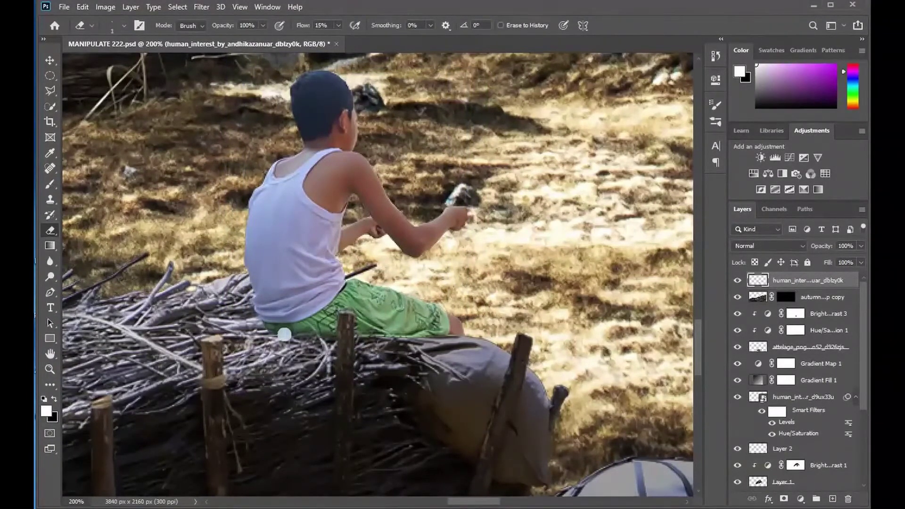
click(55, 399)
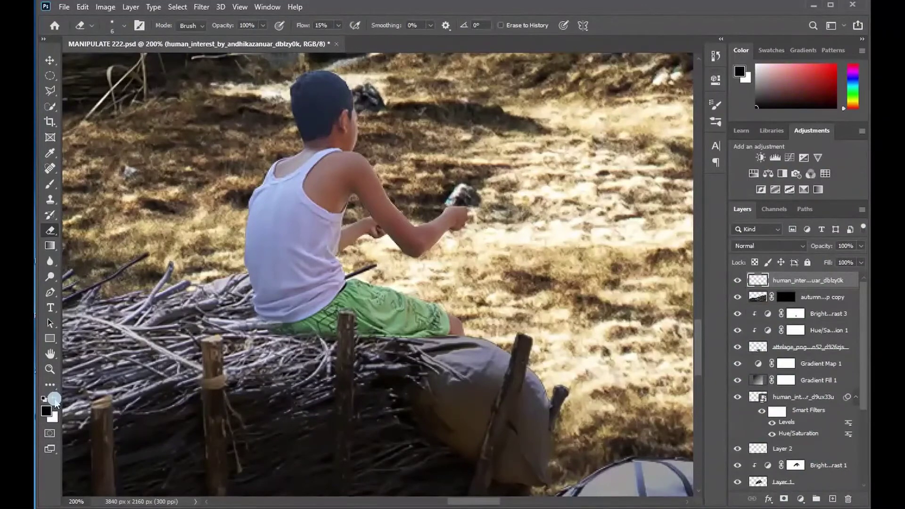
drag(288, 326, 327, 331)
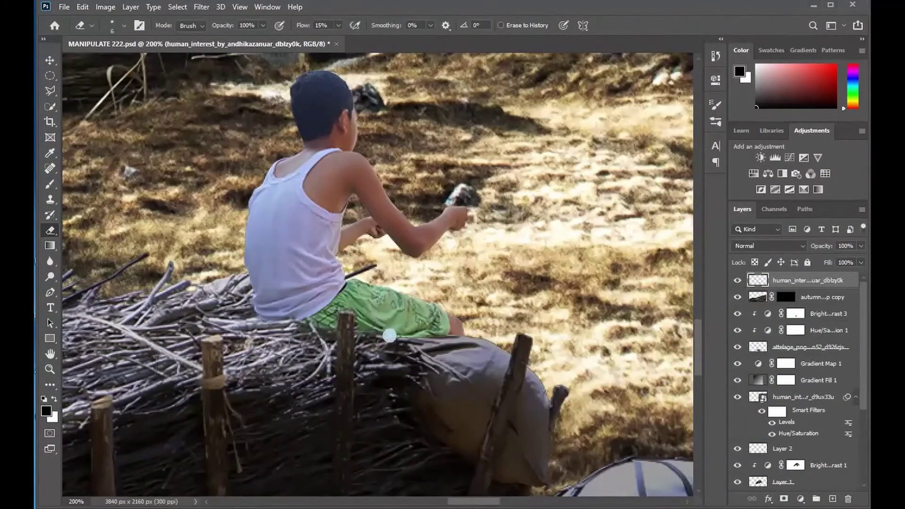
scroll(414, 380, down, 5)
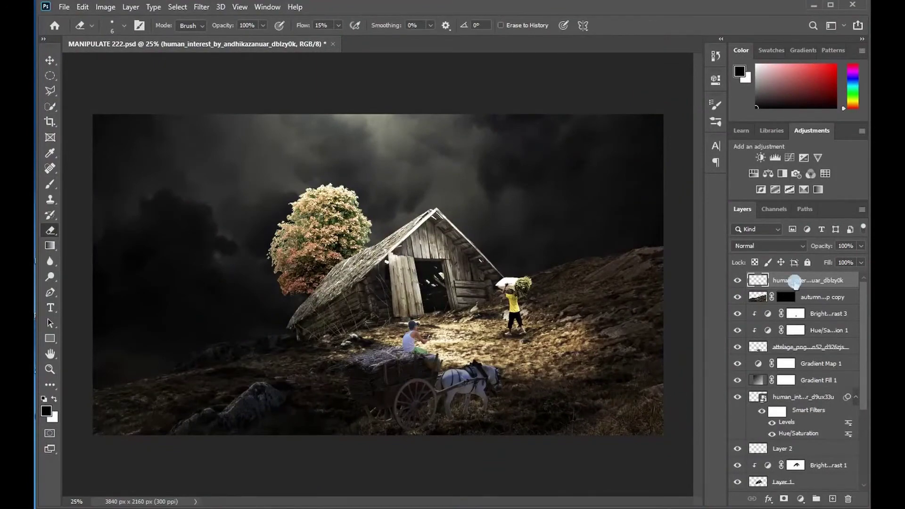
- Try Hue/Saturation on the seated figure with master saturation -49, shifted and muted shorts colour, and lower lightness
key(ctrl+u)
scroll(382, 323, up, 2)
drag(574, 194, 545, 199)
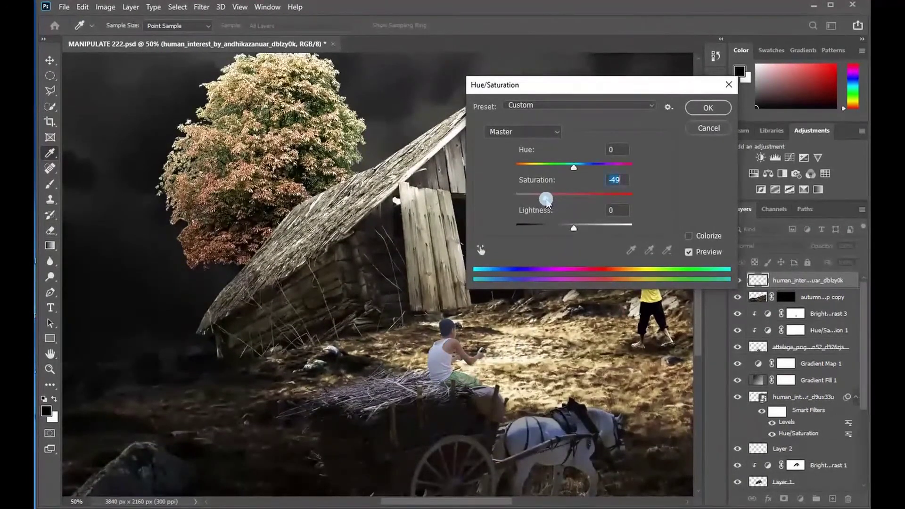
click(522, 132)
click(513, 169)
drag(573, 167, 535, 171)
drag(573, 198, 527, 202)
key(ctrl+plus)
key(ctrl+plus)
key(ctrl+plus)
scroll(541, 213, down, 3)
mouse_move(534, 169)
mouse_down()
mouse_move(520, 170)
mouse_move(531, 170)
mouse_up()
mouse_move(573, 228)
mouse_down()
mouse_move(543, 231)
mouse_move(562, 228)
mouse_up()
key(Return)
key(e)
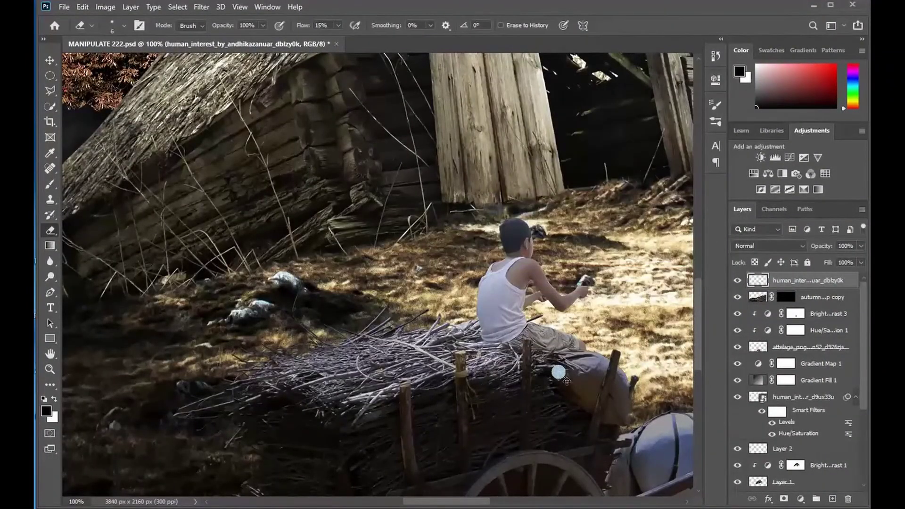
key(ctrl+z)
- Desaturate the seated figure with Hue/Saturation and mute the green of the shorts to a neutral beige
key(ctrl+u)
drag(573, 198, 534, 199)
click(527, 132)
click(545, 173)
drag(573, 168, 530, 169)
drag(573, 198, 537, 198)
drag(531, 166, 574, 163)
click(708, 108)
- Apply Color Balance to the seated figure, working through the midtones and highlights
key(ctrl+b)
click(615, 225)
click(552, 225)
click(615, 224)
key(Return)
key(e)
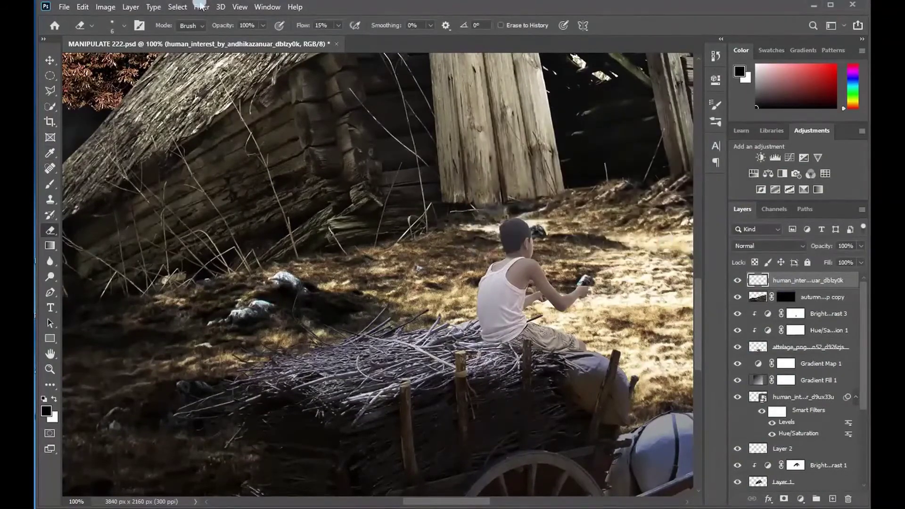
- Apply Brightness/Contrast to the seated figure with brightness 9 and contrast 71
click(105, 6)
mouse_move(127, 32)
click(283, 34)
drag(561, 159, 594, 163)
drag(560, 136, 602, 166)
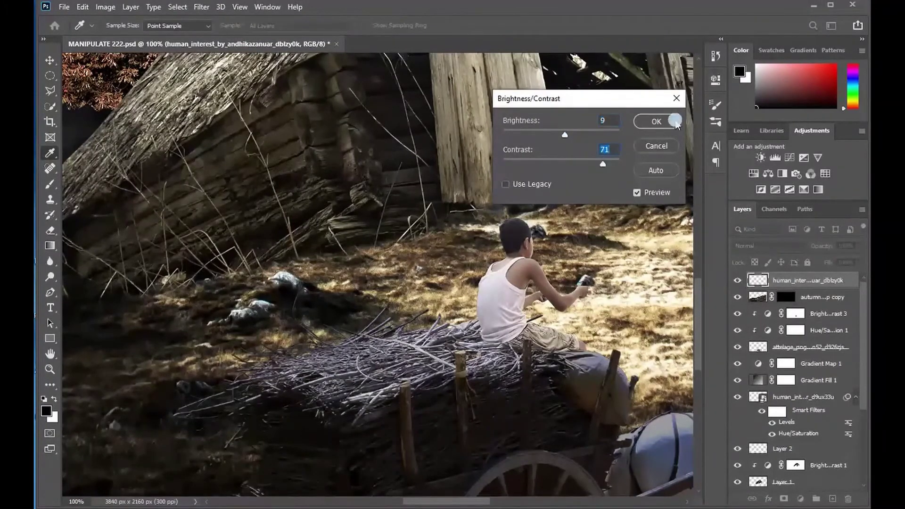
click(672, 121)
key(ctrl+minus)
key(ctrl+minus)
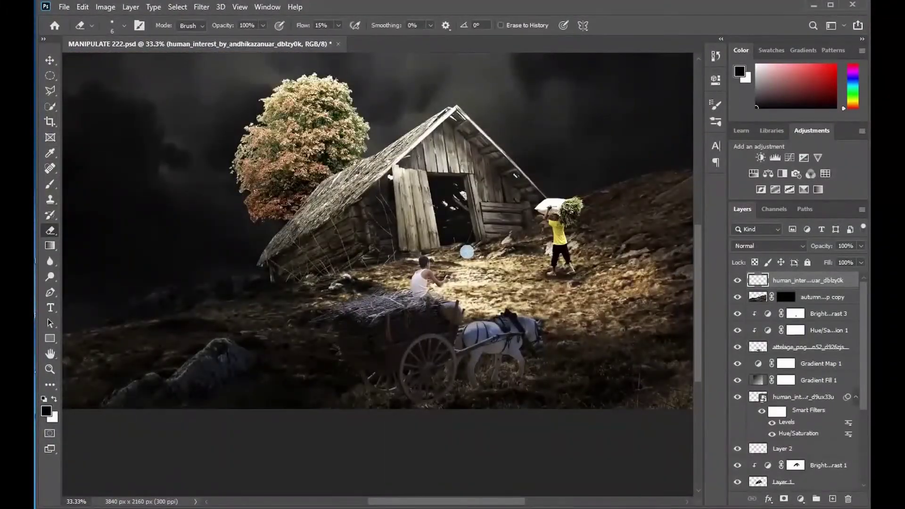
- Add a new empty layer above the seated figure and clip it to the figure
click(832, 499)
right_click(808, 280)
click(722, 235)
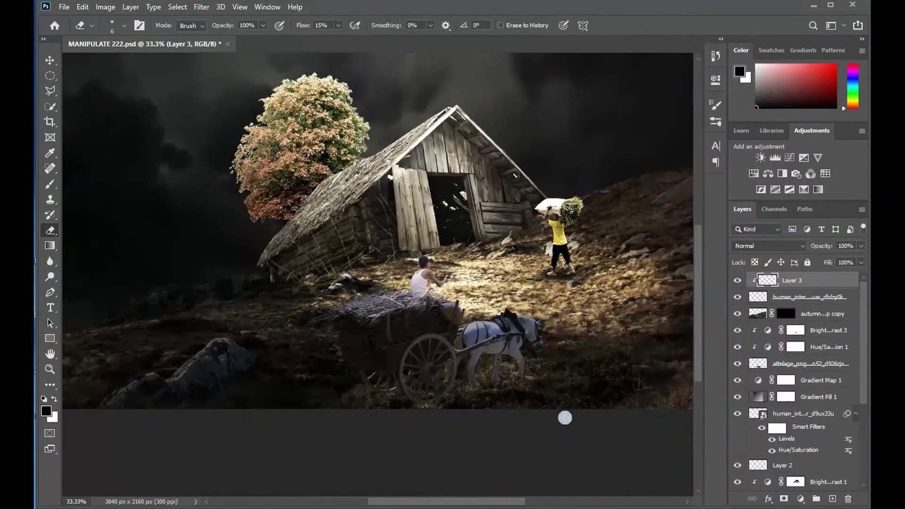
- Fill the layer clipped to the seated figure with 50% Gray and set its blending mode to Overlay
click(49, 60)
click(84, 7)
click(109, 192)
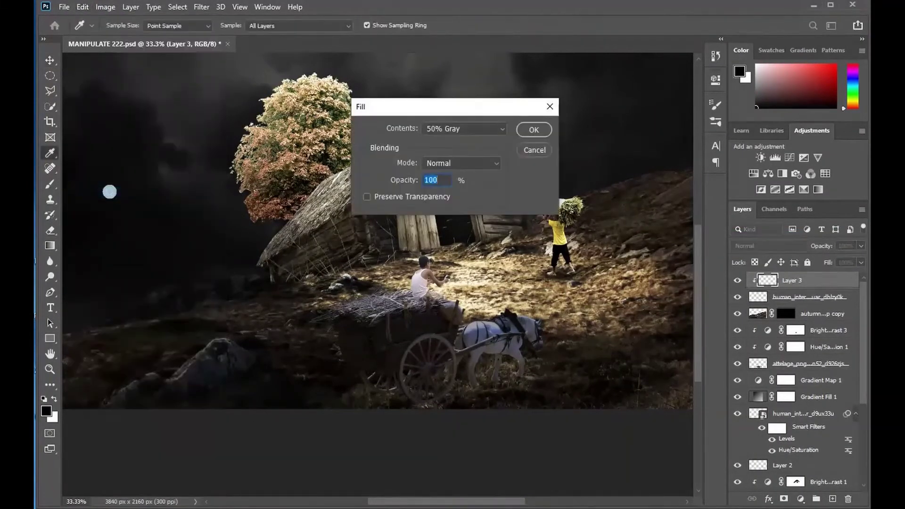
click(466, 130)
click(460, 230)
click(533, 129)
key(ctrl+plus)
key(ctrl+plus)
drag(390, 288, 243, 285)
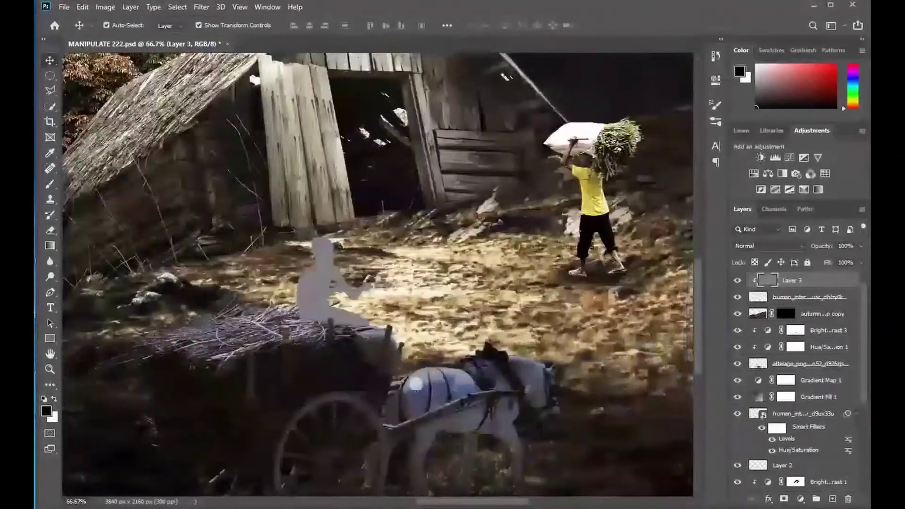
key(ctrl+plus)
click(768, 245)
click(754, 358)
- Try to dodge the seated figure's edge with an enlarged brush on the midtones at 50% exposure
key(o)
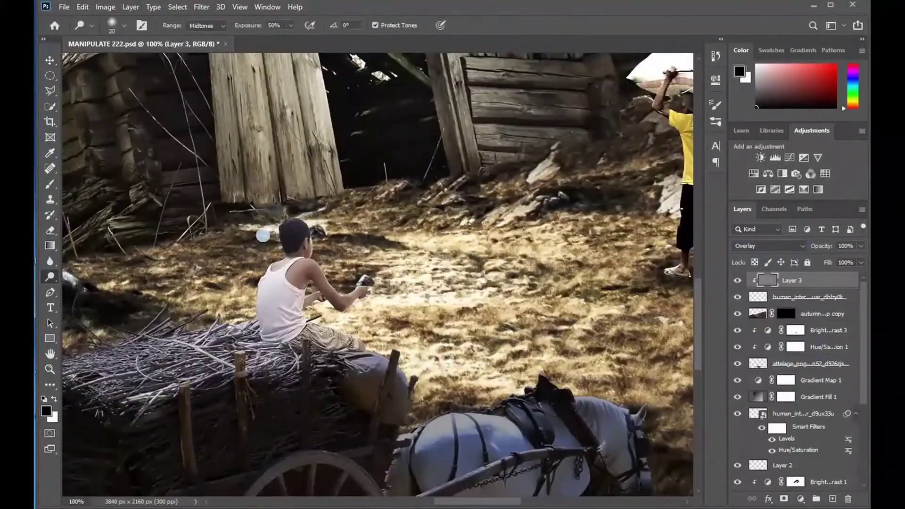
scroll(365, 261, up, 2)
scroll(150, 150, down, 1)
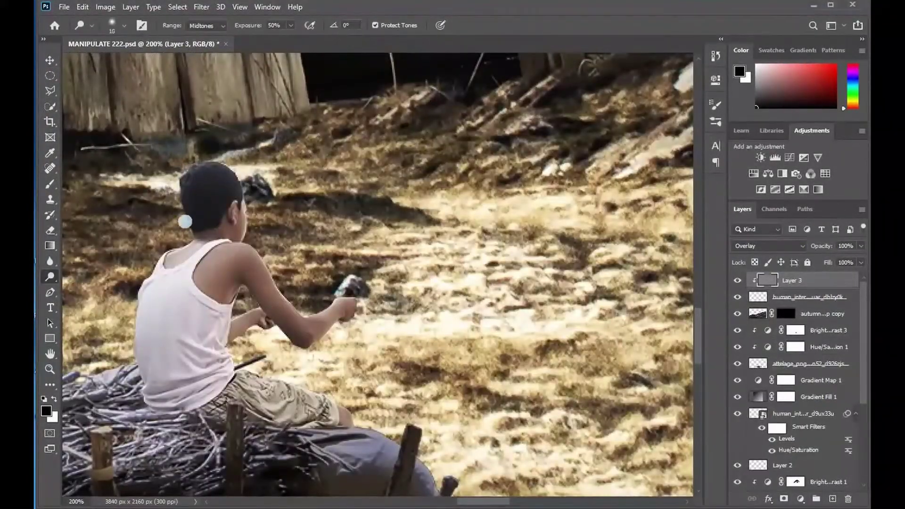
key(bracketright)
key(bracketright)
key(bracketright)
key(bracketright)
key(bracketright)
key(bracketright)
key(bracketright)
key(bracketright)
key(bracketright)
mouse_move(236, 178)
mouse_down()
mouse_move(189, 207)
mouse_move(252, 194)
mouse_up()
scroll(349, 226, down, 2)
key(bracketright)
key(bracketright)
- Undo the last dodge stroke and brighten the seated figure's head, shoulder and shirt with the Dodge tool at 83% exposure
click(291, 26)
key(ctrl+z)
drag(293, 42, 311, 43)
click(221, 107)
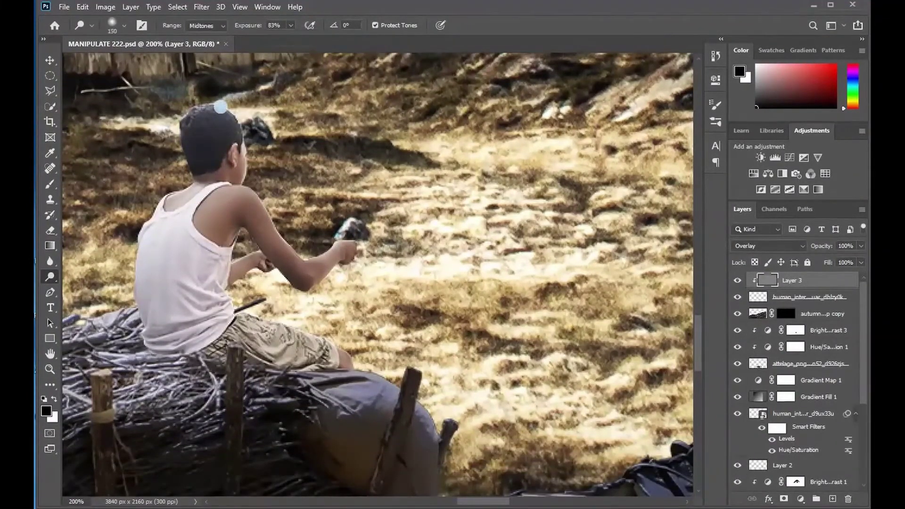
mouse_move(245, 190)
mouse_down()
mouse_move(290, 249)
mouse_move(317, 259)
mouse_move(251, 194)
mouse_up()
key(bracketleft)
key(bracketleft)
mouse_move(161, 204)
mouse_down()
mouse_move(221, 283)
mouse_move(217, 194)
mouse_move(188, 198)
mouse_move(201, 312)
mouse_move(159, 255)
mouse_up()
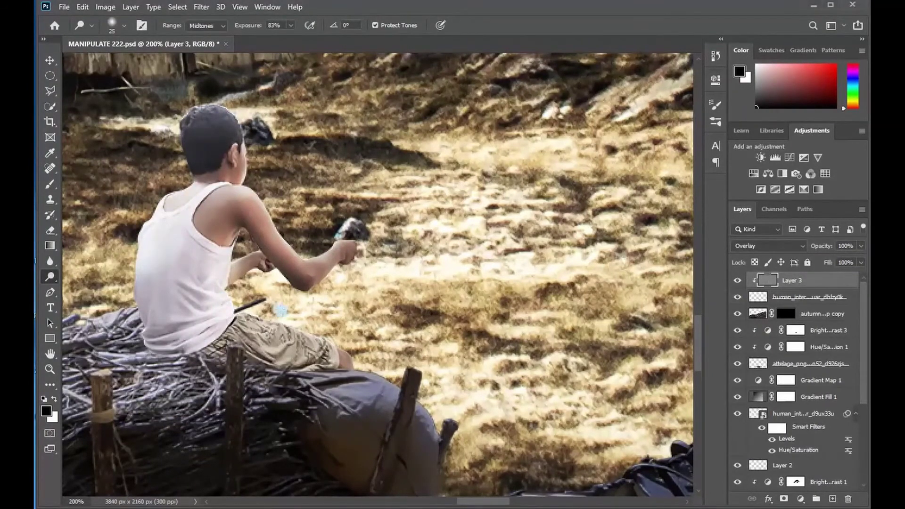
key(ctrl+minus)
key(ctrl+minus)
key(ctrl+minus)
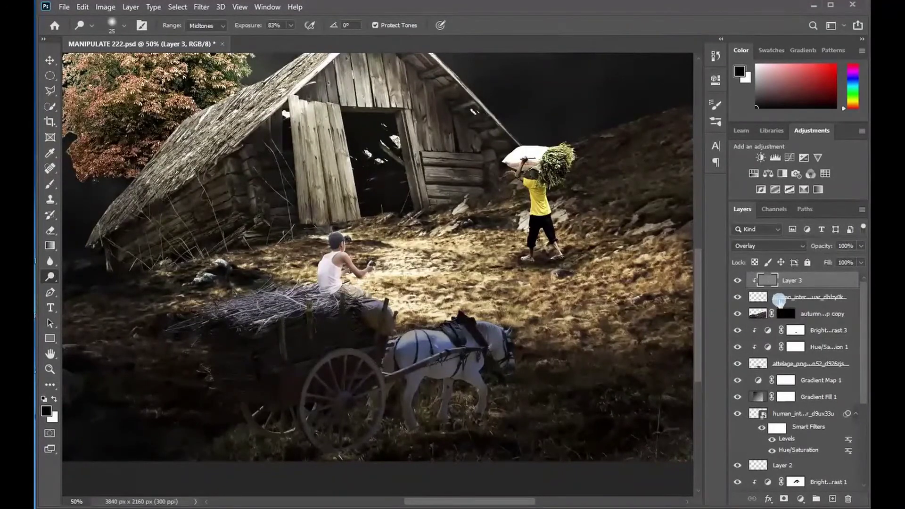
- Add an empty layer below the seated figure and stroke a thin white curved path as a rein from the hand to the horse's mouth
click(832, 499)
drag(795, 278, 805, 318)
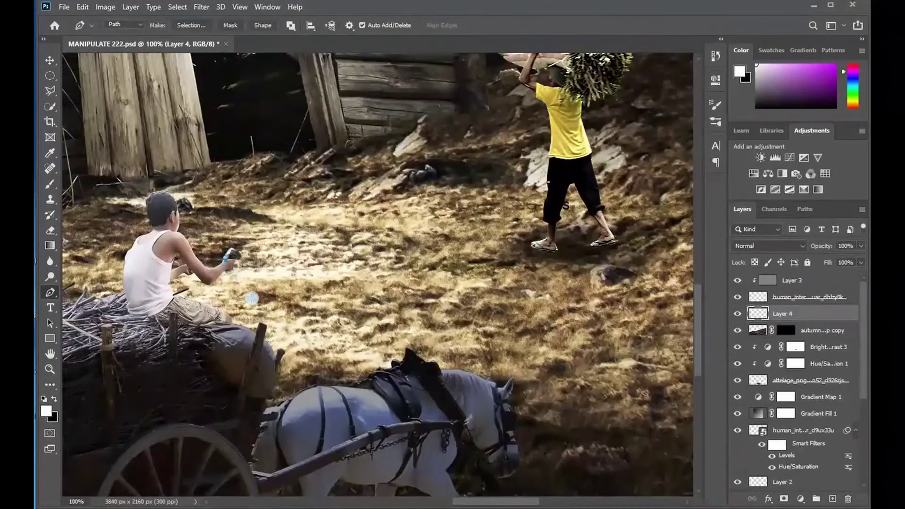
drag(505, 456, 555, 458)
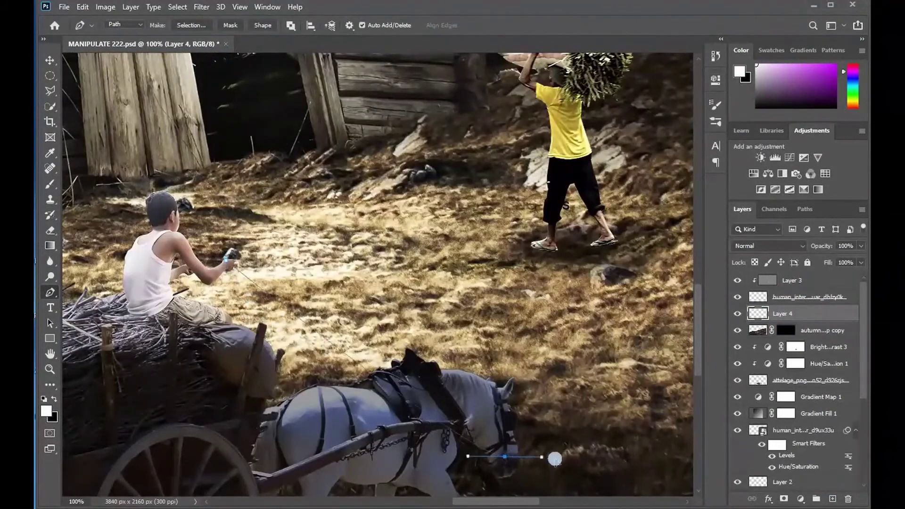
click(675, 467)
right_click(512, 320)
click(534, 133)
click(532, 159)
right_click(474, 181)
click(505, 201)
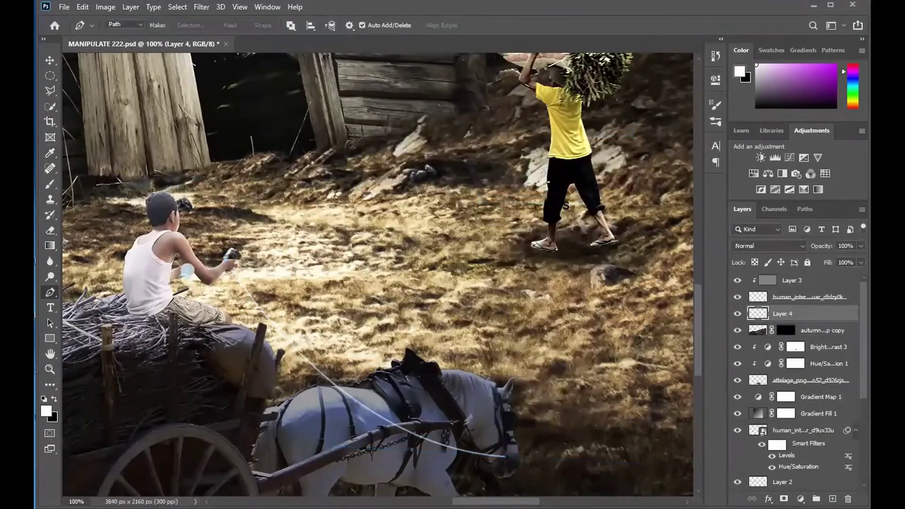
- Draw a second curved rein path from the rider's near hand to the horse's collar, stroke it and delete the path
click(188, 269)
drag(391, 371, 499, 393)
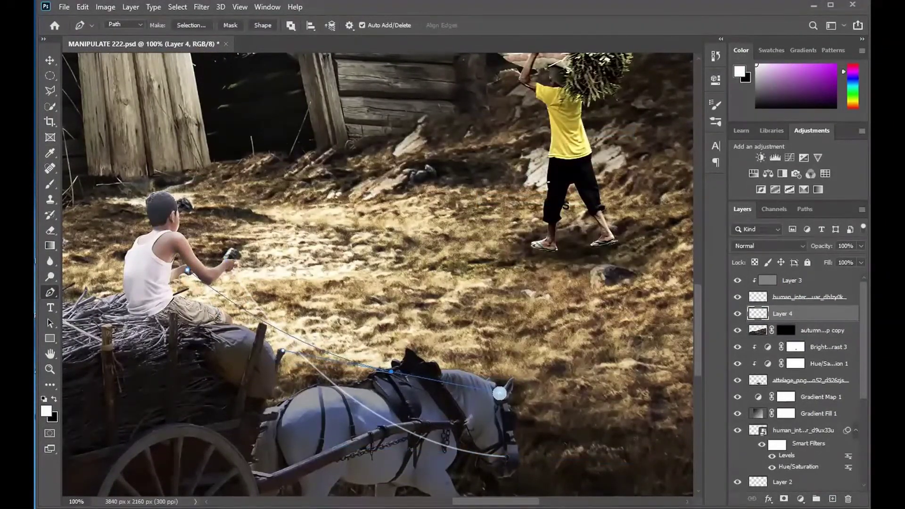
right_click(449, 290)
click(470, 102)
click(533, 158)
right_click(445, 156)
click(473, 176)
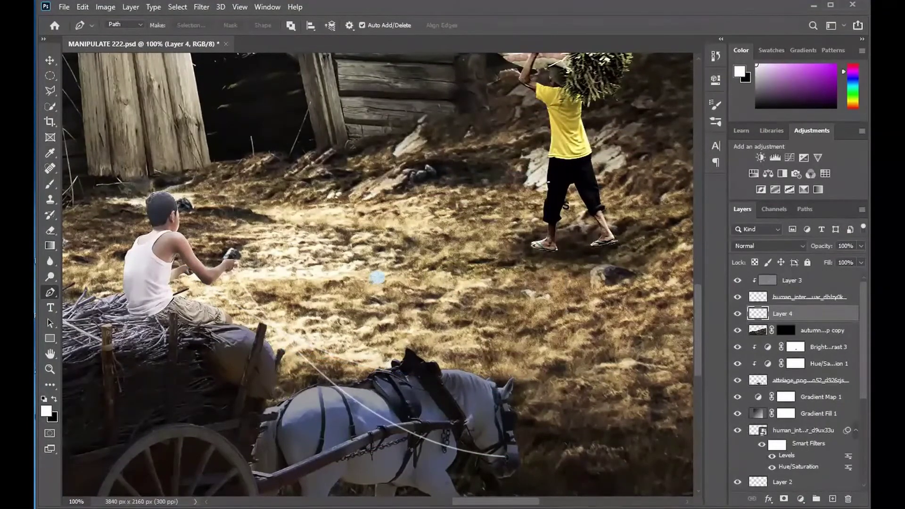
- Darken the reins with a Levels adjustment clipped to their layer, setting the white output level to 63
scroll(390, 286, down, 1)
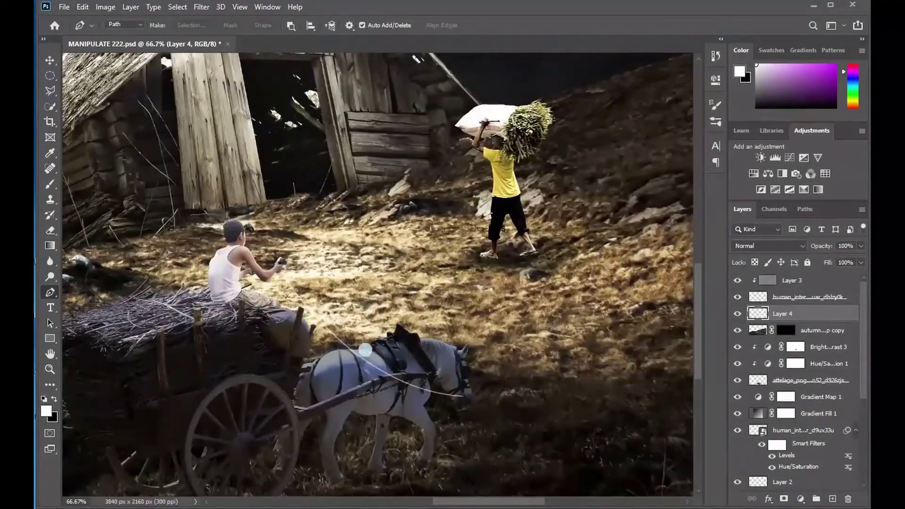
key(v)
click(799, 498)
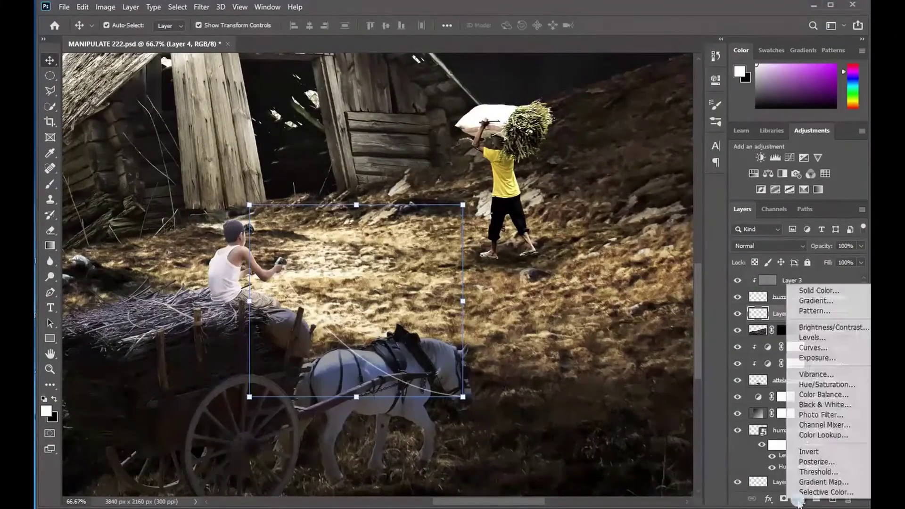
click(812, 338)
drag(687, 234, 600, 240)
click(613, 277)
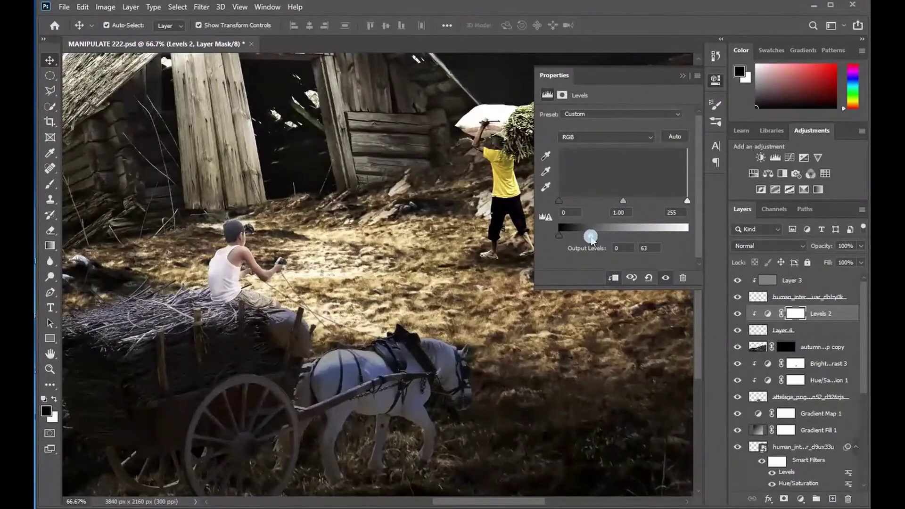
click(681, 77)
- Paint black along the reins on the clipped Levels mask with a 94 px Soft Round brush at 62% opacity
click(50, 185)
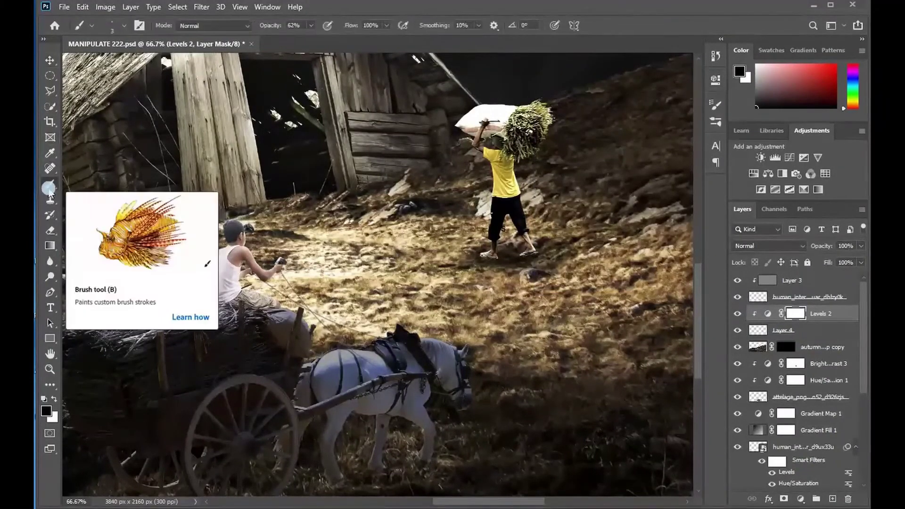
click(118, 25)
click(120, 148)
click(124, 25)
drag(105, 64, 137, 64)
click(139, 52)
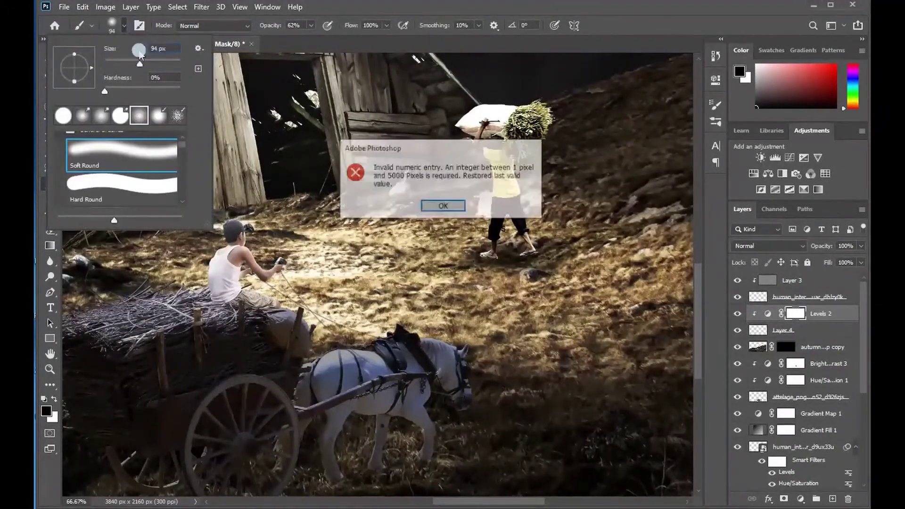
click(443, 205)
click(278, 270)
mouse_move(281, 287)
mouse_down()
mouse_move(400, 376)
mouse_move(456, 394)
mouse_up()
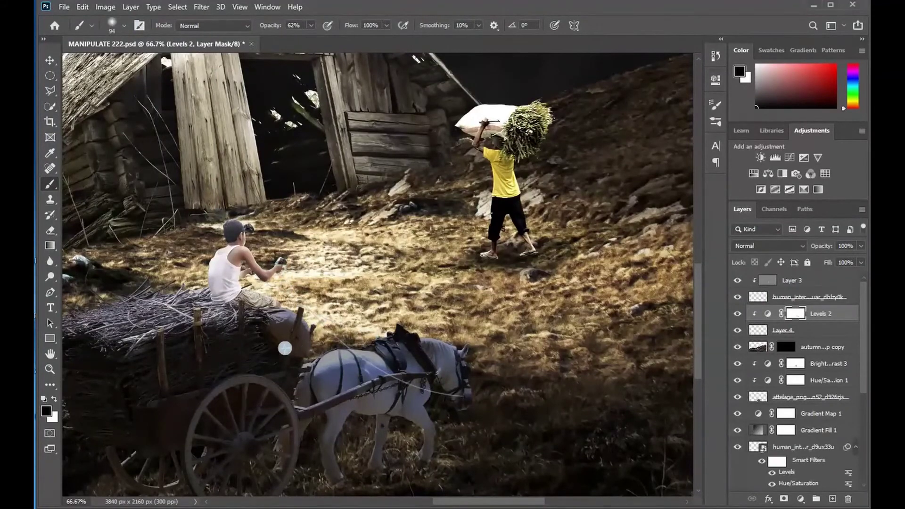
key(ctrl+minus)
key(ctrl+minus)
key(ctrl+minus)
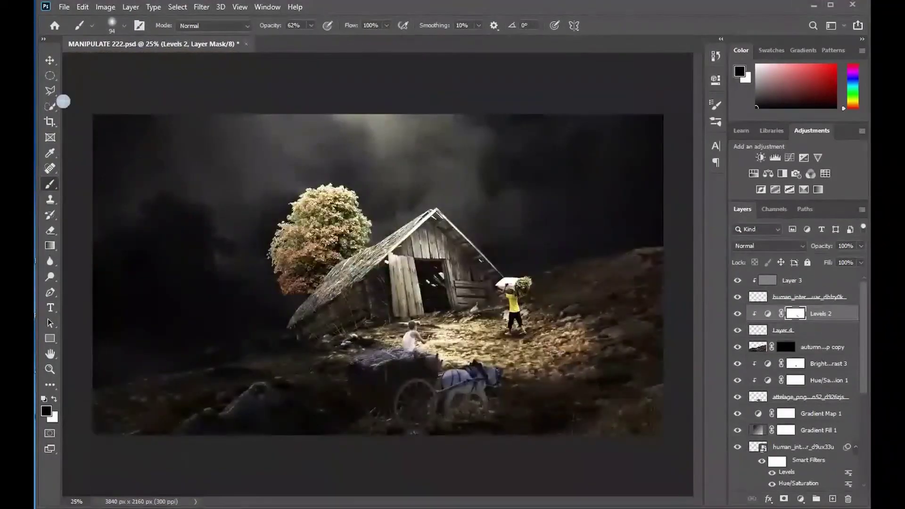
- Paint black at 100% brush opacity on the Levels 1 mask over the ground around the horse and cart
click(50, 61)
click(66, 258)
scroll(790, 352, down, 5)
click(786, 432)
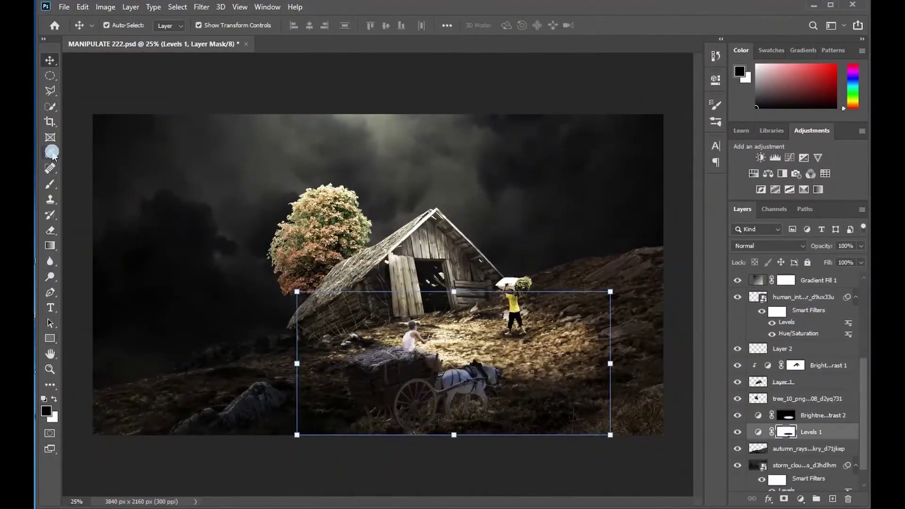
key(b)
key(x)
click(758, 431)
key(ctrl+plus)
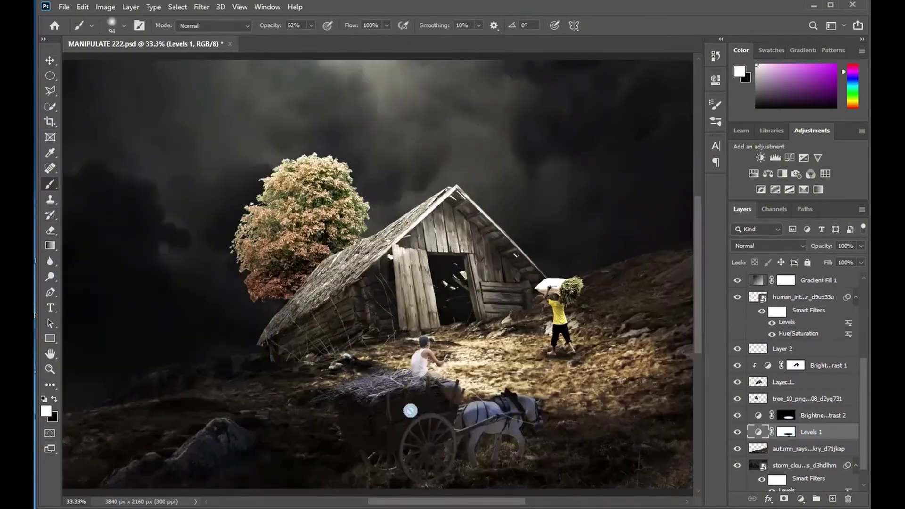
click(311, 26)
drag(313, 38, 331, 38)
scroll(525, 460, down, 1)
scroll(786, 424, down, 1)
click(785, 409)
scroll(523, 418, down, 1)
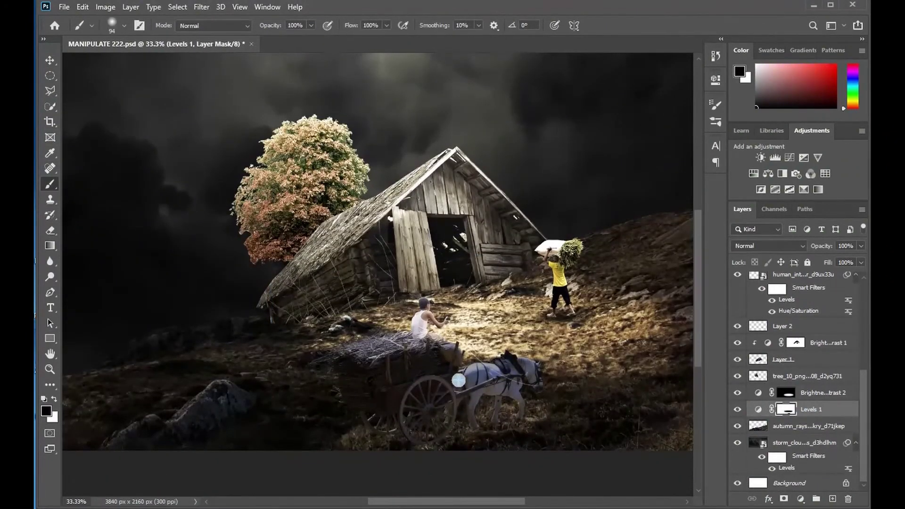
mouse_move(549, 384)
mouse_down()
mouse_move(555, 380)
mouse_move(448, 453)
mouse_up()
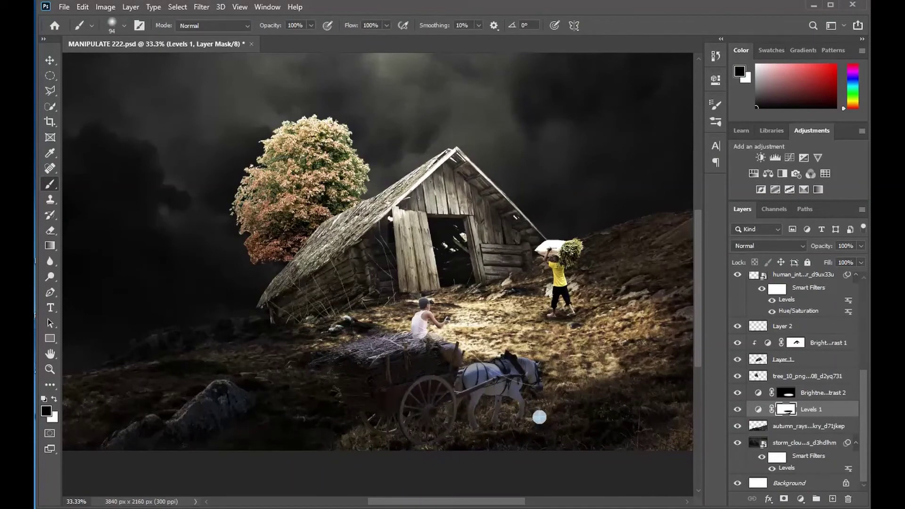
- Reduce the brush opacity to 49% and switch to the Move tool
key(ctrl+minus)
key(ctrl+minus)
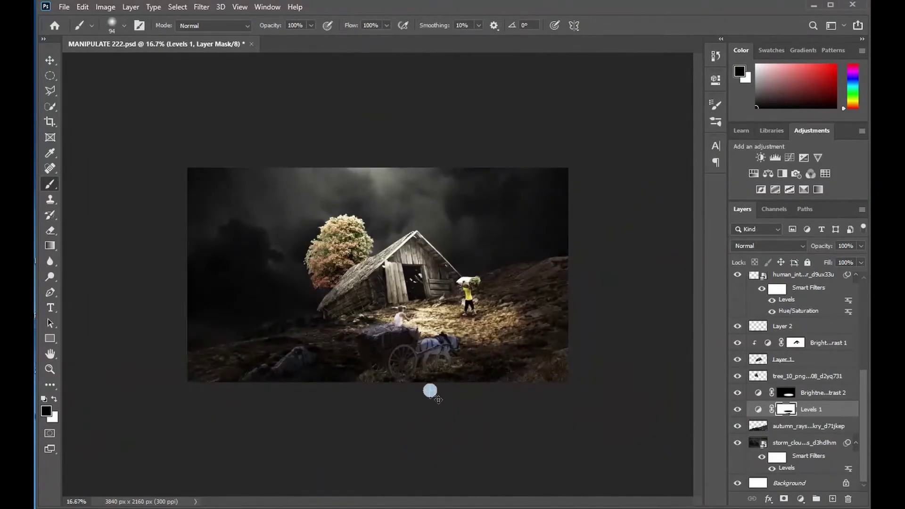
key(4)
key(9)
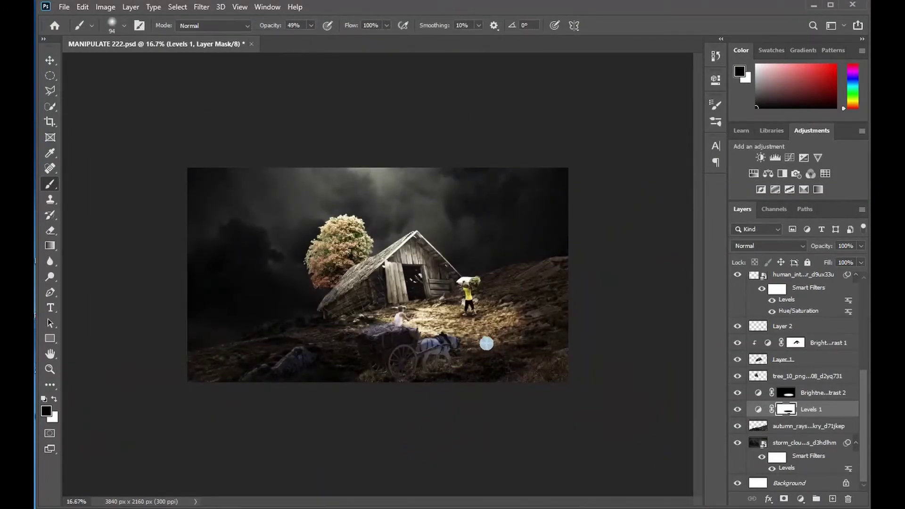
key(v)
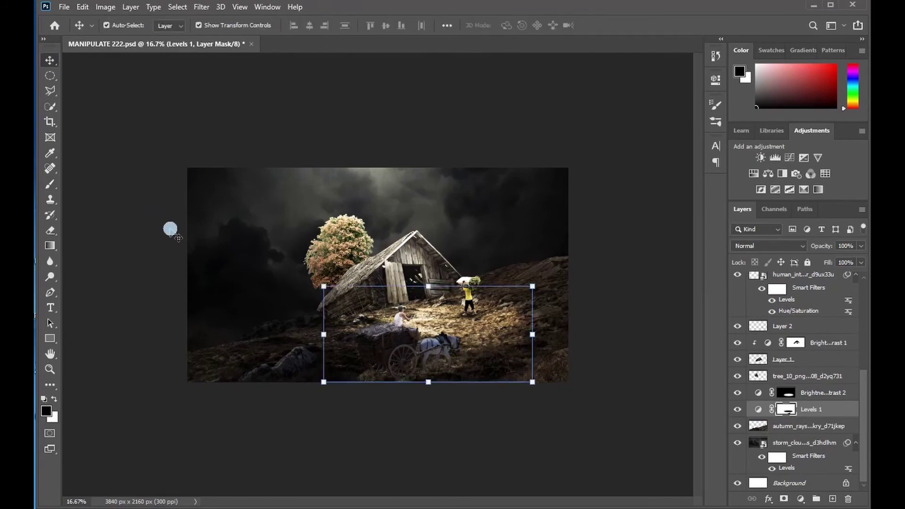